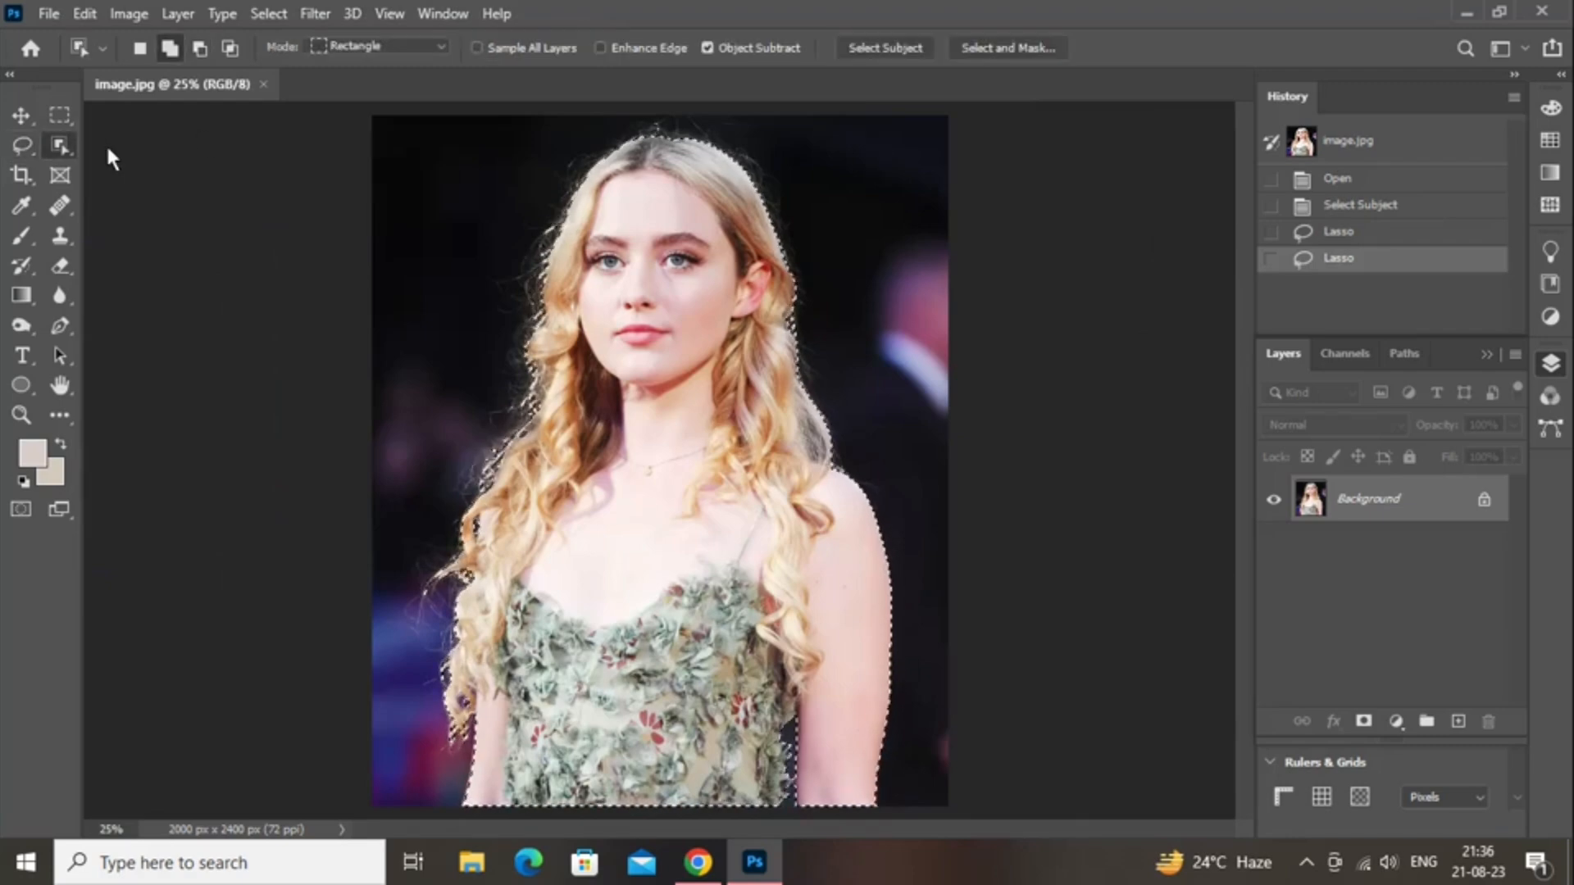
- Preview the subject selection as a Black & White mask
scroll(1281, 230, "up", 5)
left_click(1340, 127)
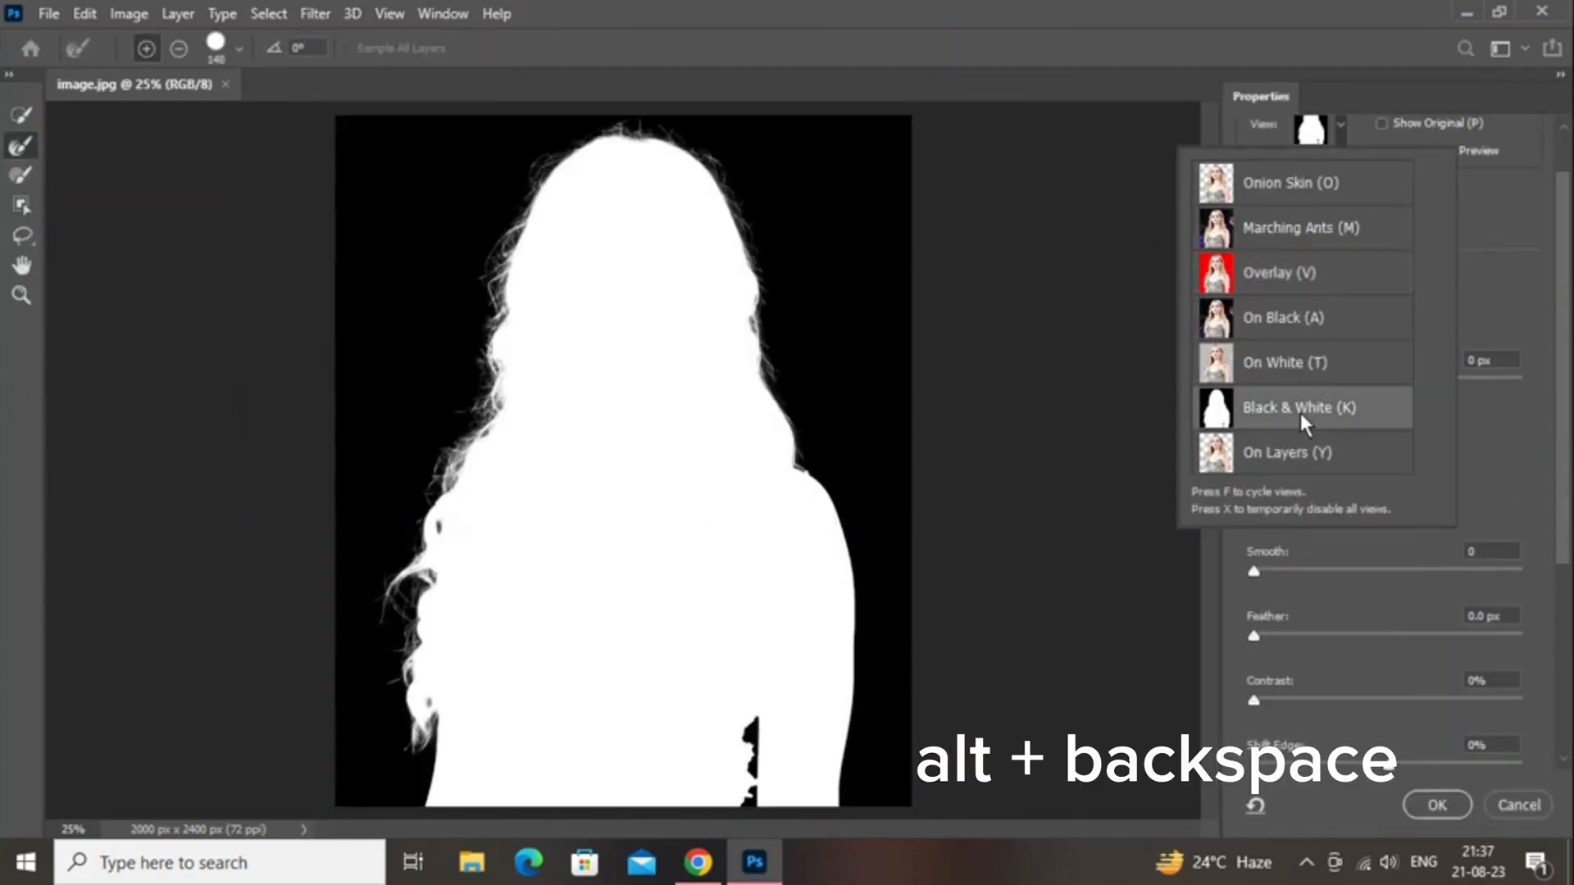
left_click(1303, 409)
- Set the edge Radius to 5 px, Smooth to 3, Feather to 1.0 px, Contrast to 6% and Shift Edge to +15%
left_click_drag(1254, 381, 1324, 382)
left_click_drag(1254, 571, 1260, 571)
left_click_drag(1253, 636, 1266, 636)
left_click_drag(1253, 700, 1269, 700)
scroll(1334, 716, "down", 2)
left_click_drag(1392, 710, 1407, 710)
scroll(1303, 668, "down", 3)
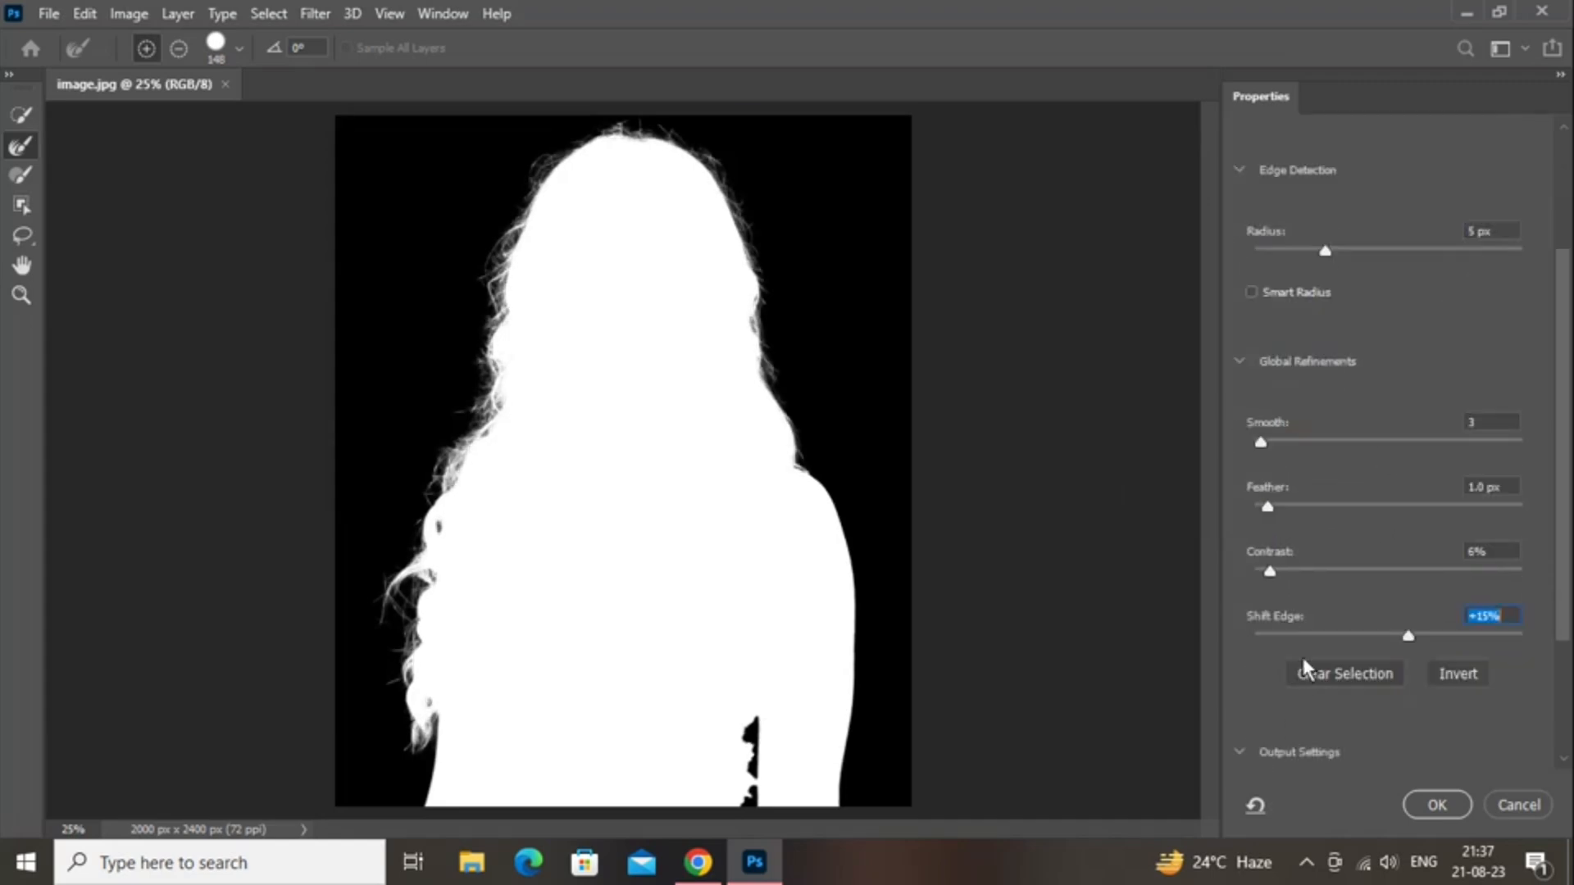
- Check the cutout in Onion Skin view, switch the preview to Overlay, and enable Decontaminate Colors
scroll(1326, 191, "up", 5)
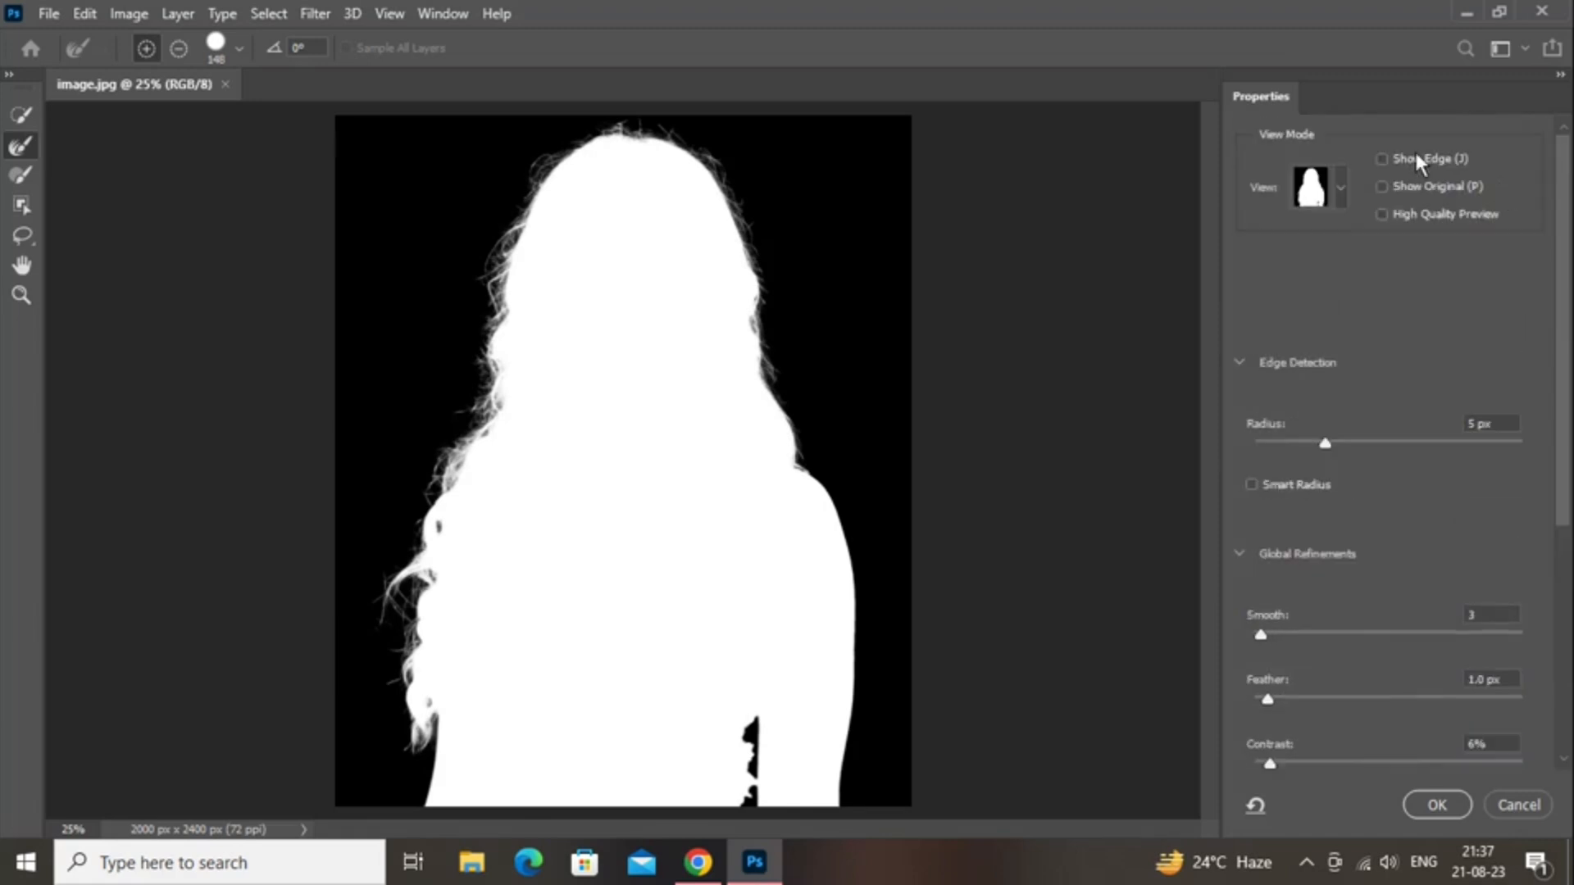
left_click(1339, 184)
left_click(1267, 256)
left_click(1335, 189)
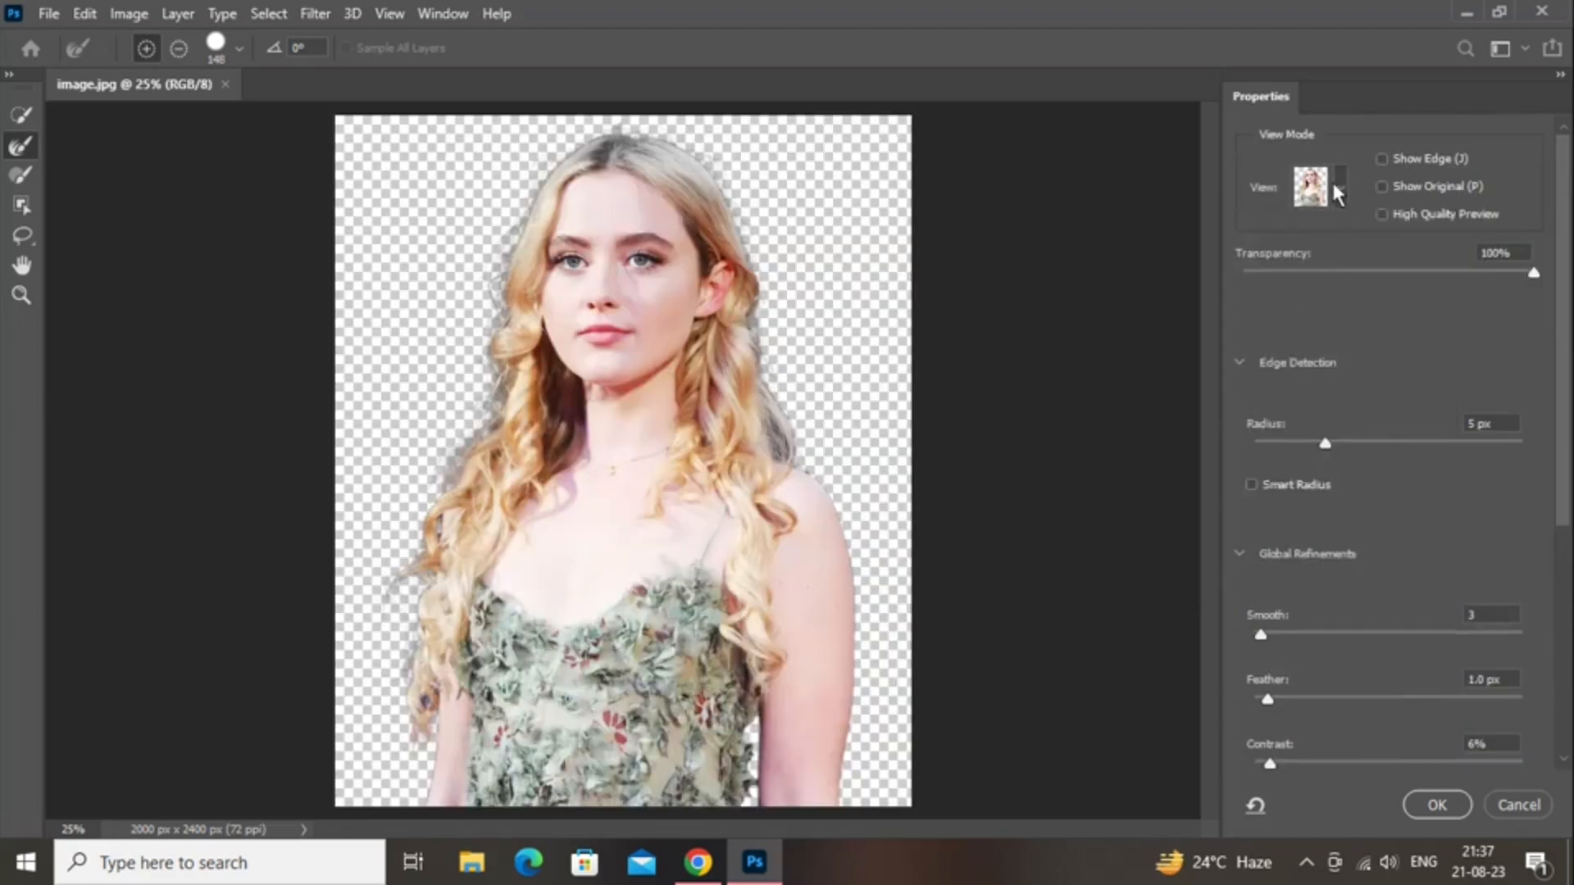
left_click(1335, 188)
left_click(1277, 328)
scroll(1398, 657, "down", 5)
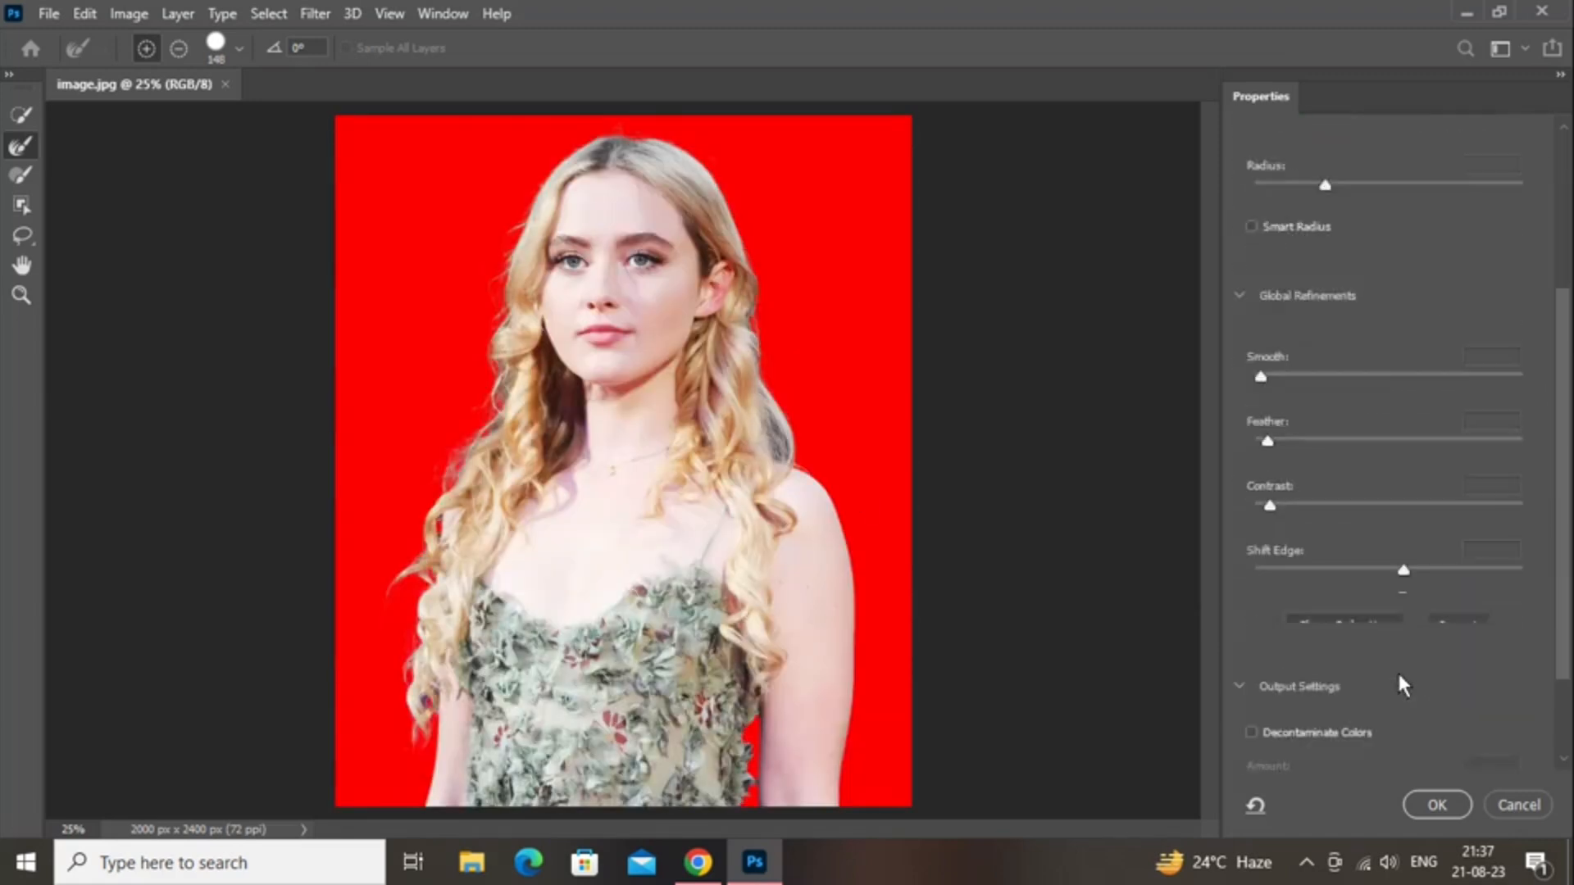
left_click(1252, 622)
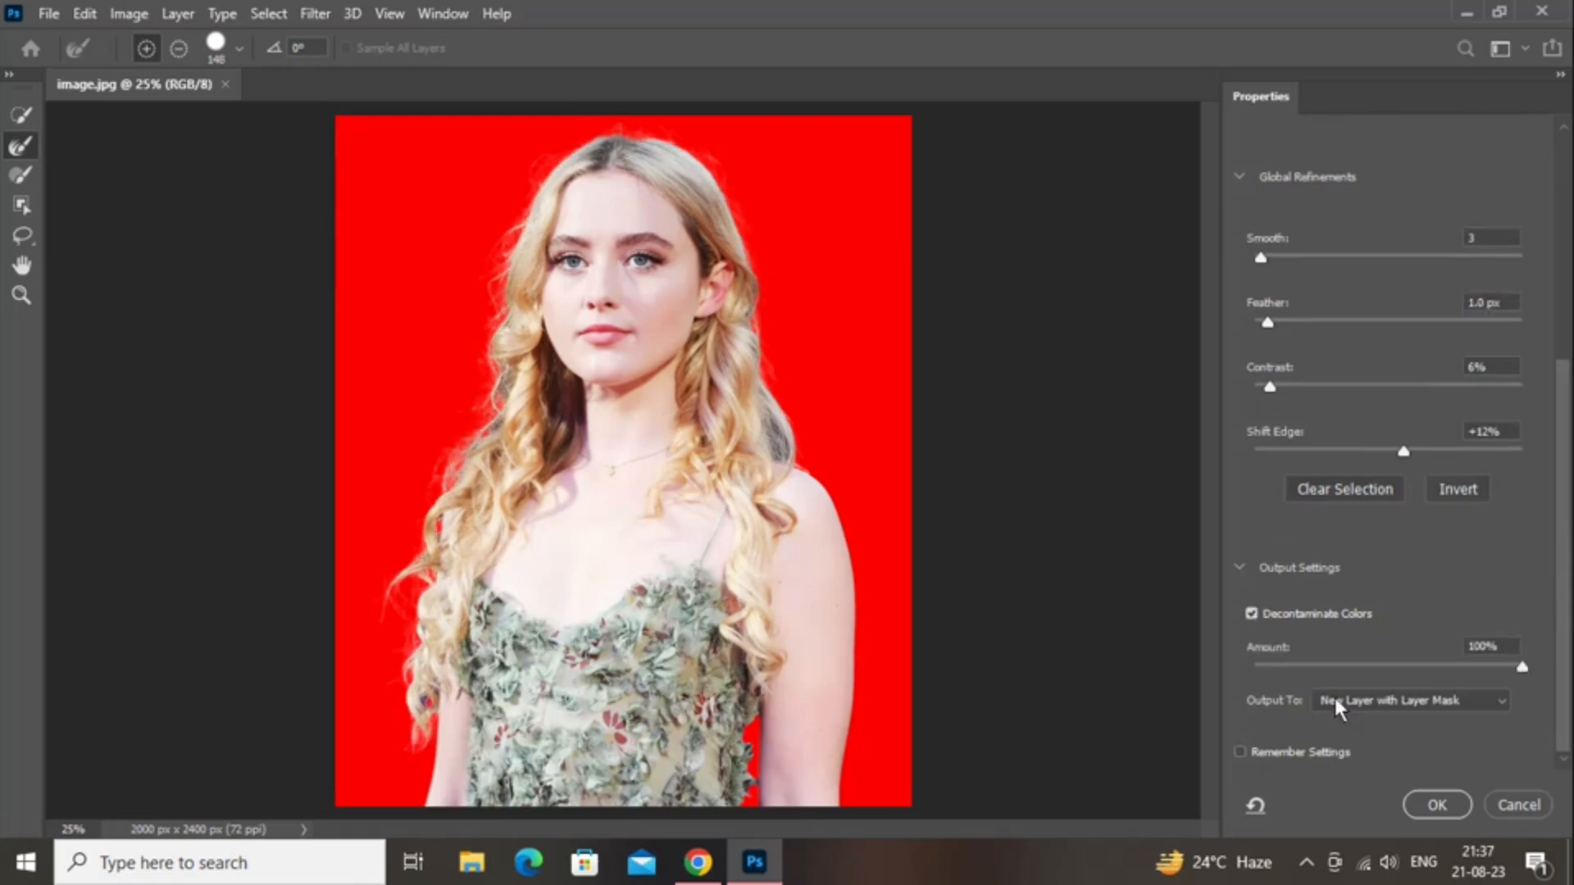
- Reduce the Refine Edge brush size to 81 and brush over the loose hair strands on the left side of the neck
key("ctrl+plus")
key("ctrl+plus")
key("ctrl+plus")
key("ctrl+plus")
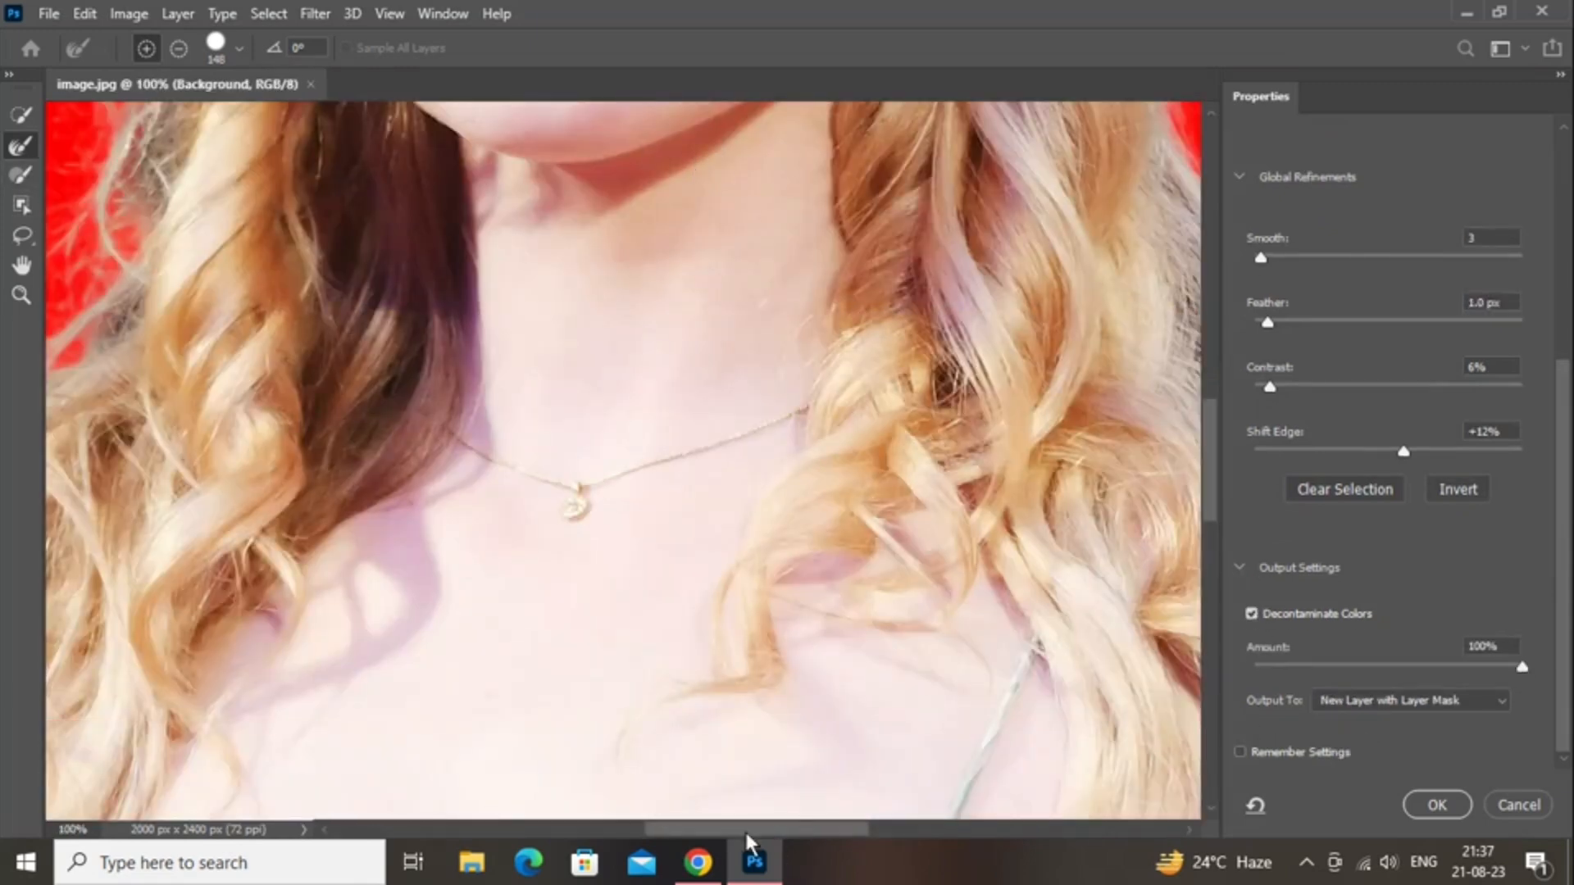
left_click_drag(744, 829, 676, 829)
scroll(604, 361, "up", 2)
right_click(584, 351)
left_click(692, 400)
left_click_drag(692, 400, 693, 399)
left_click(505, 241)
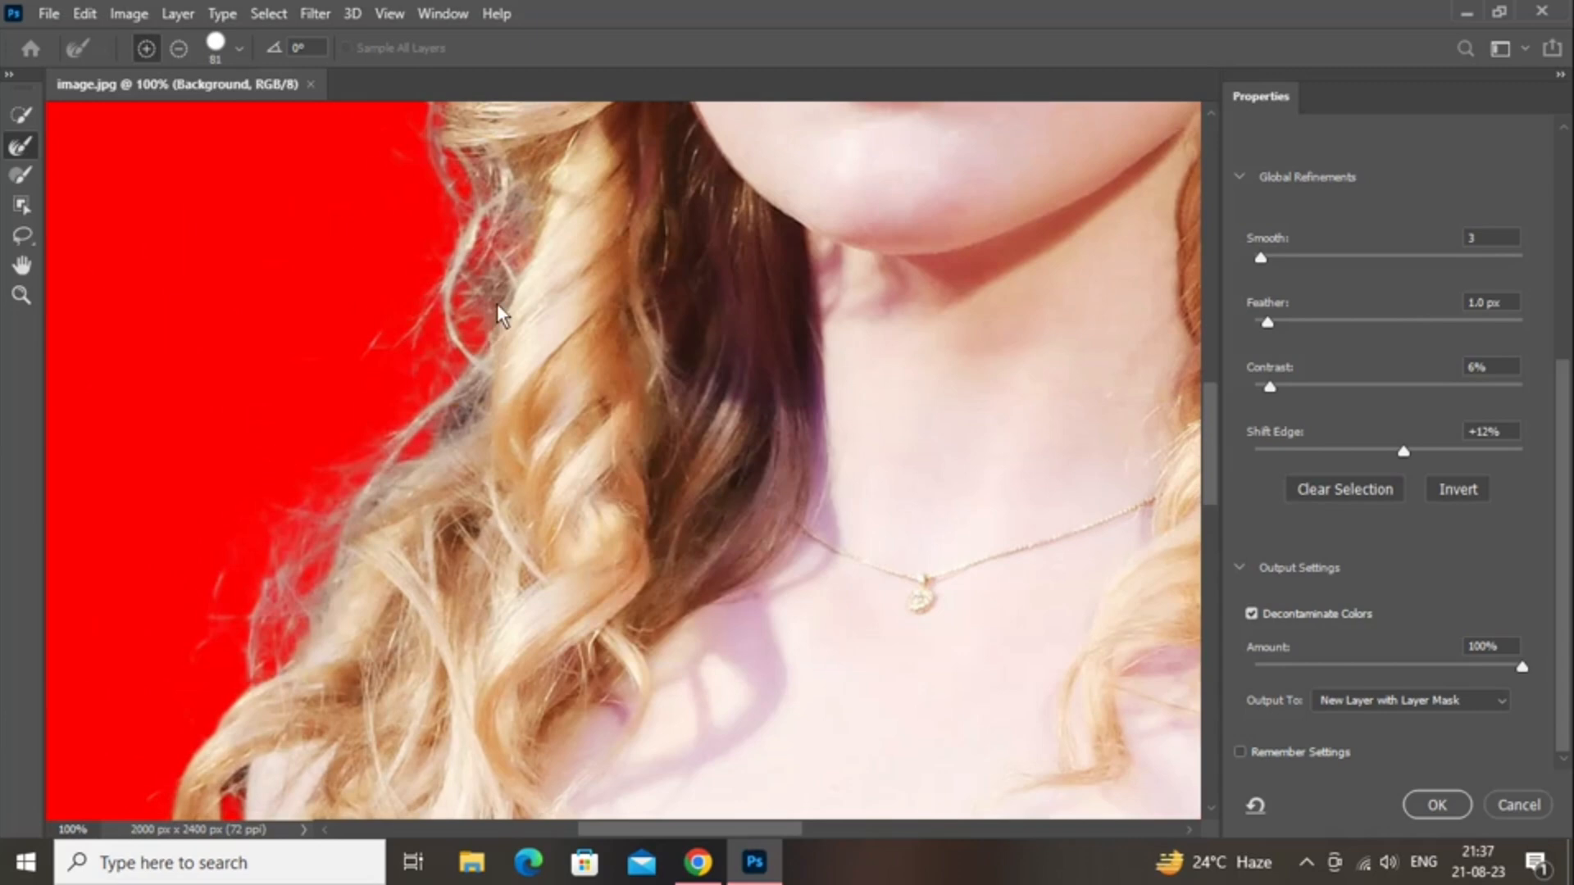
scroll(499, 345, "up", 2)
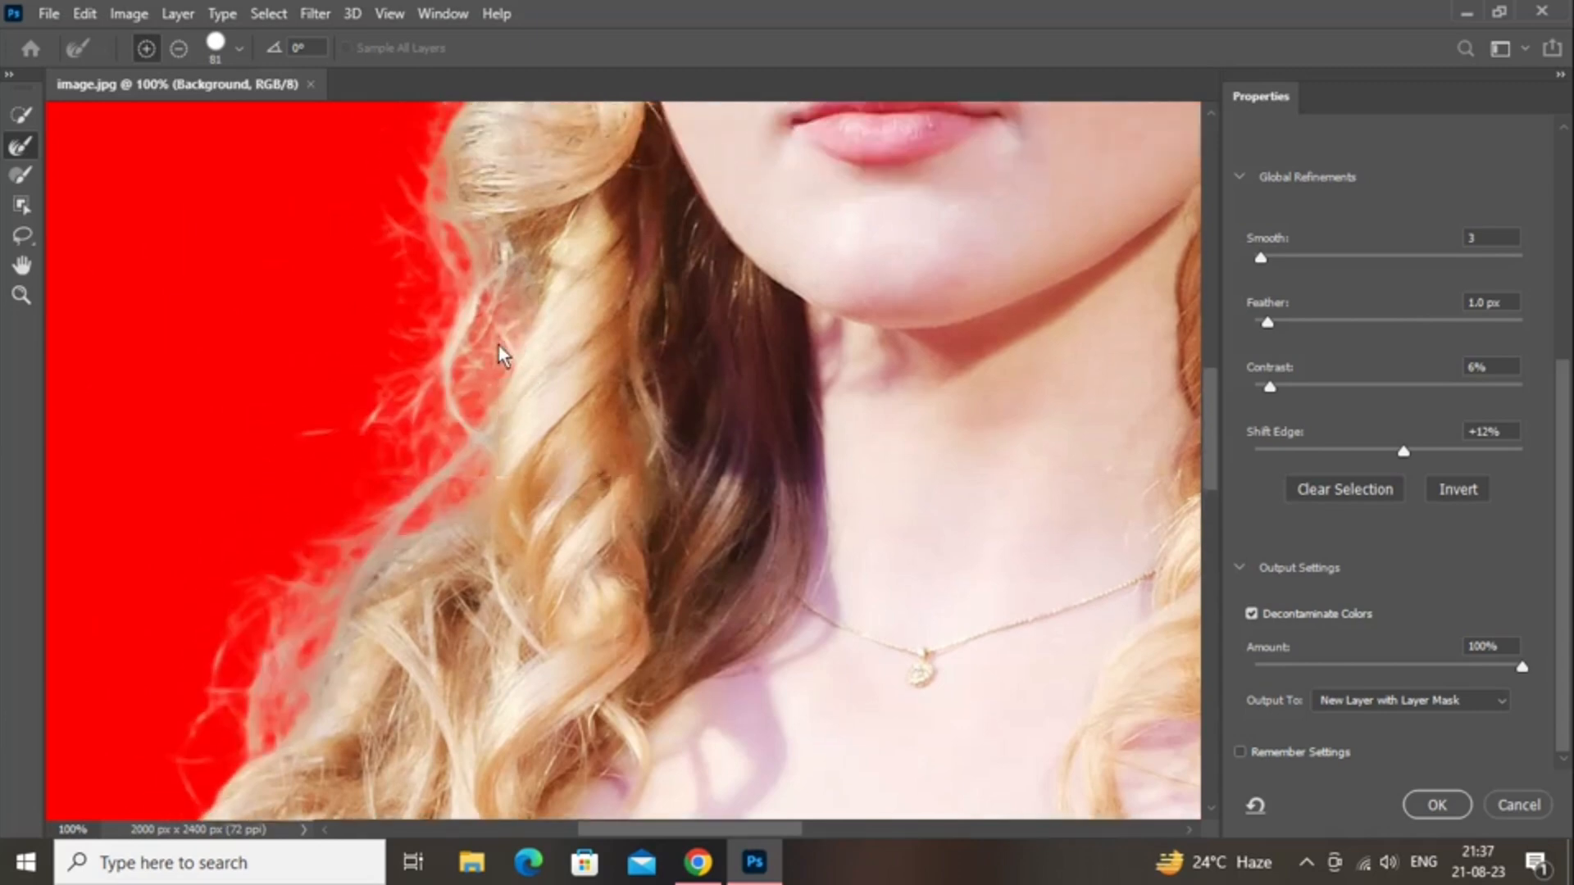
- Refine the selection along the lower curls on the left, including the gaps between the hair ends and the arm
scroll(510, 342, "down", 3)
scroll(616, 422, "down", 5)
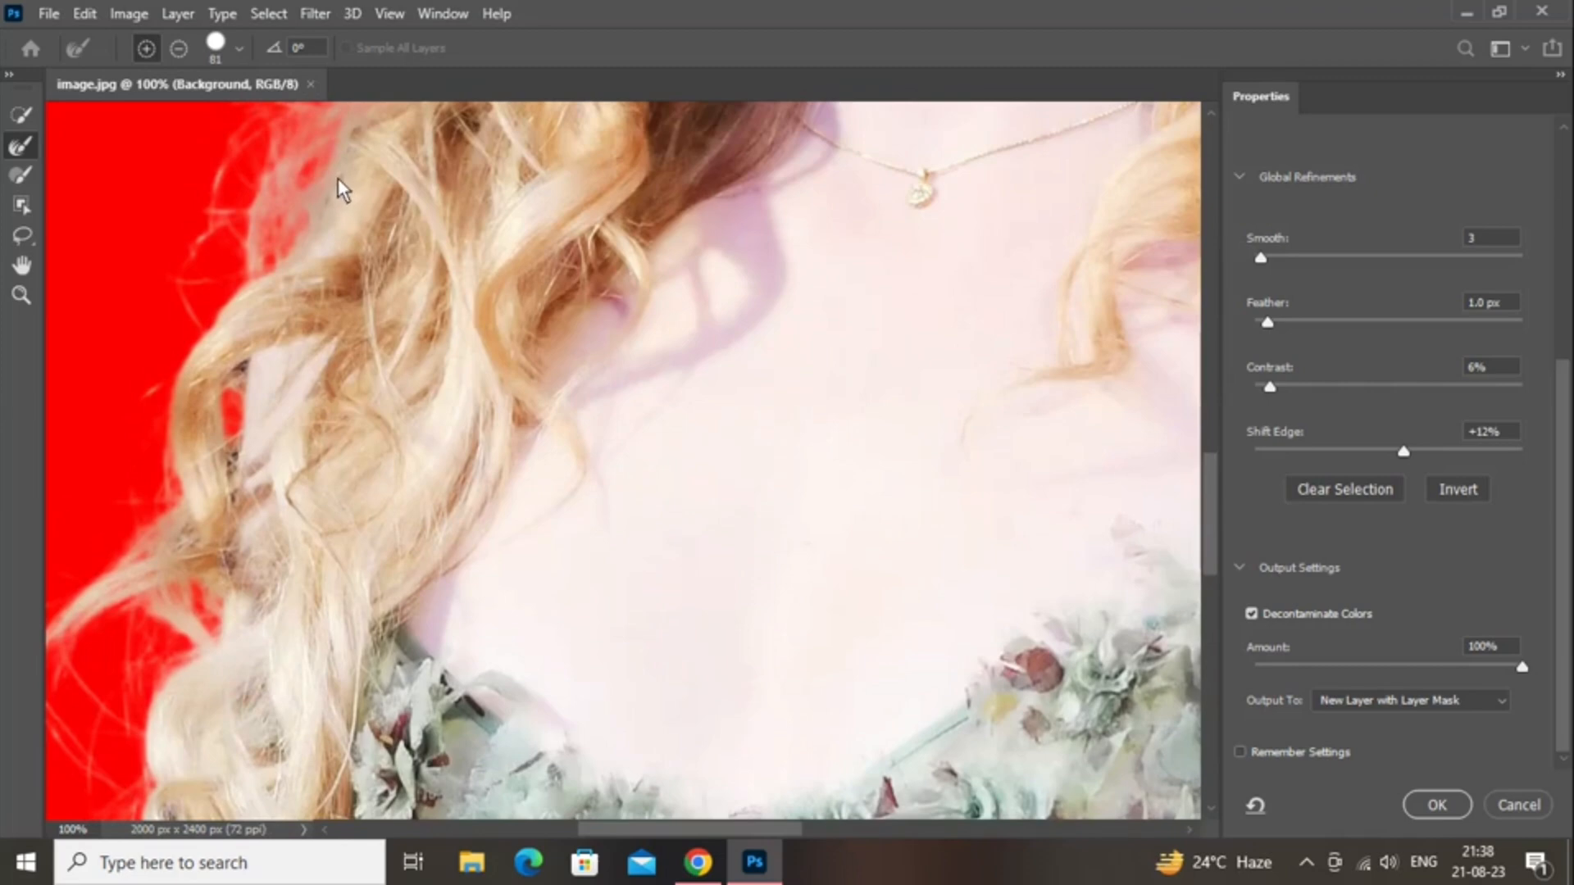
scroll(238, 368, "down", 4)
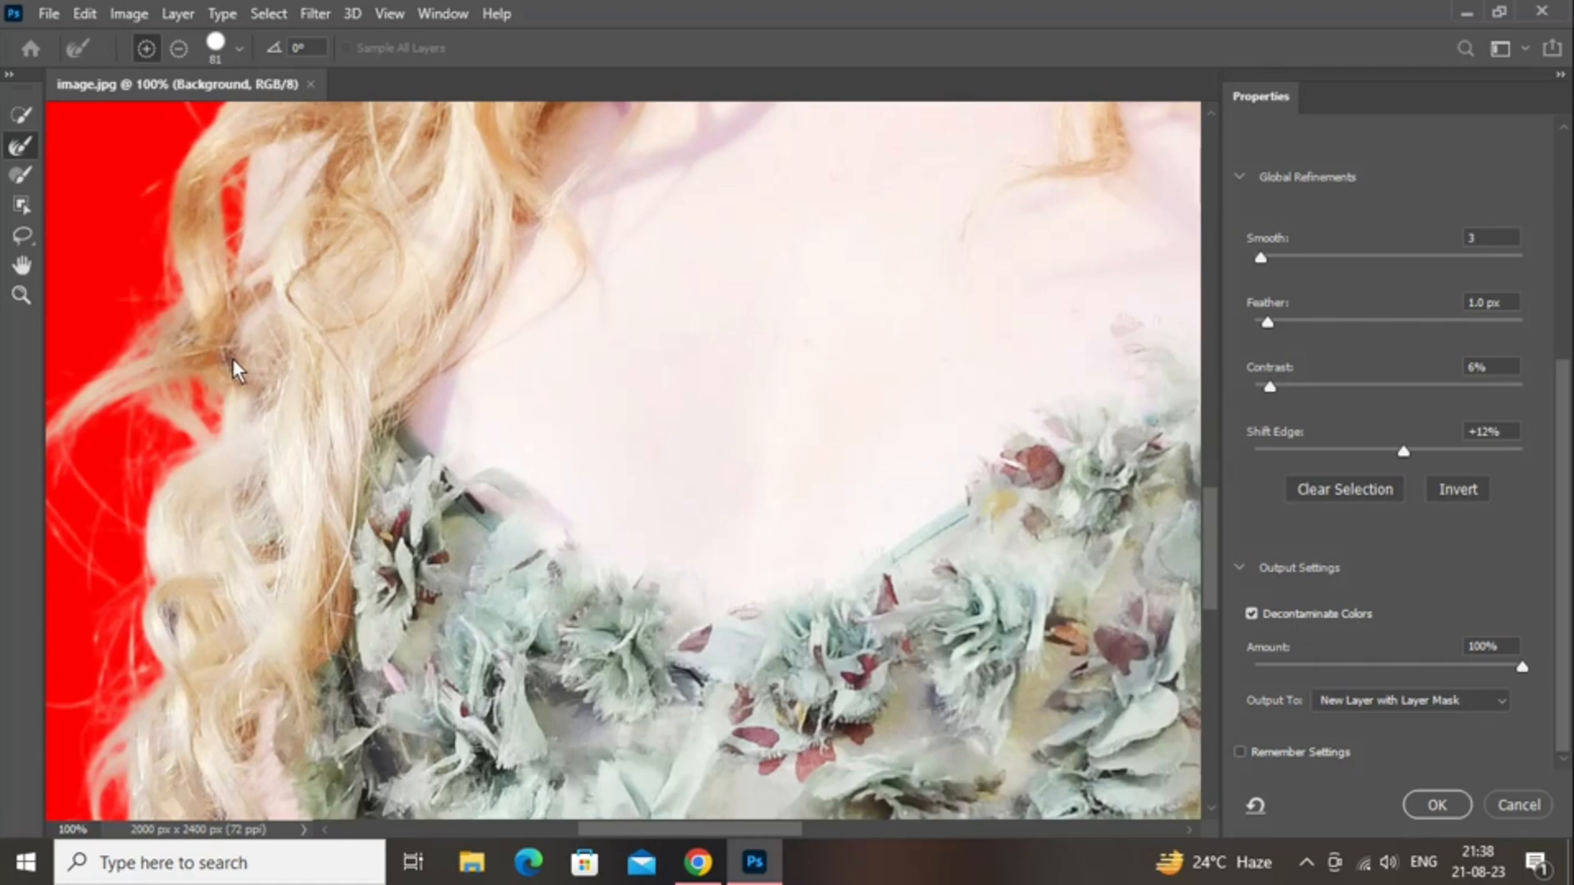
left_click_drag(703, 828, 665, 828)
scroll(373, 520, "down", 2)
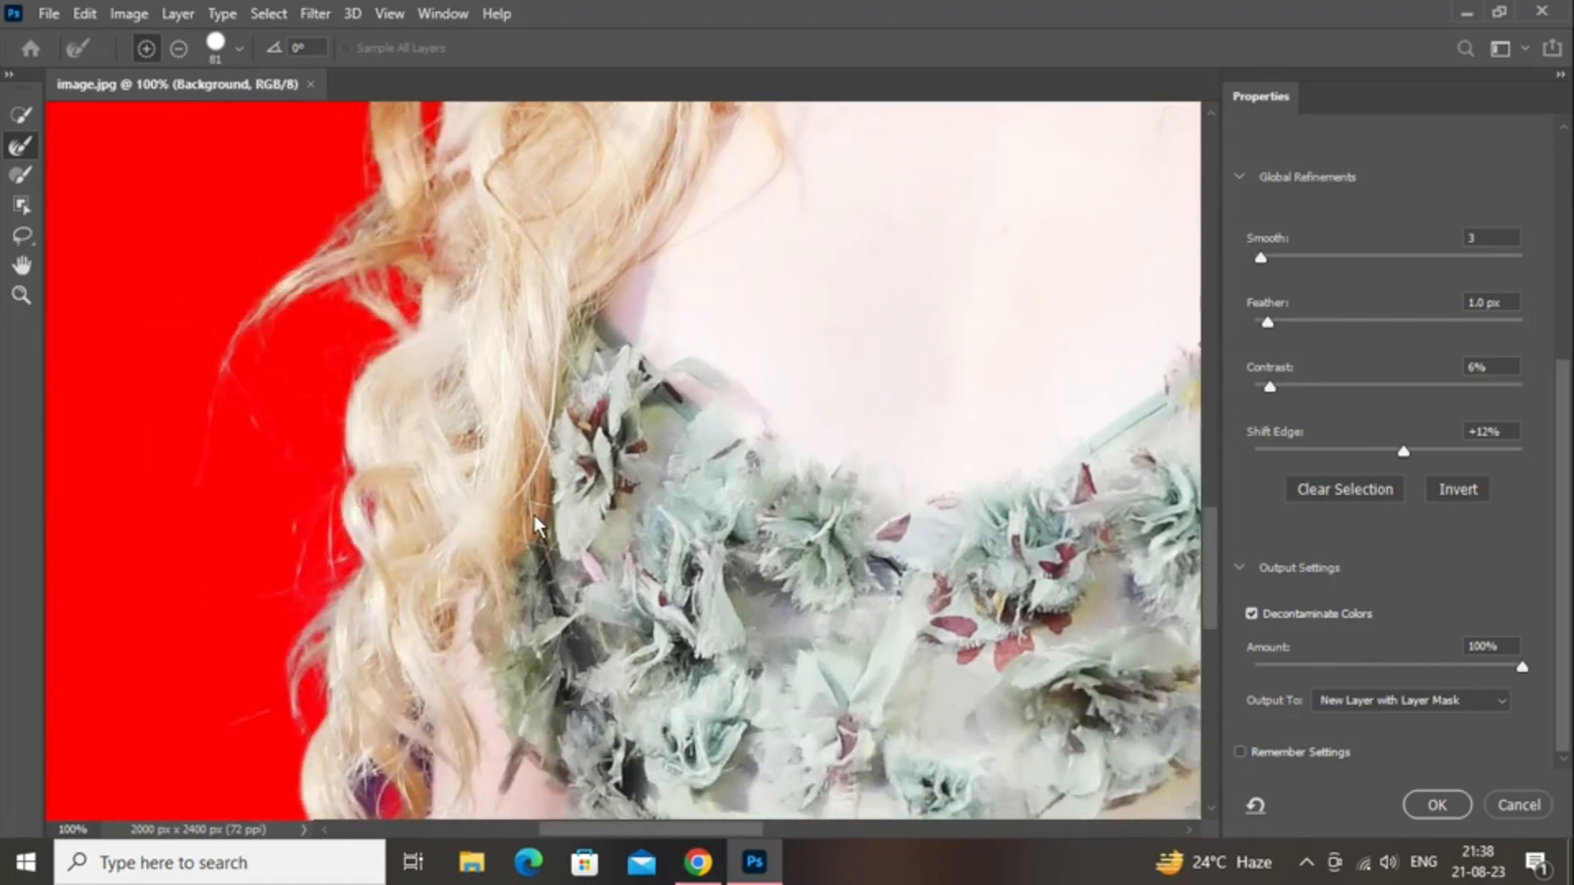
scroll(533, 514, "down", 4)
left_click_drag(406, 424, 415, 402)
left_click_drag(377, 536, 429, 523)
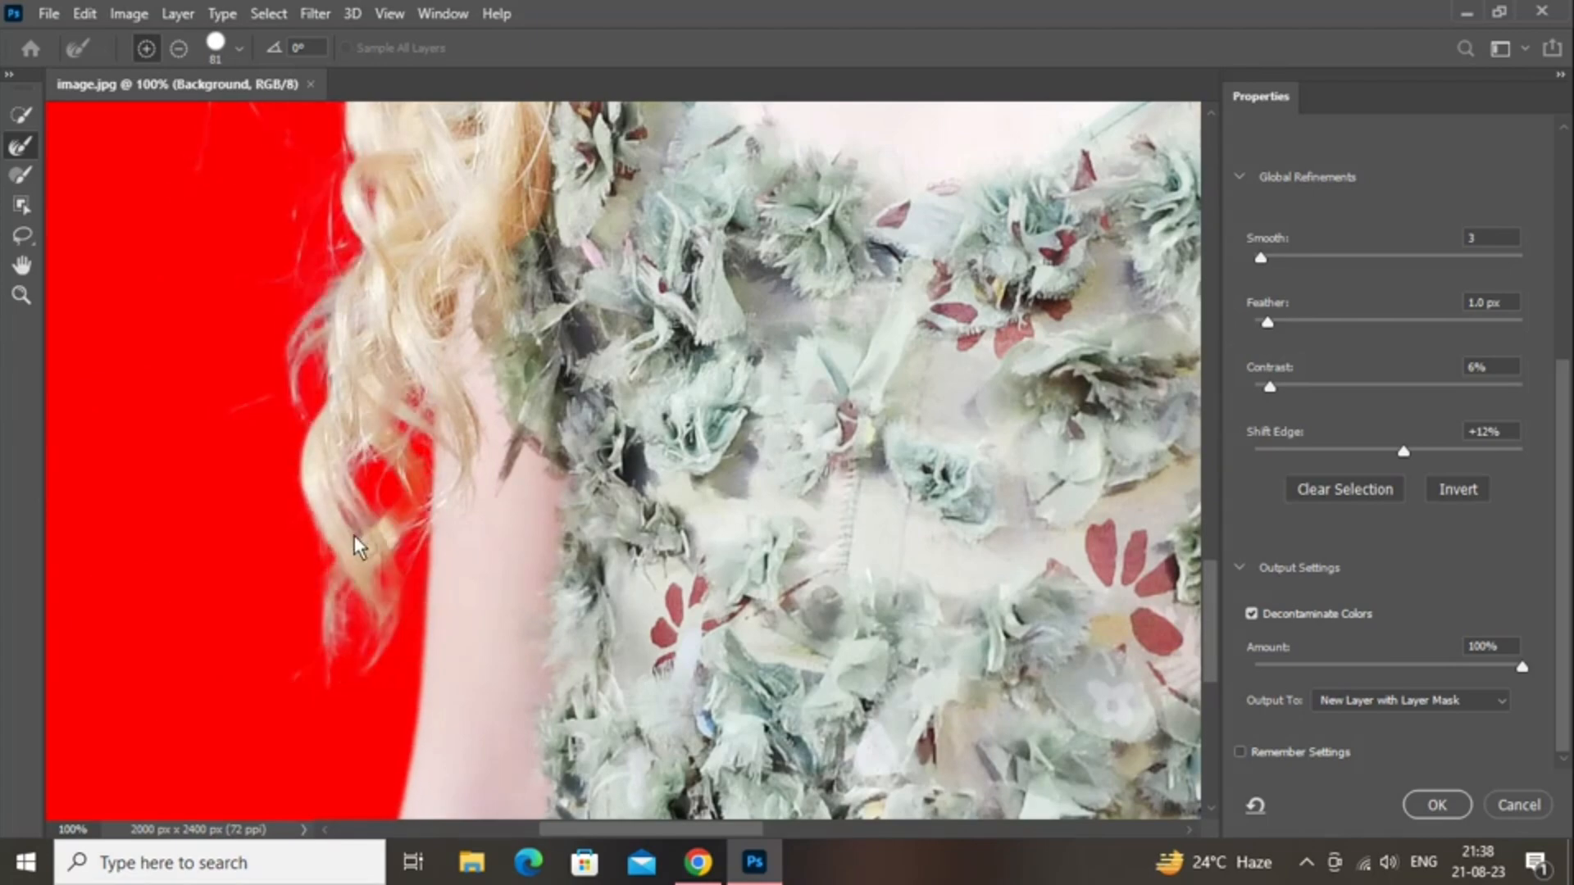
- Brush over the dark patch between the hair strands above the right shoulder to remove the old background
scroll(612, 592, "up", 2)
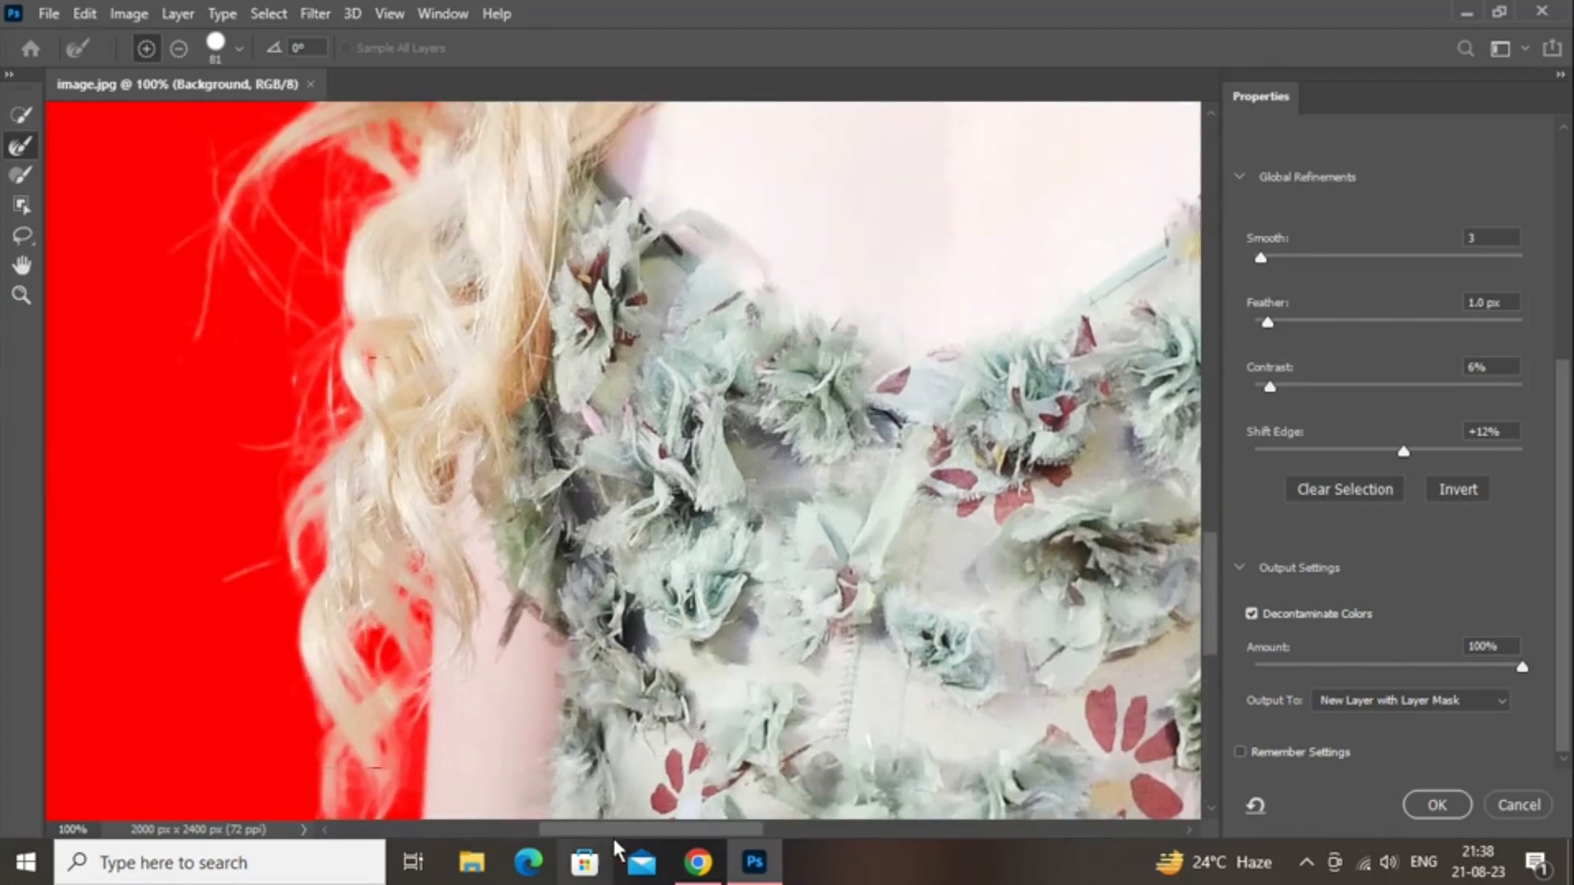
scroll(793, 823, "right", 5)
scroll(804, 549, "up", 3)
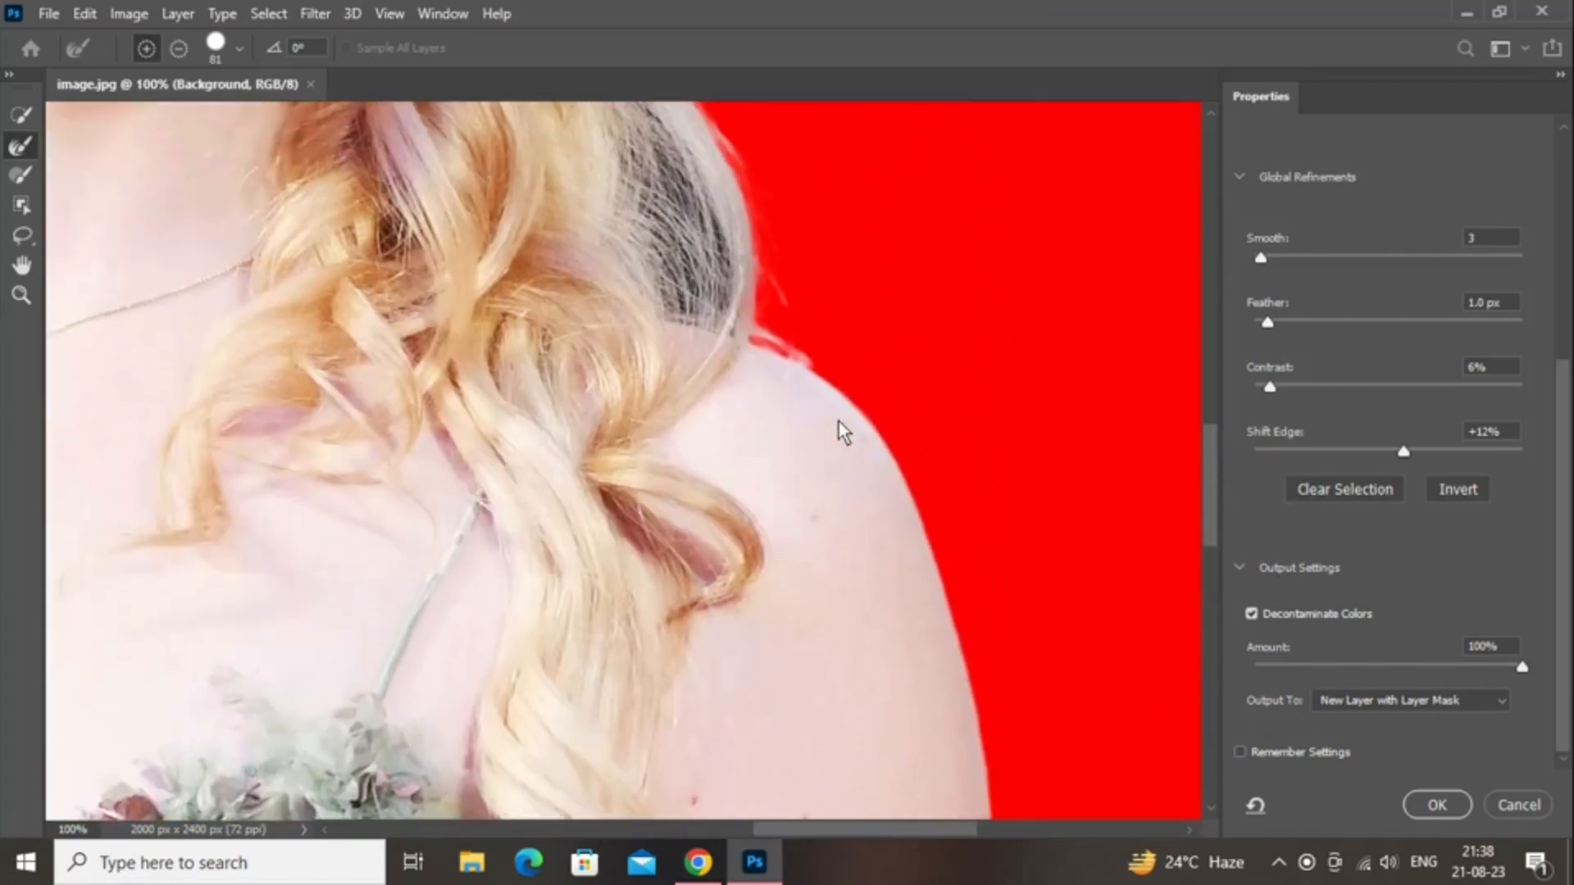
scroll(839, 422, "up", 2)
mouse_move(687, 306)
left_mouse_down()
mouse_move(662, 247)
mouse_move(656, 263)
left_mouse_up()
mouse_move(679, 370)
left_mouse_down()
mouse_move(748, 360)
mouse_move(718, 376)
mouse_move(706, 463)
mouse_move(721, 423)
mouse_move(636, 447)
left_mouse_up()
mouse_move(790, 468)
left_mouse_down()
mouse_move(681, 435)
mouse_move(603, 370)
left_mouse_up()
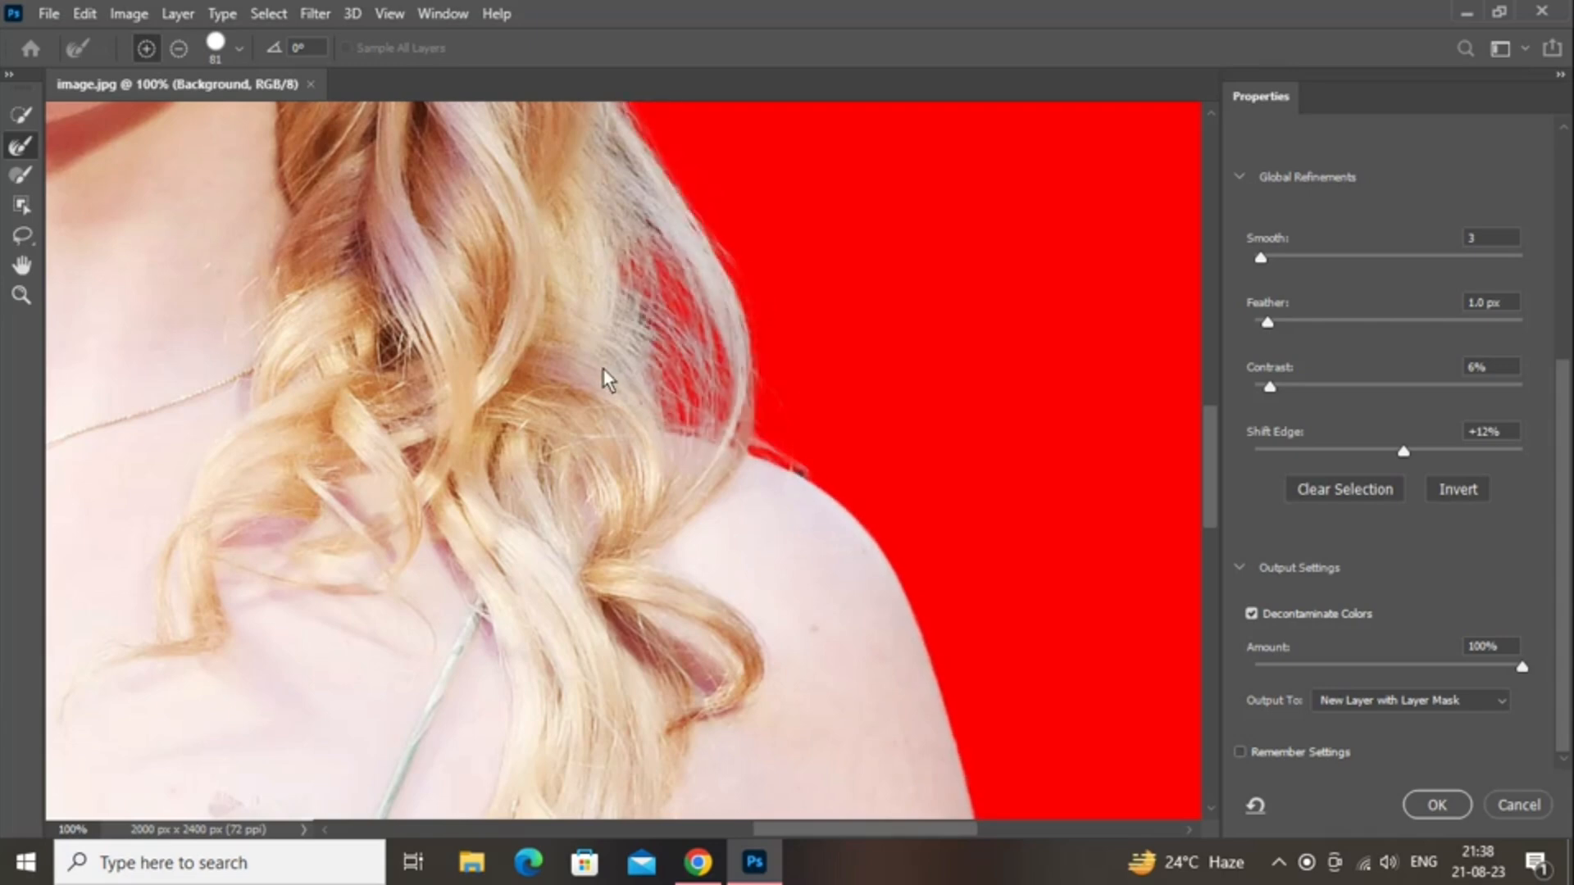
mouse_move(631, 312)
left_mouse_down()
mouse_move(656, 234)
mouse_move(656, 274)
left_mouse_up()
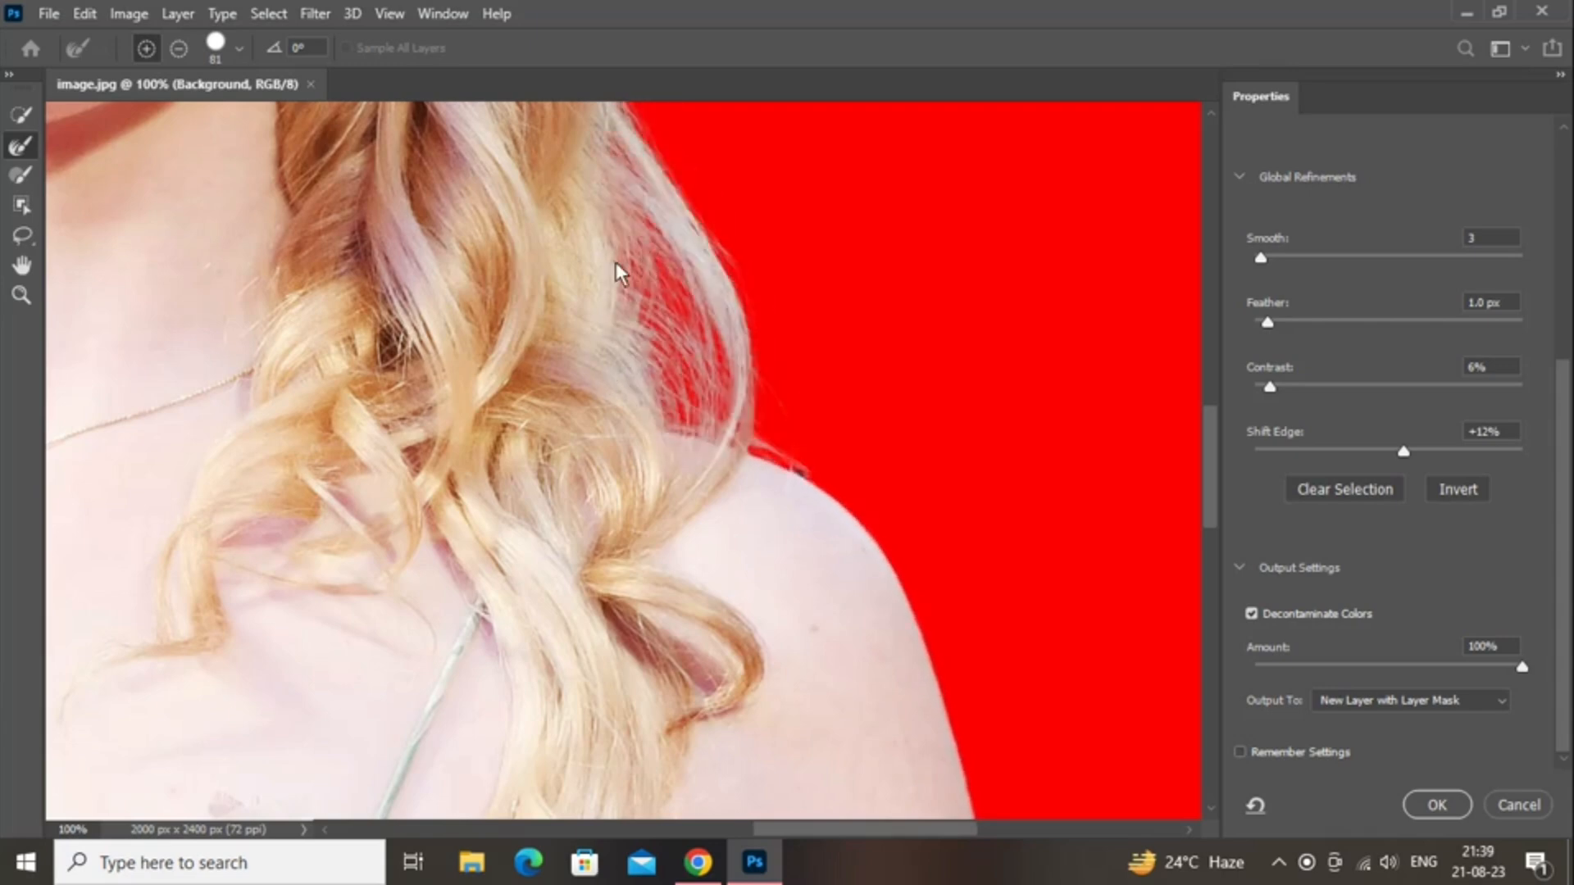
- Refine the outer hair edge below the ear on the right side of the head
scroll(616, 262, "up", 5)
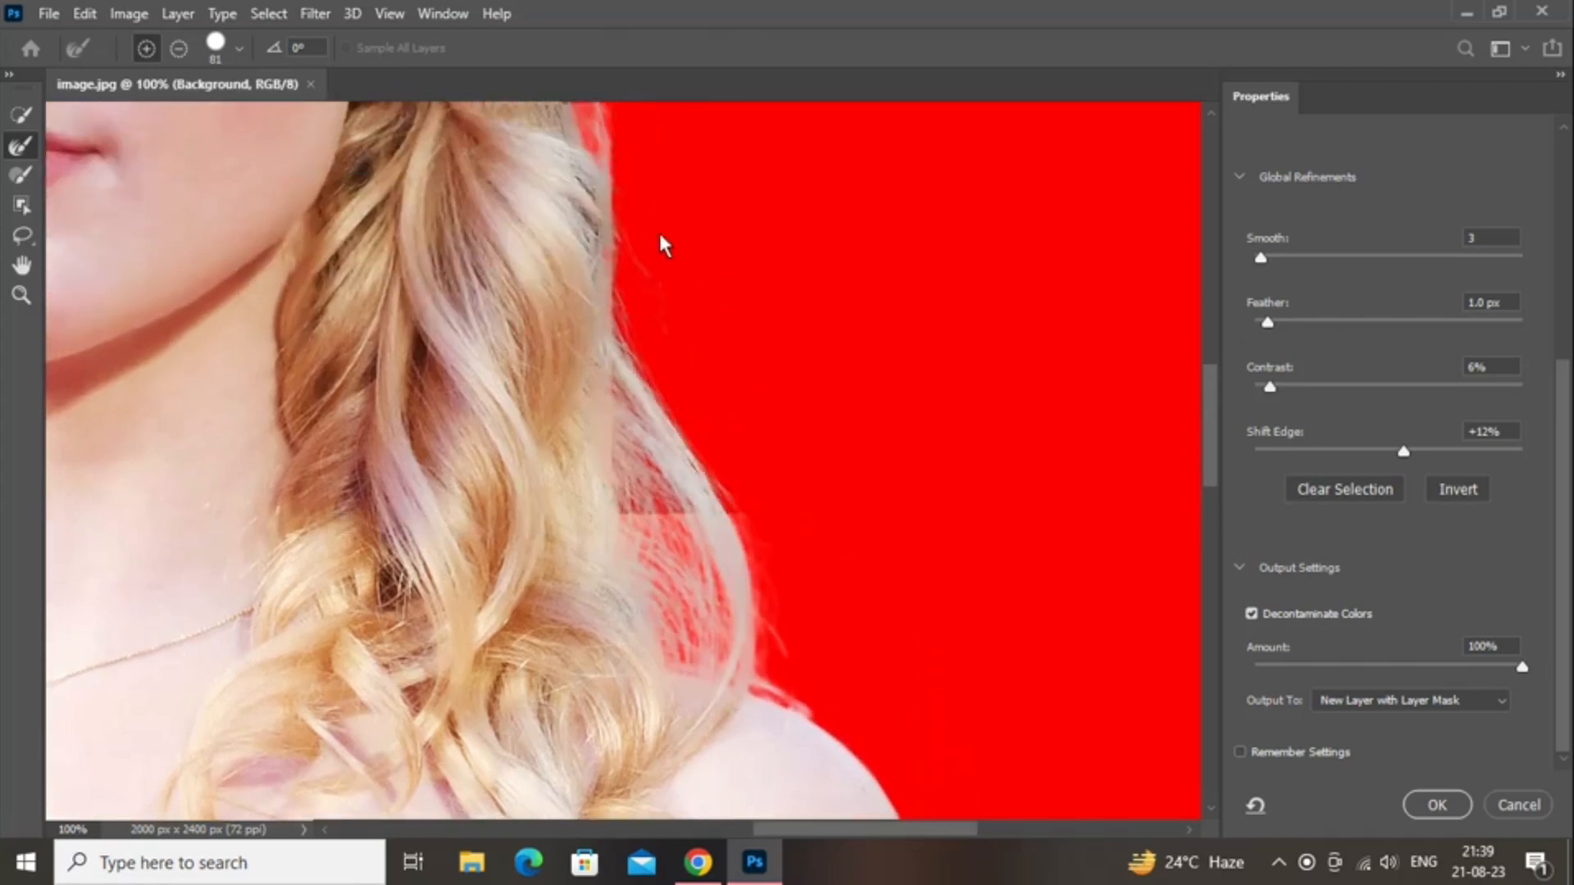
scroll(656, 253, "up", 5)
mouse_move(597, 377)
left_mouse_down()
mouse_move(601, 331)
mouse_move(558, 299)
left_mouse_up()
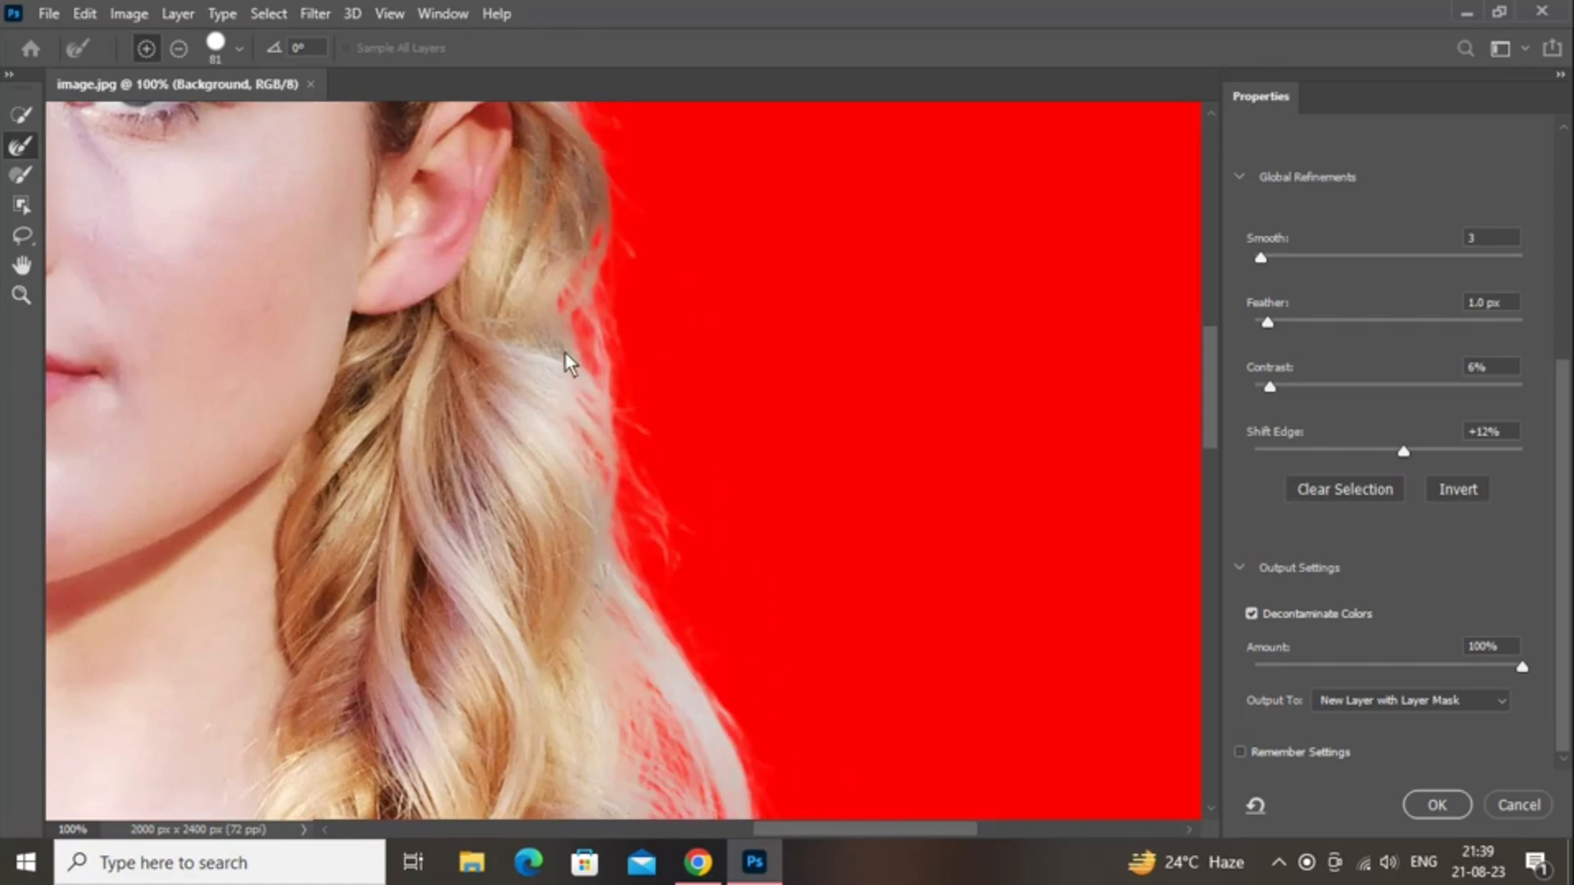
scroll(623, 277, "up", 5)
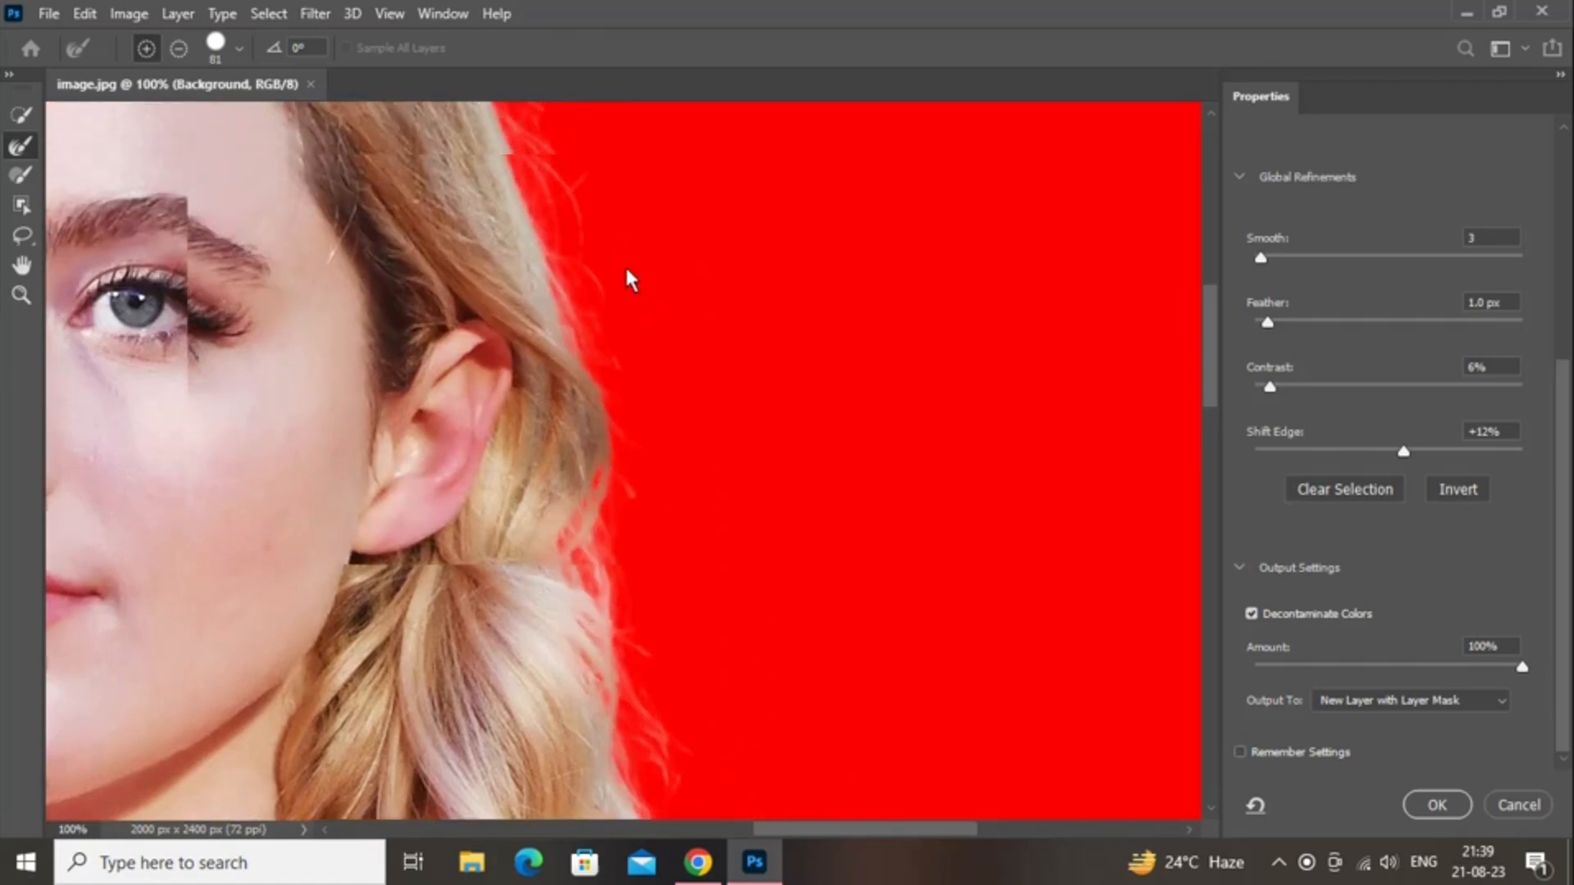
scroll(626, 268, "up", 8)
- Output the refined selection to a New Layer with Layer Mask
left_click_drag(817, 828, 626, 824)
scroll(715, 697, "down", 10)
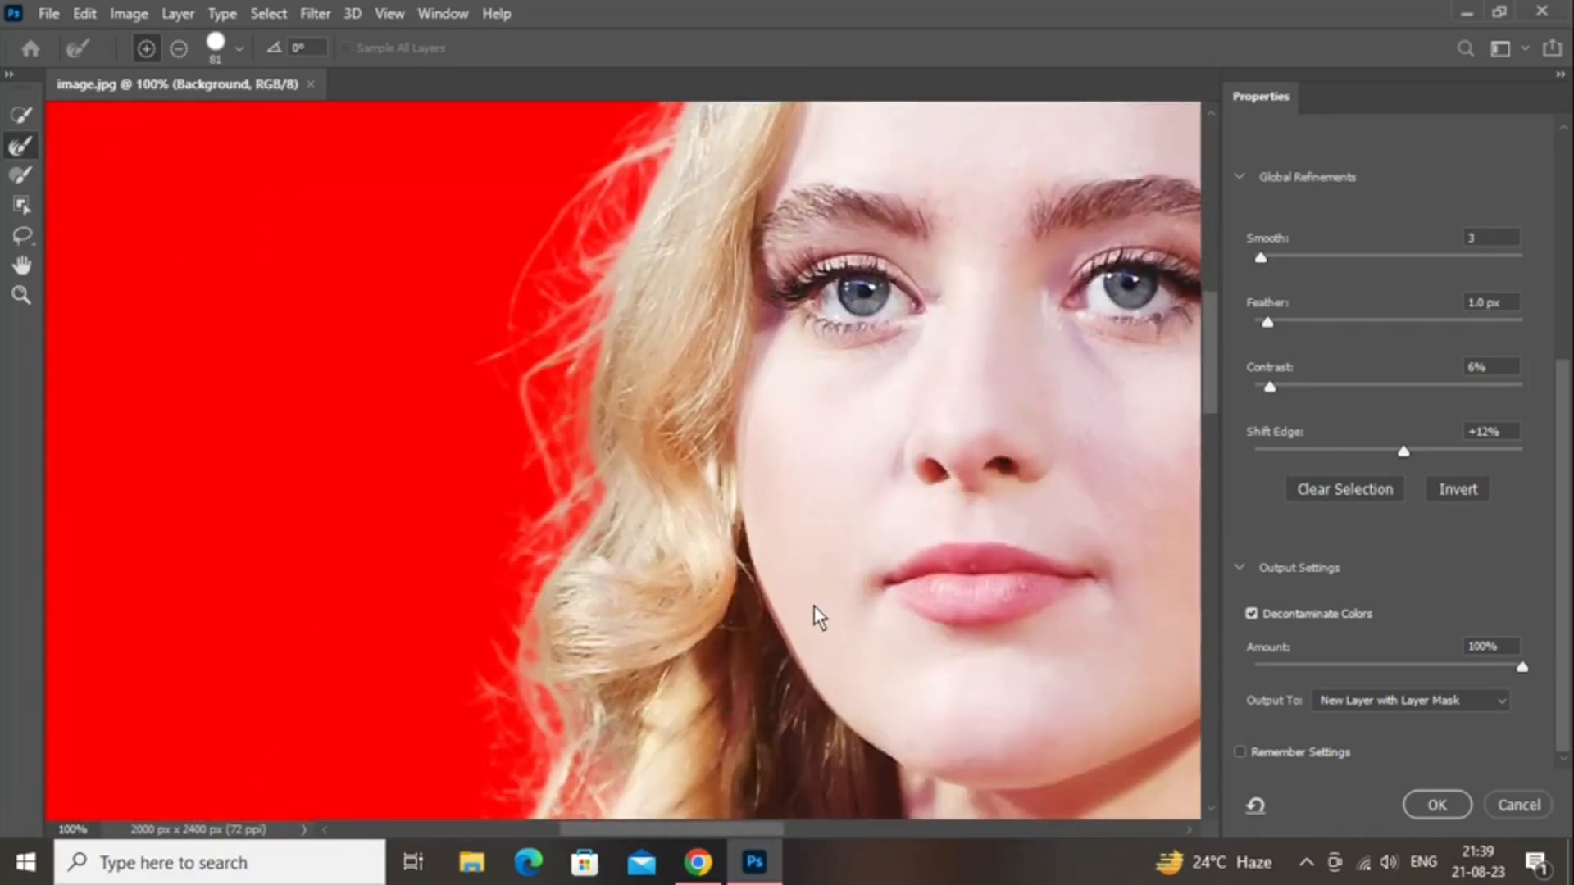
scroll(813, 616, "down", 8)
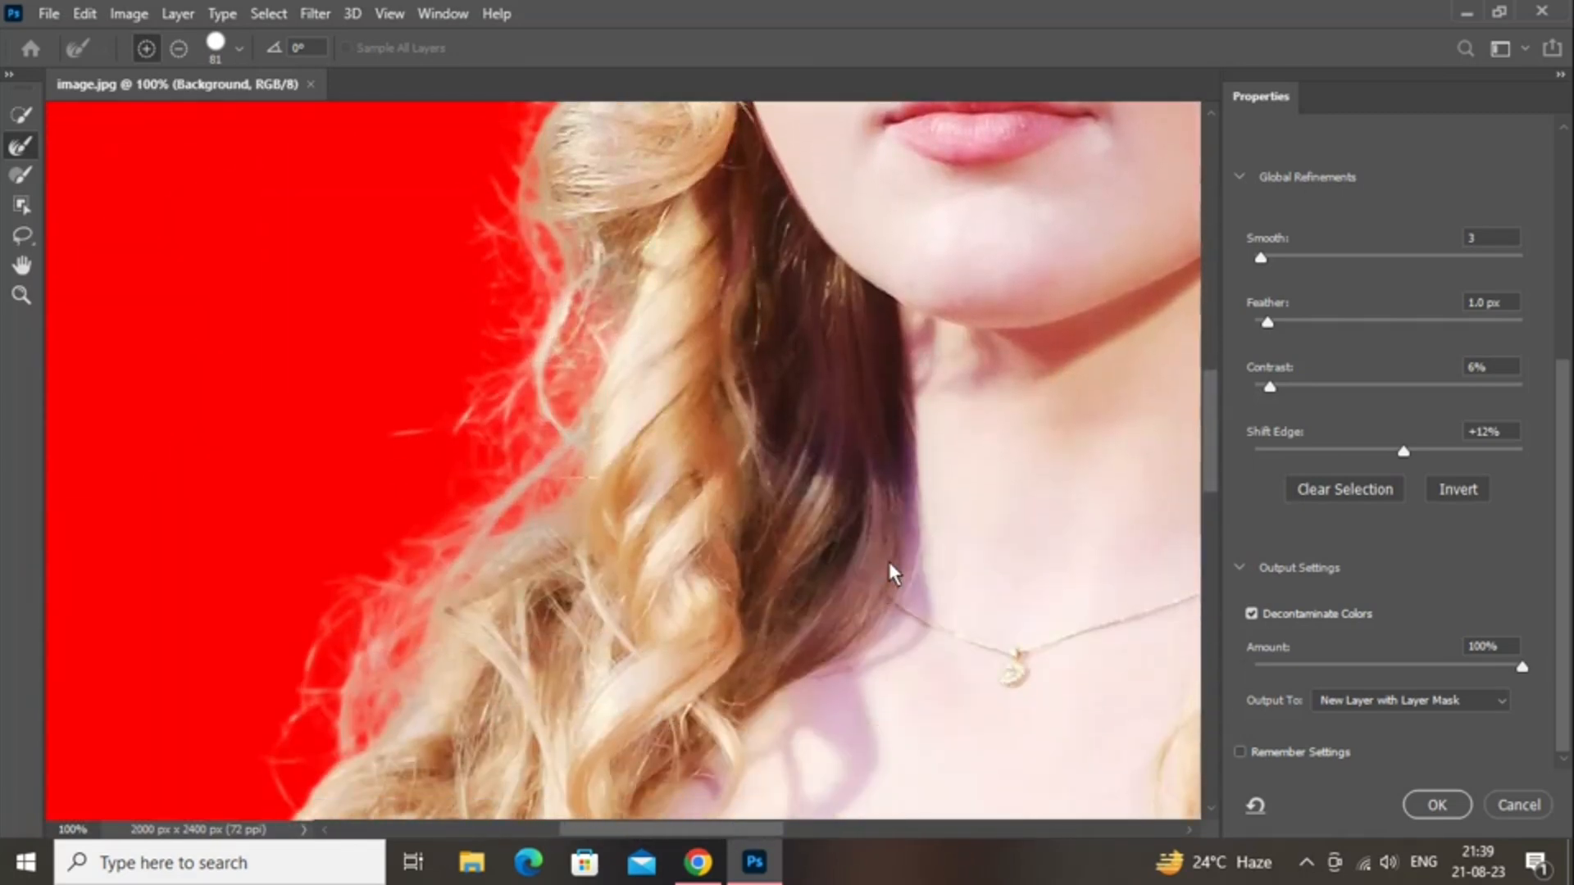
key("ctrl+0")
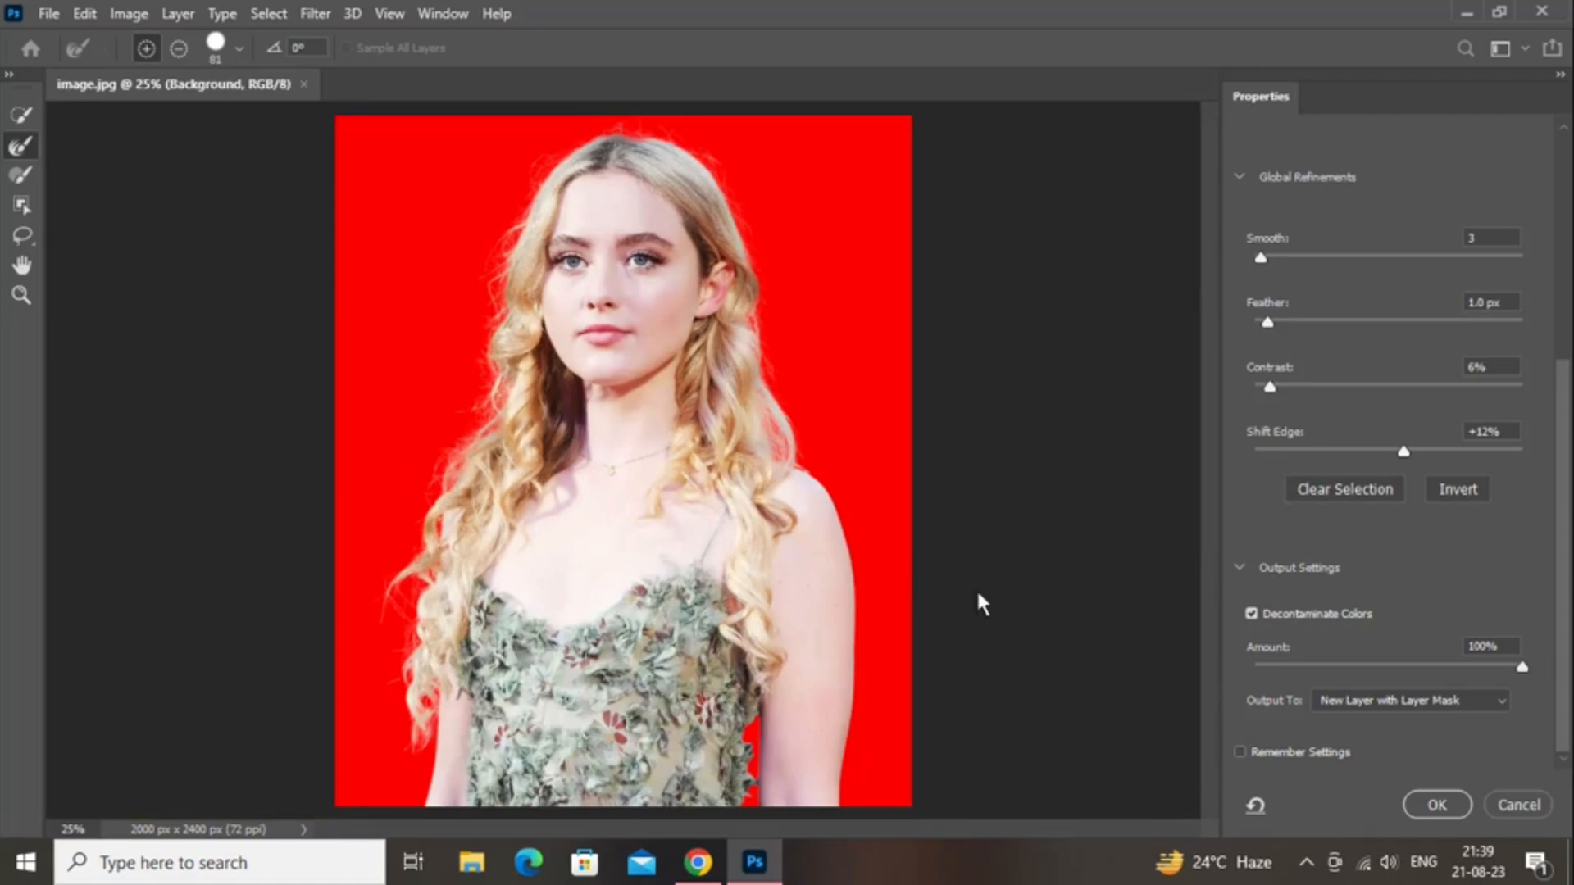
left_click(1366, 703)
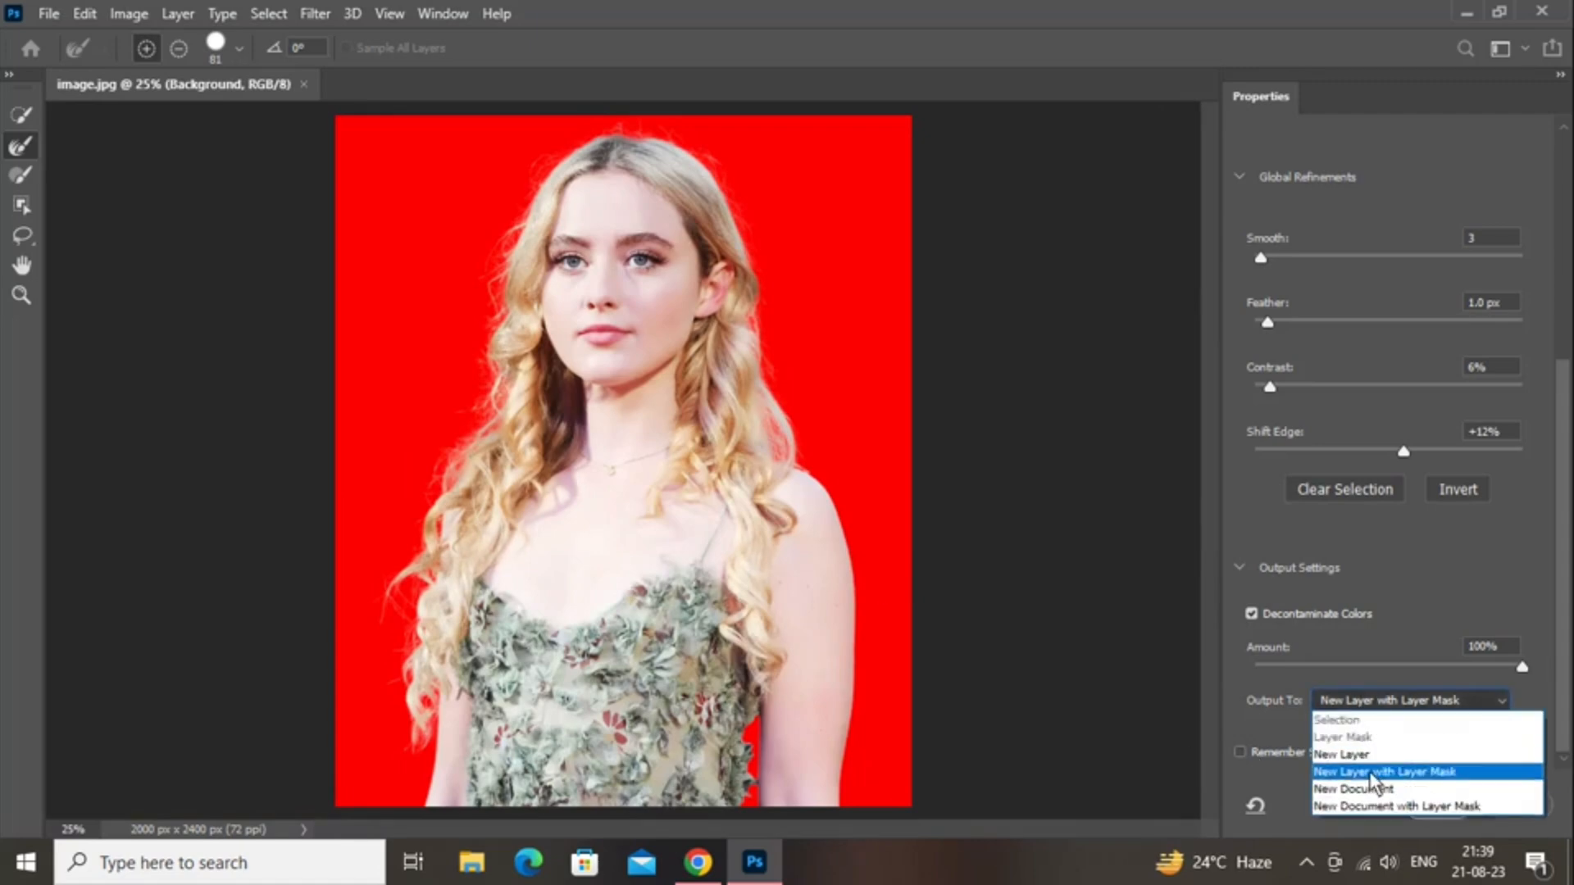
left_click(1369, 771)
left_click(1436, 805)
- Toggle the original Background layer's visibility to compare the cutout, leaving the layer shown
left_click(1274, 547)
left_click(1274, 547)
left_click(1274, 547)
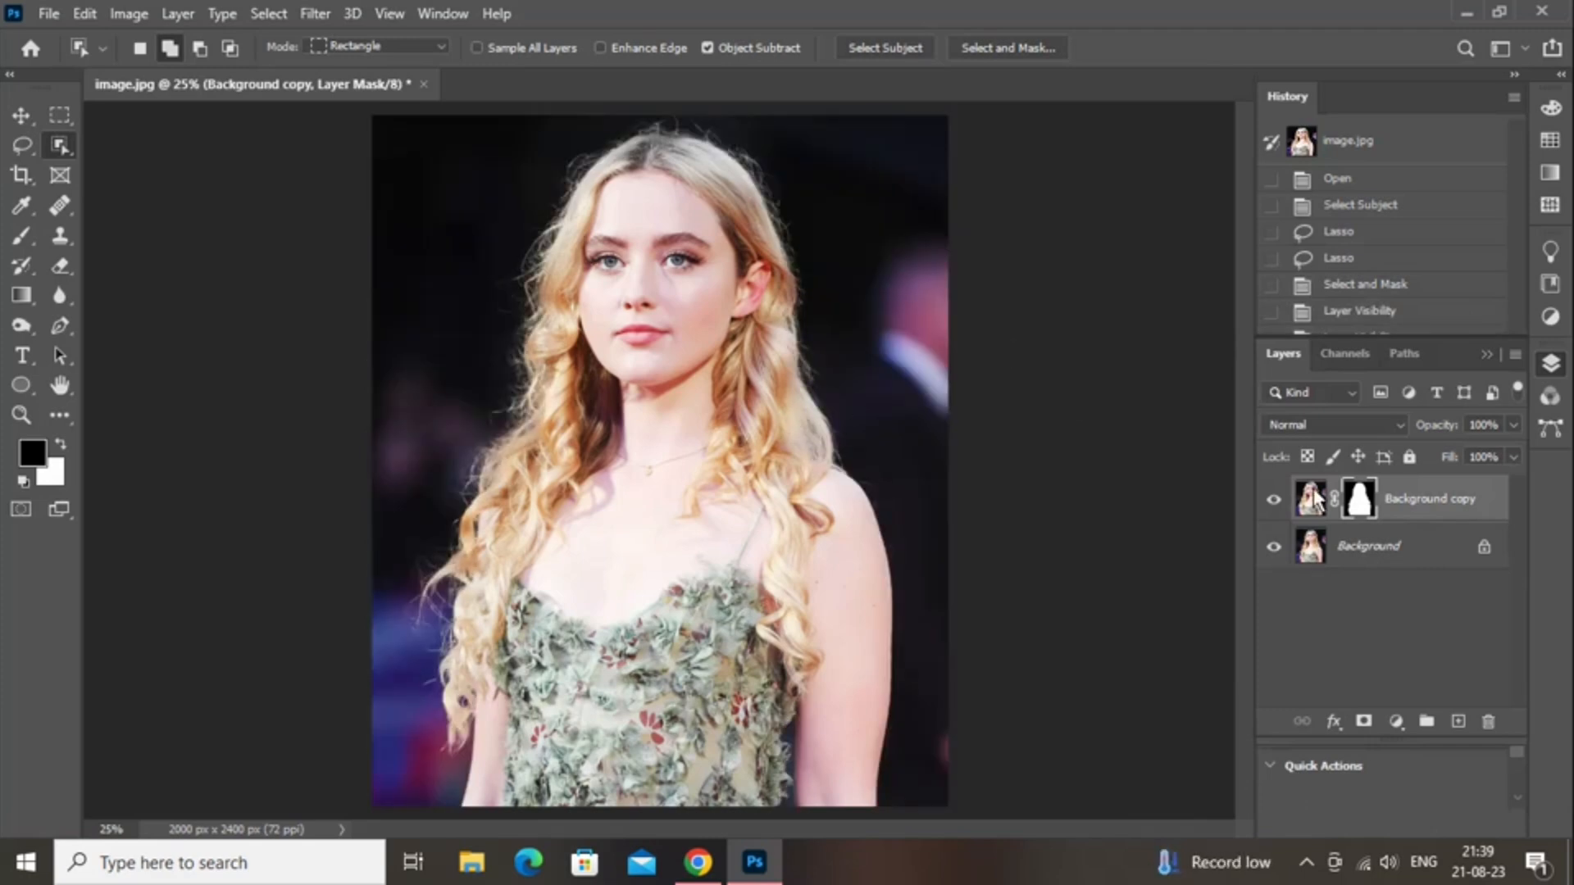
- Select the Background layer and use the Brush tool to sample the pink tone from the blurred backdrop as the foreground color
left_click(23, 240)
left_click(1371, 544)
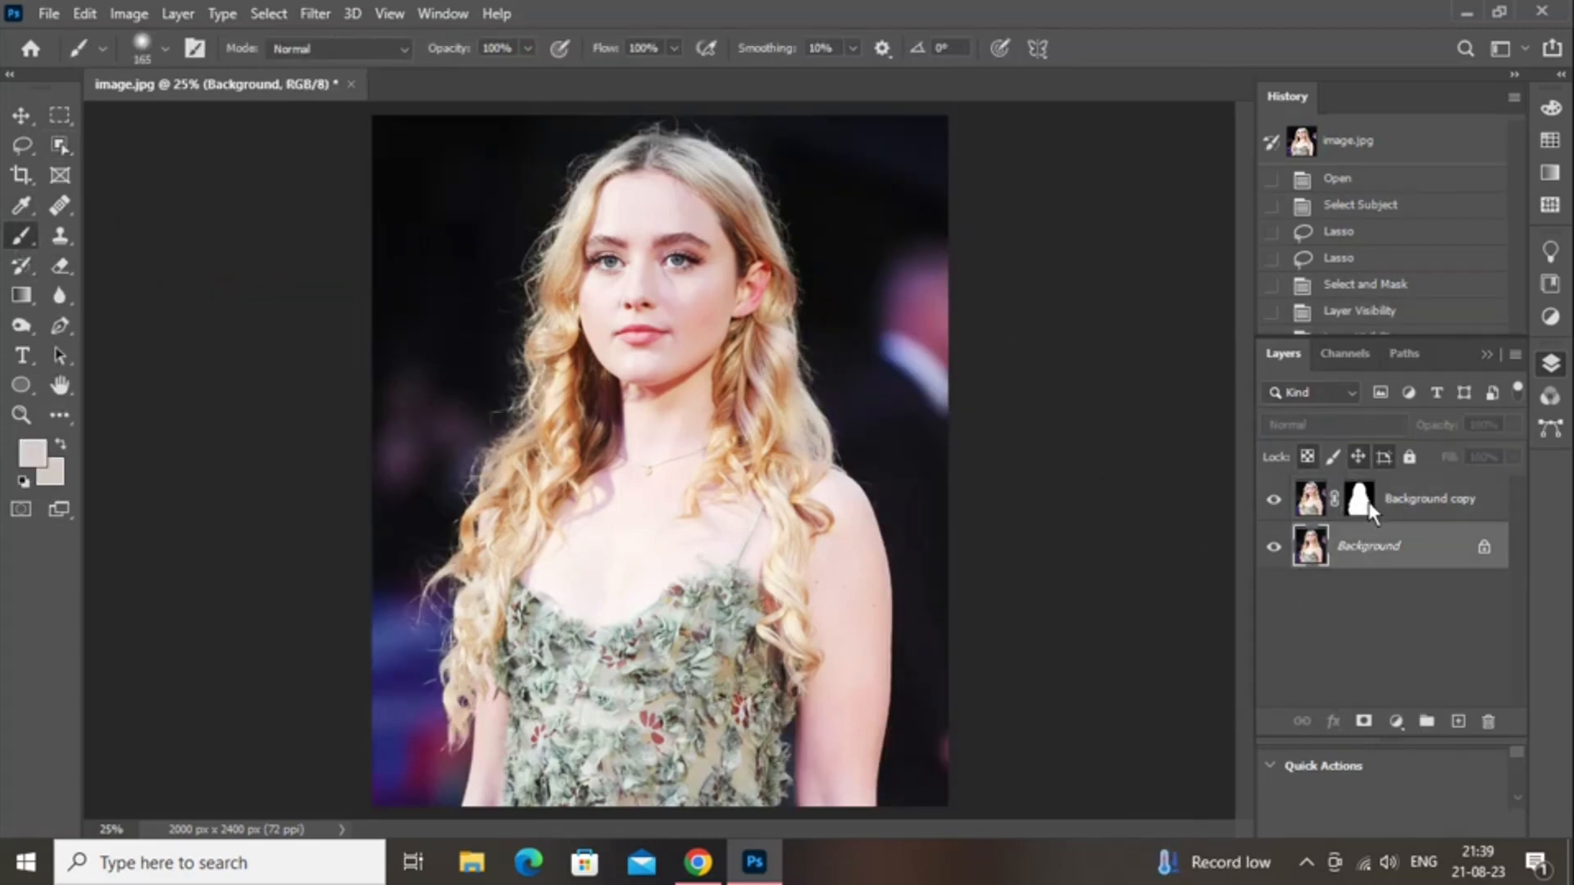
left_click(928, 324, "alt")
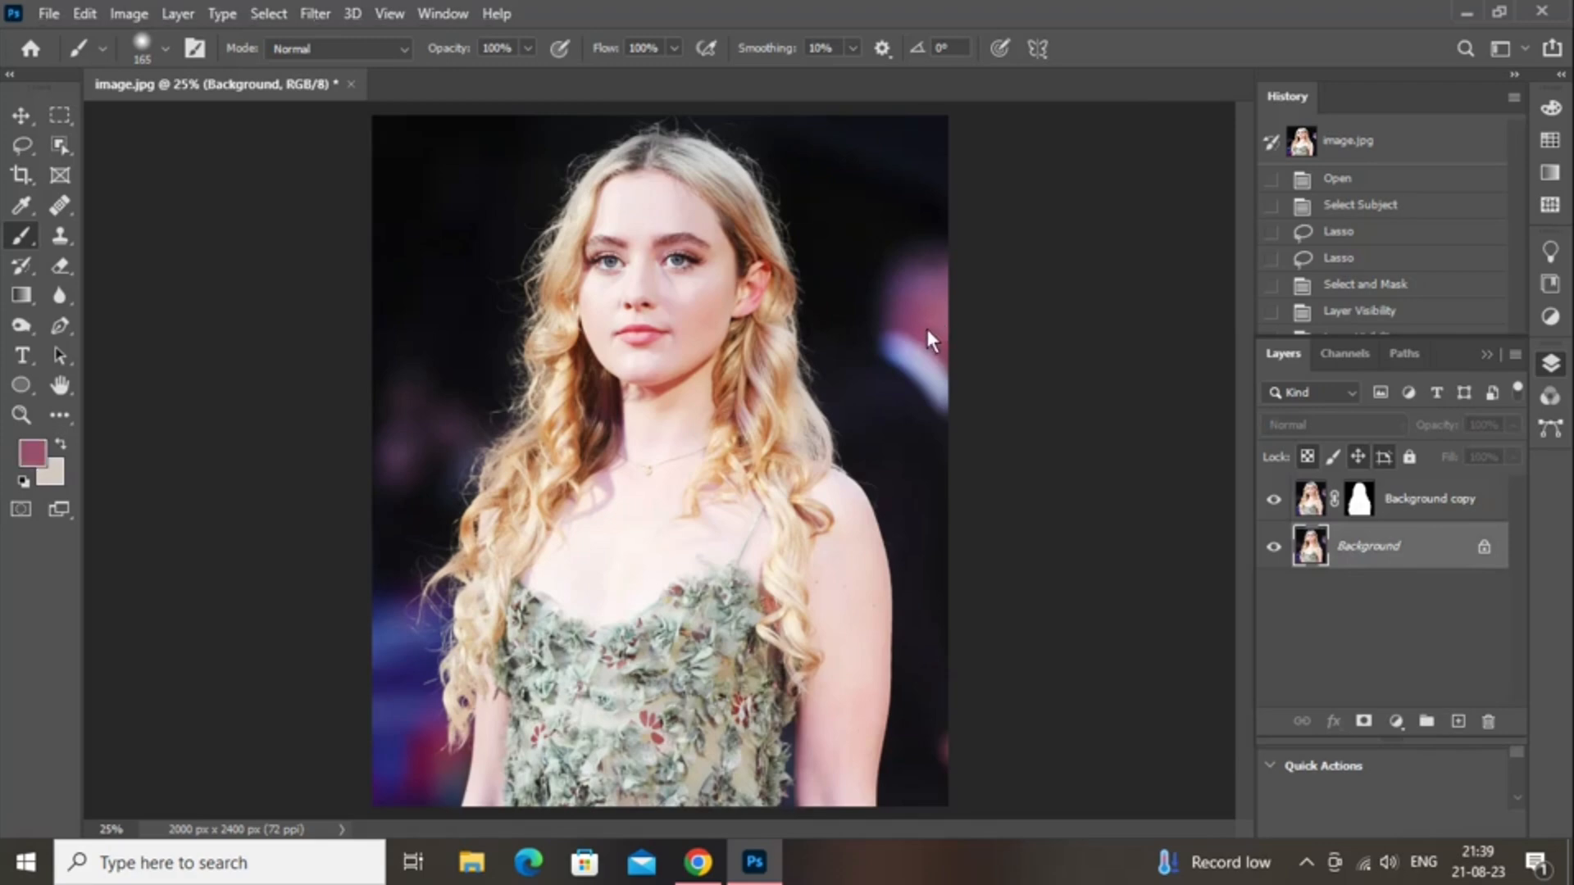
left_click(1456, 722)
key("ctrl+z")
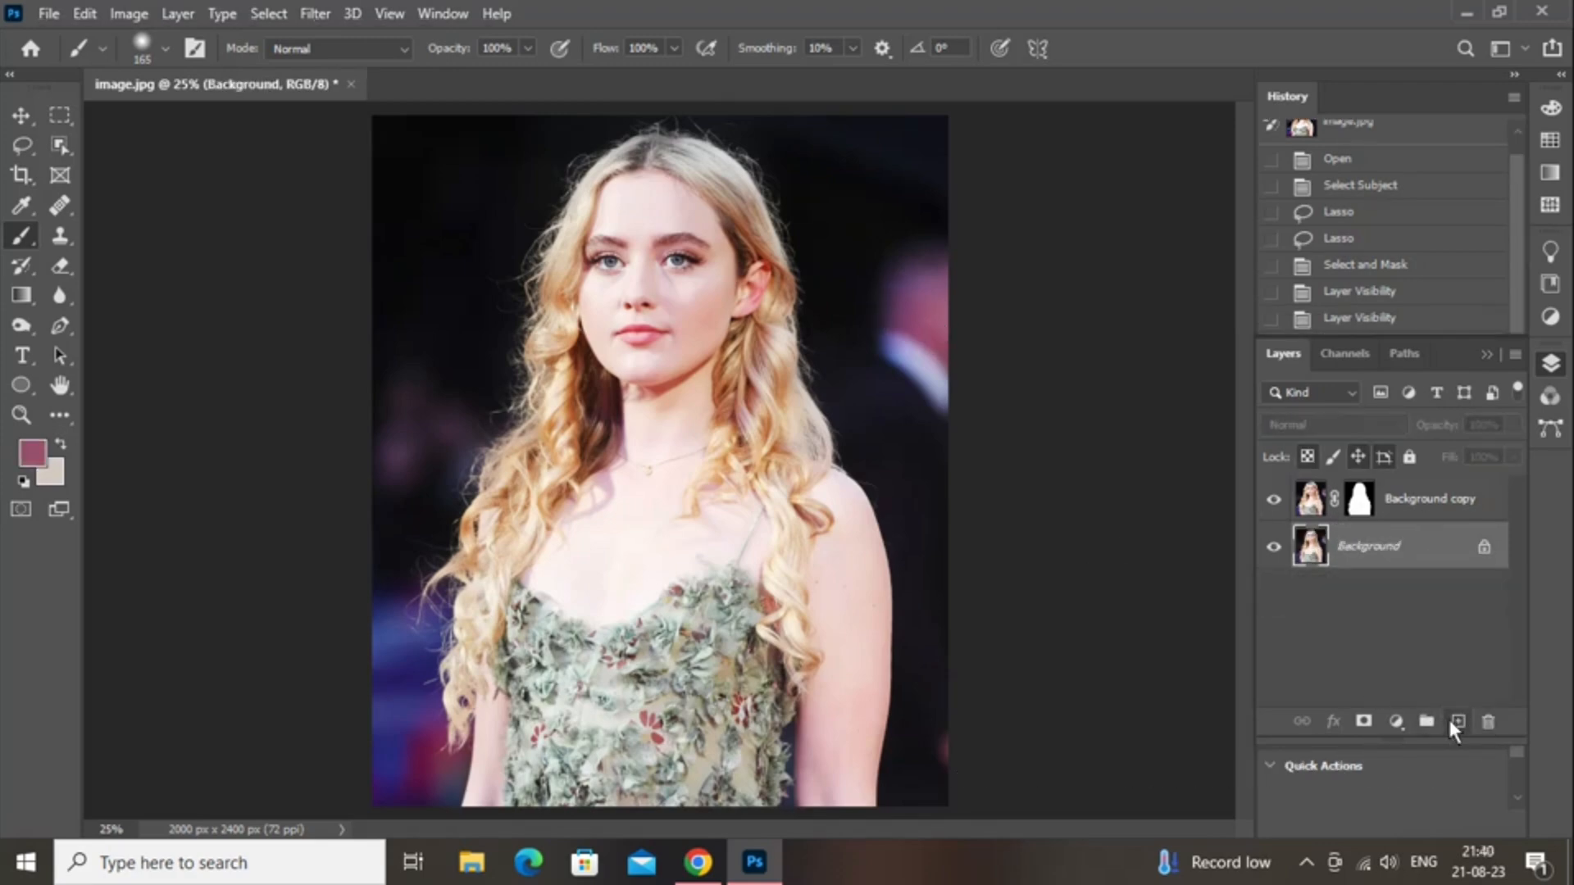
left_click(1453, 721)
key("ctrl+z")
left_click(1456, 724)
key("ctrl+z")
- Add a new layer filled with the sampled pink directly above the Background layer, and hide the Background layer
left_click(1456, 722)
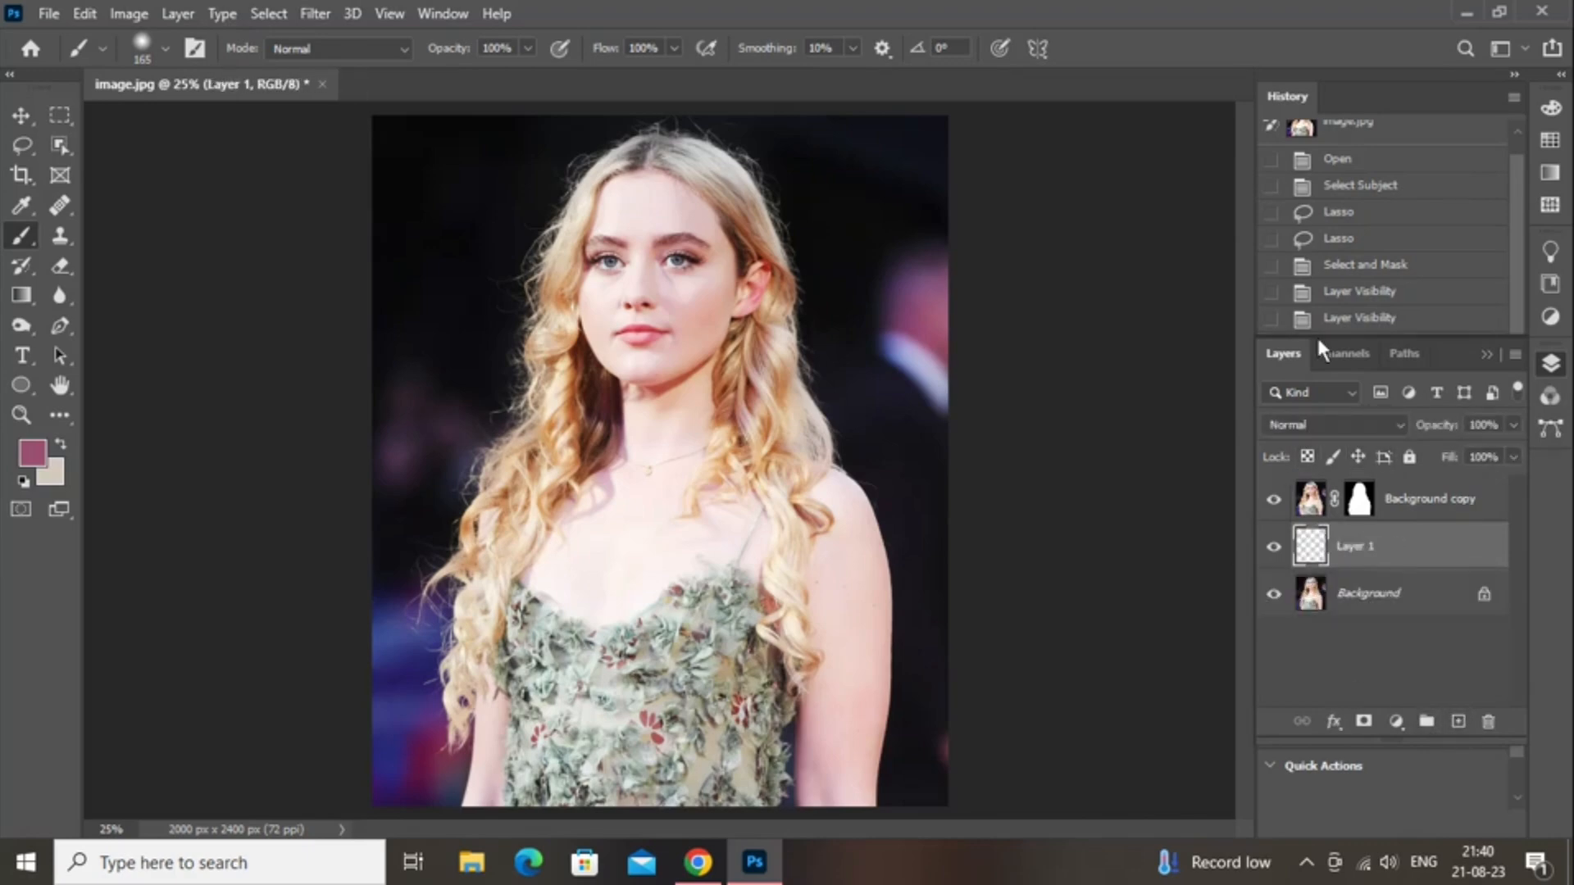
key("alt+BackSpace")
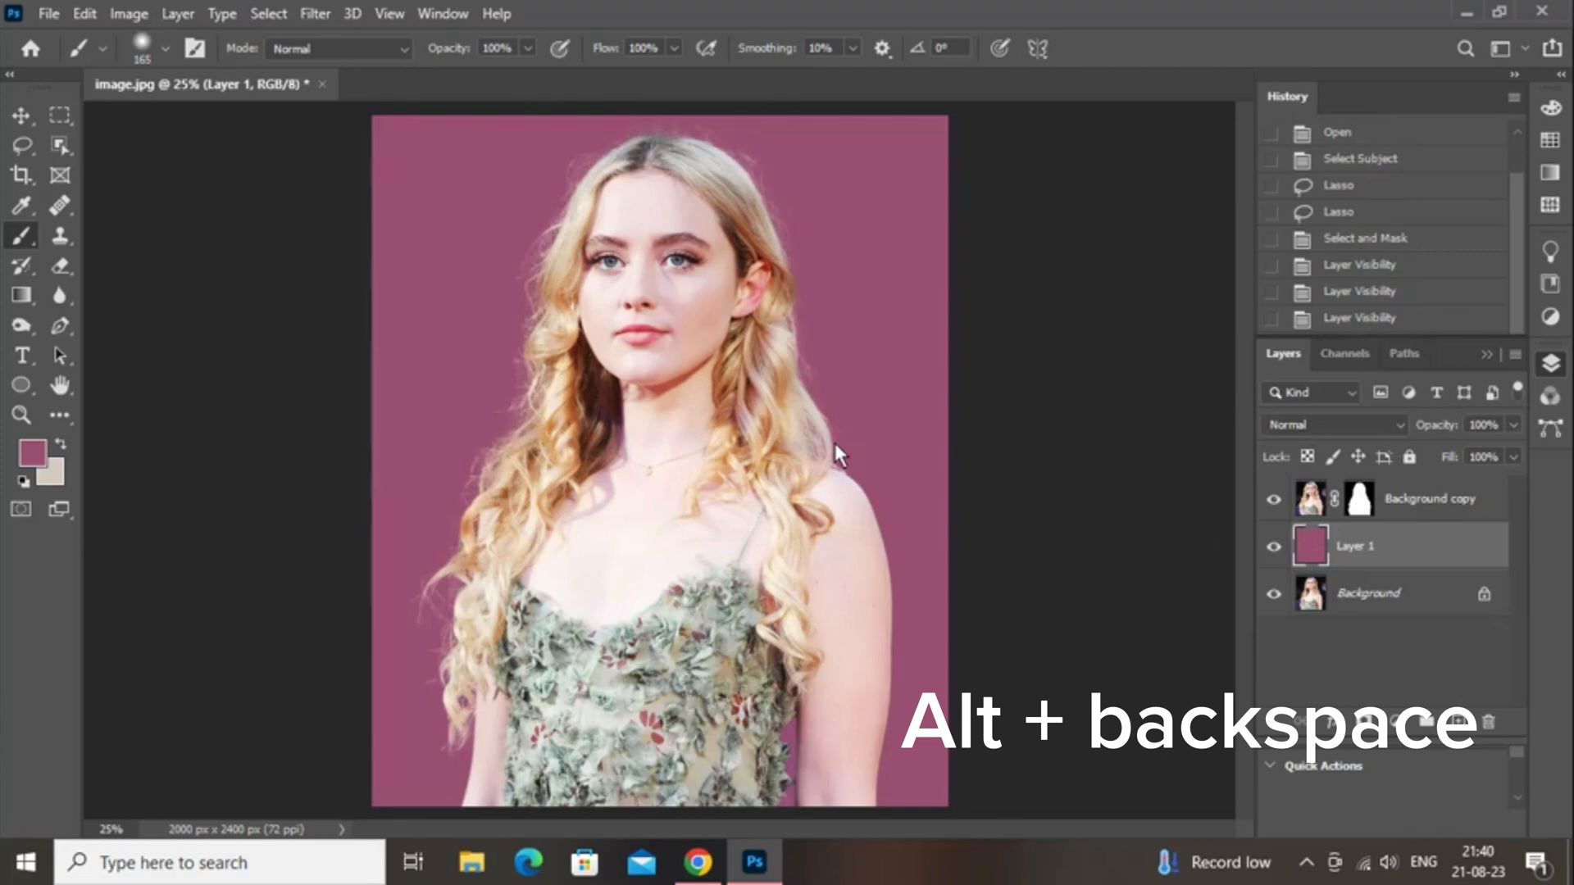
left_click(1273, 594)
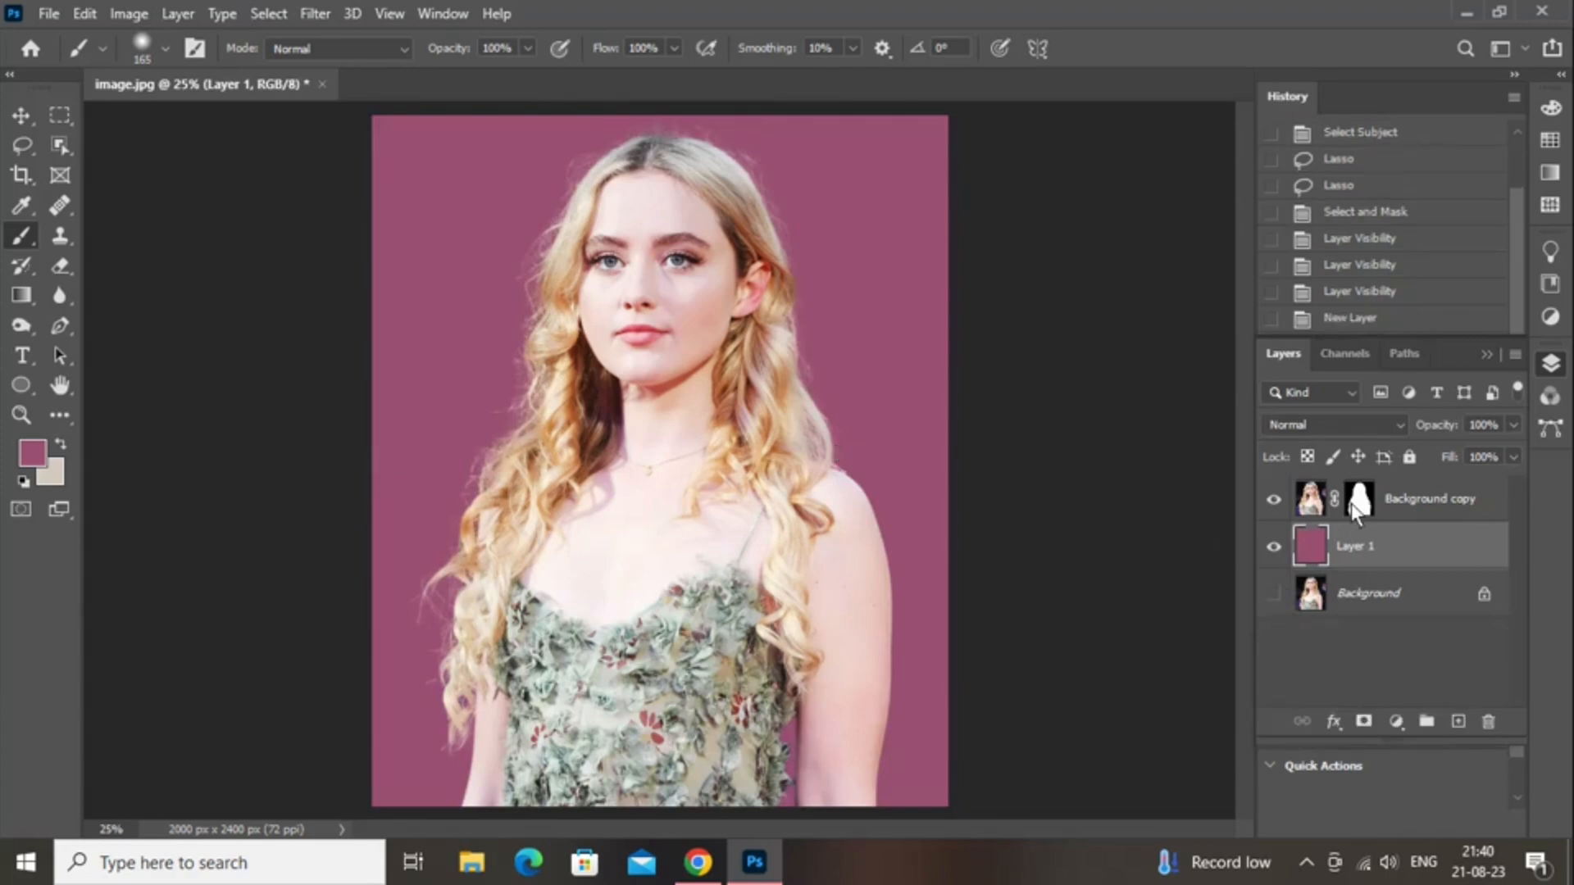
- Add an empty layer directly below the cutout layer and load the cutout's layer mask as a selection
left_click(1459, 721)
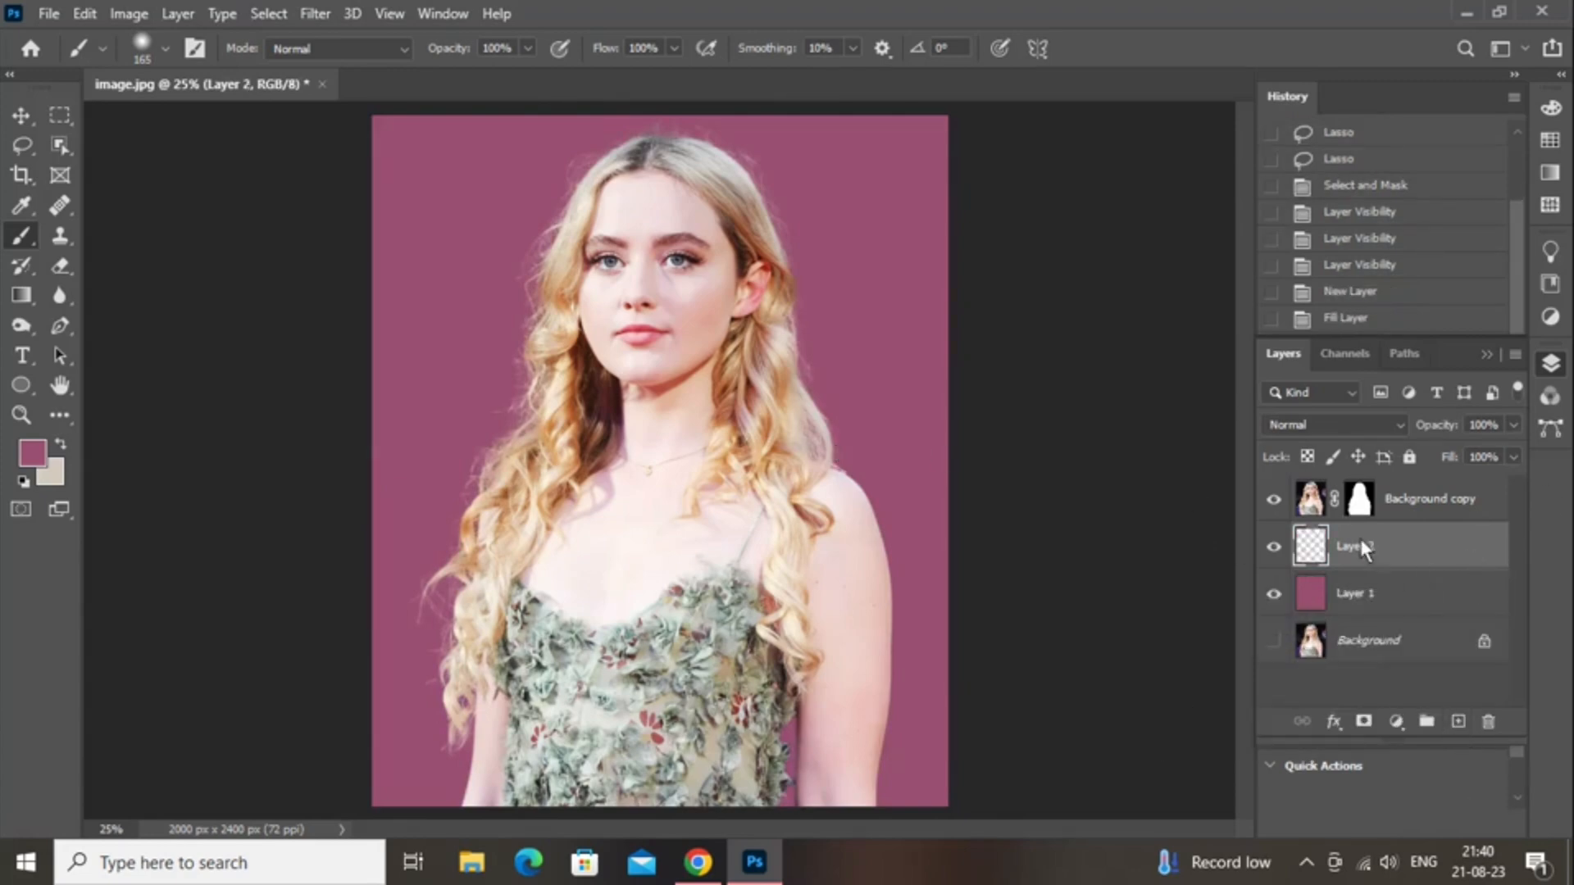
left_click(1359, 500, "ctrl")
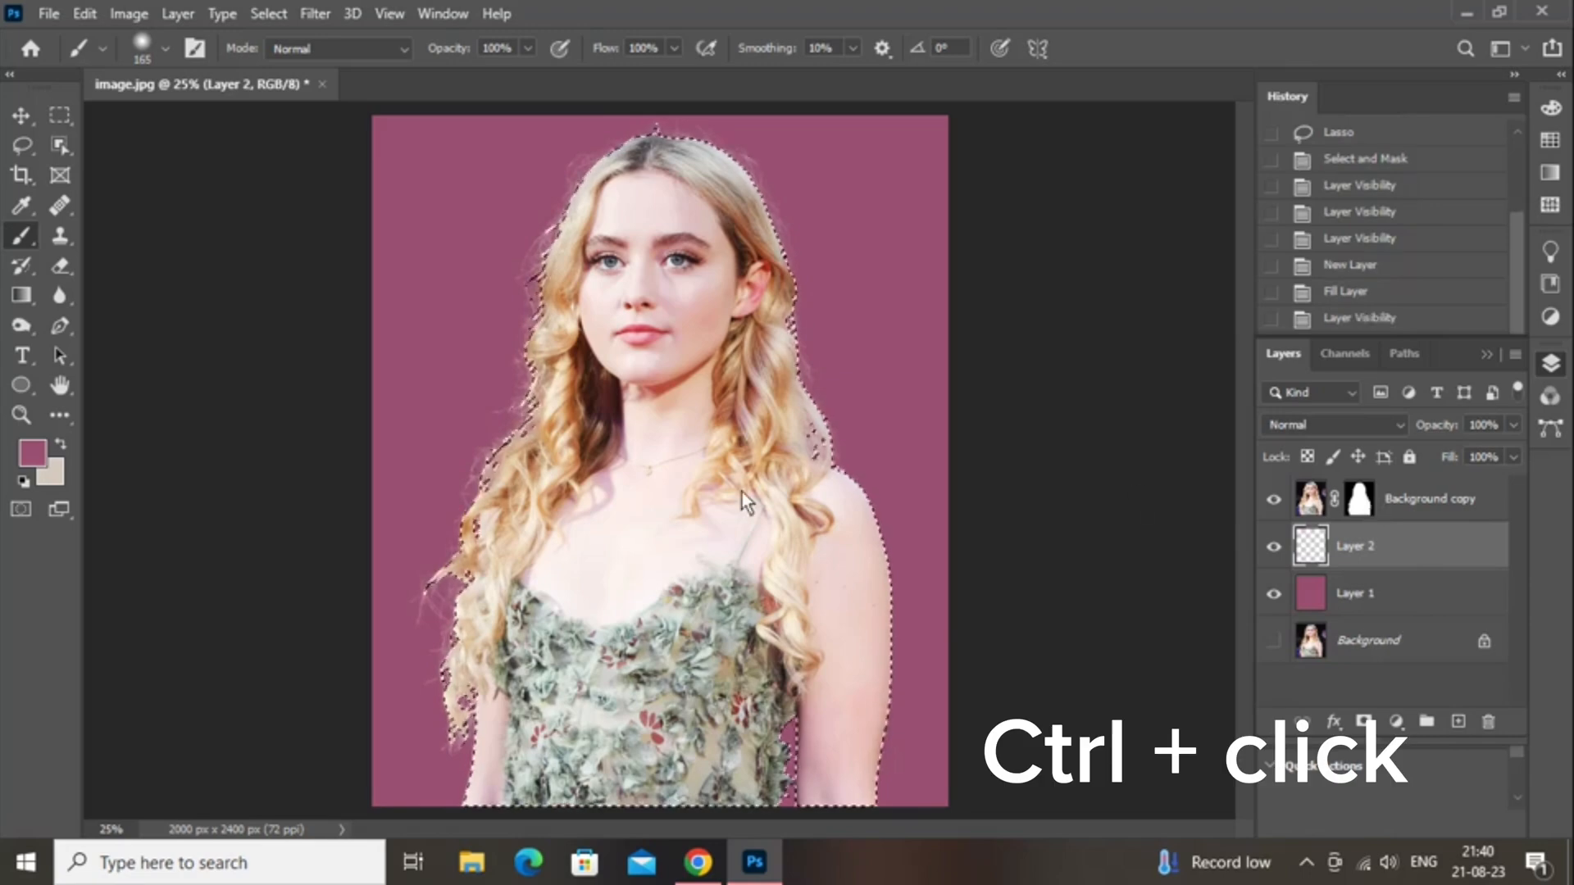
- Sample a light tone from the hair edge on the upper left of the head as the foreground color
key("ctrl+plus")
key("ctrl+plus")
key("ctrl+plus")
scroll(682, 492, "up", 10)
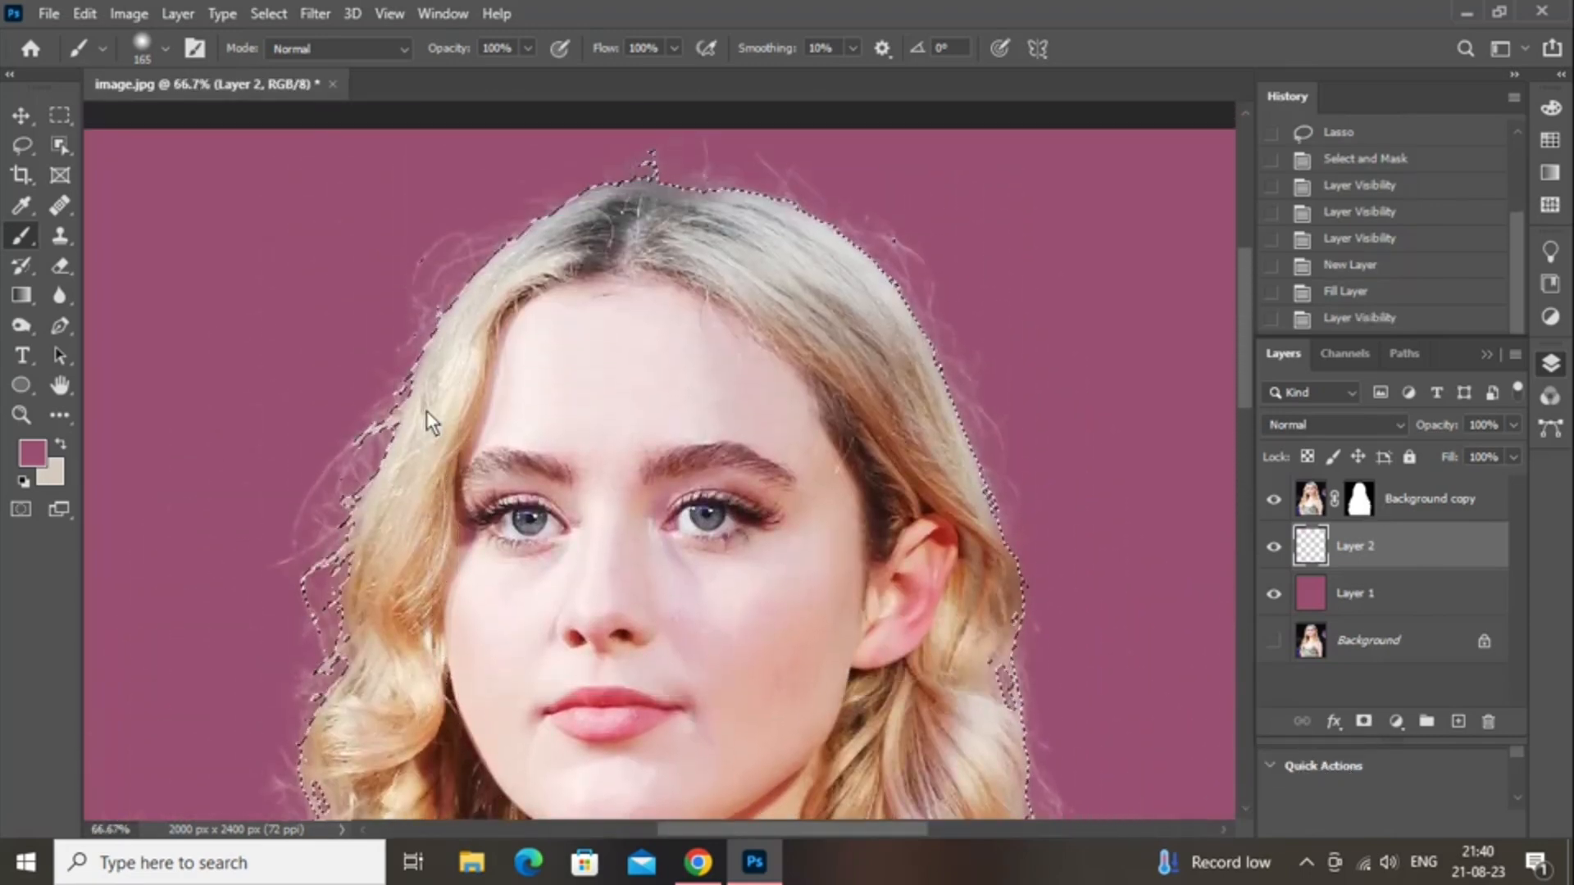
left_click(428, 367, "alt")
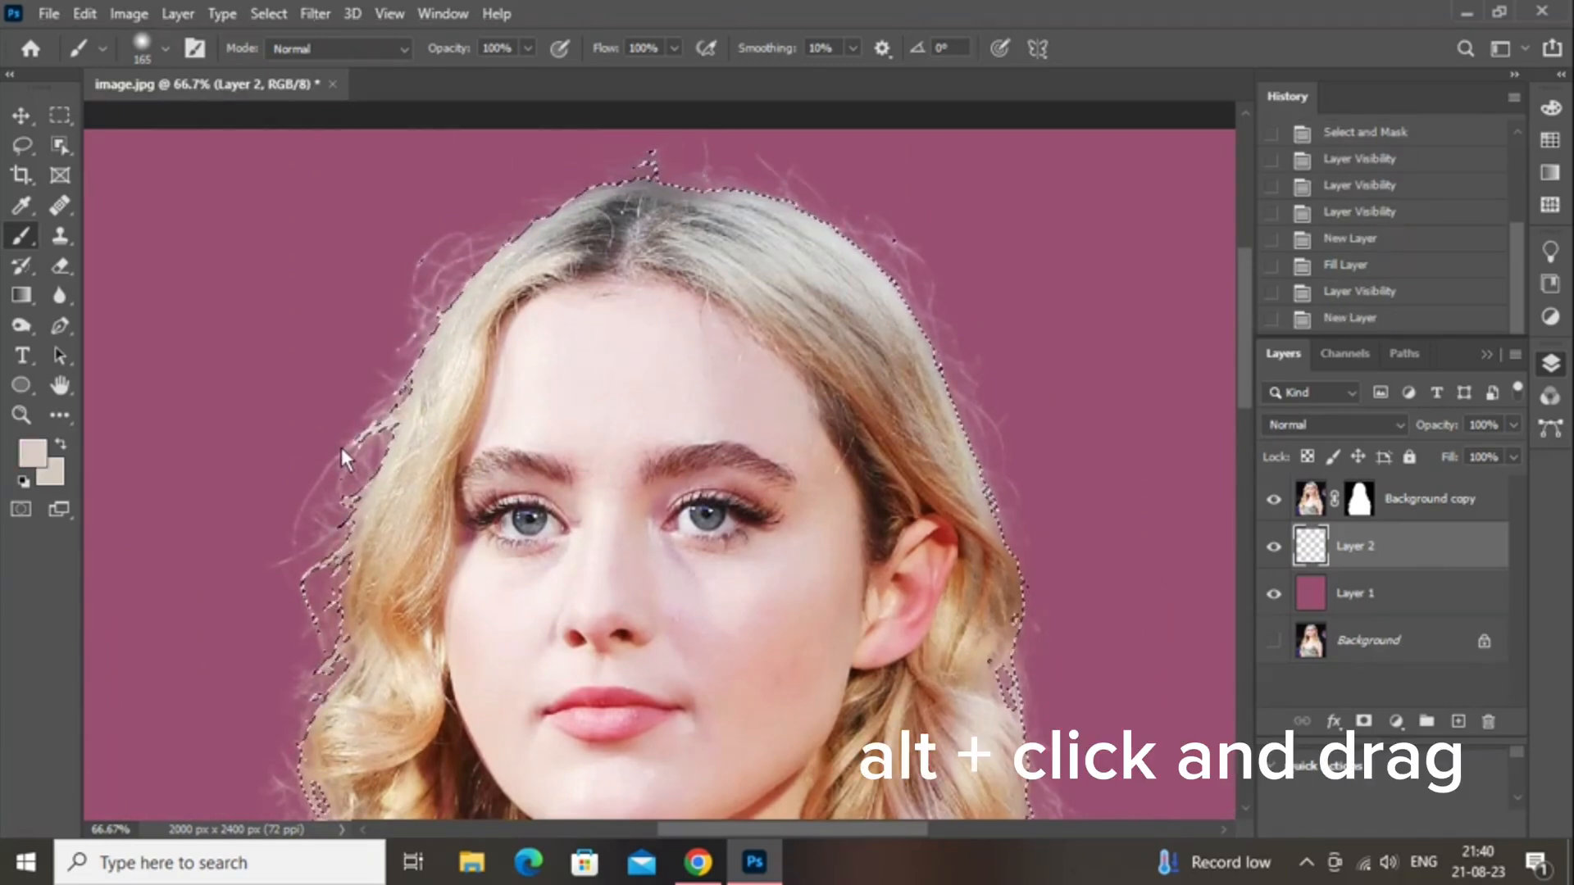
- Brush sampled hair tones onto Layer 2 along the picture's left hair edge, from beside the eyes down to the neck
scroll(313, 516, "down", 5)
mouse_move(316, 369)
left_mouse_down()
mouse_move(313, 489)
mouse_move(351, 423)
mouse_move(347, 386)
mouse_move(322, 423)
mouse_move(334, 388)
mouse_move(310, 423)
mouse_move(302, 498)
left_mouse_up()
left_click(346, 394, "alt")
scroll(302, 499, "down", 2)
left_click_drag(310, 439, 257, 513)
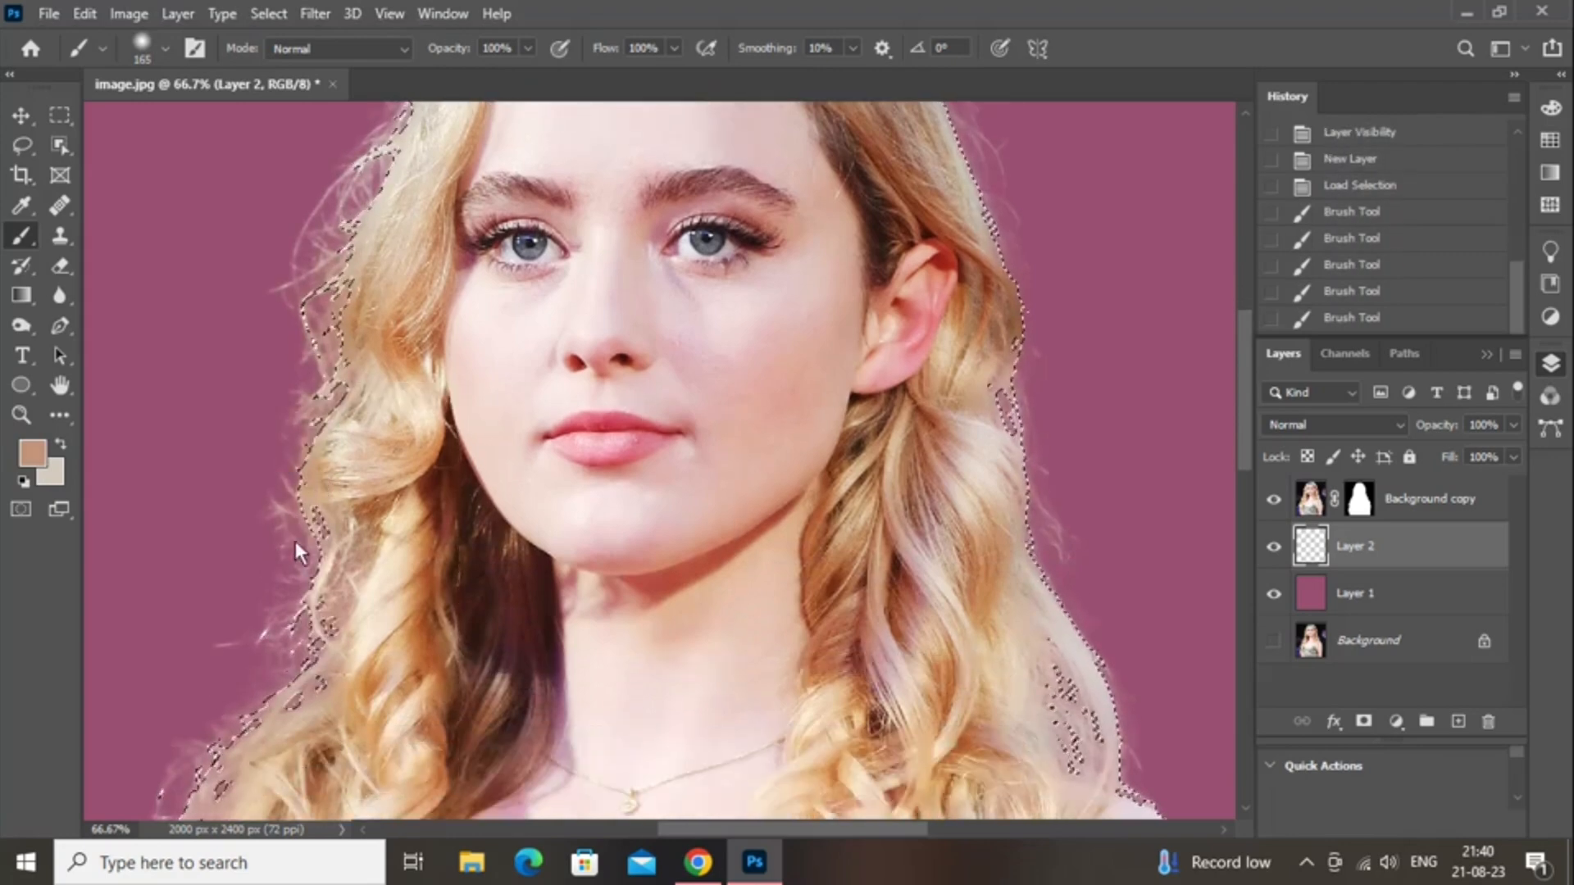
scroll(295, 541, "down", 2)
left_click(321, 489, "alt")
left_click_drag(312, 459, 292, 533)
left_click_drag(273, 477, 289, 551)
left_click_drag(330, 509, 313, 567)
- Fill the hair edge between the neck and left shoulder curls with beige and orange tones sampled from the nearby strands
scroll(320, 574, "down", 4)
left_click(284, 460, "alt")
mouse_move(283, 460)
left_mouse_down()
mouse_move(180, 553)
mouse_move(230, 454)
mouse_move(169, 523)
mouse_move(174, 568)
left_mouse_up()
scroll(174, 568, "down", 2)
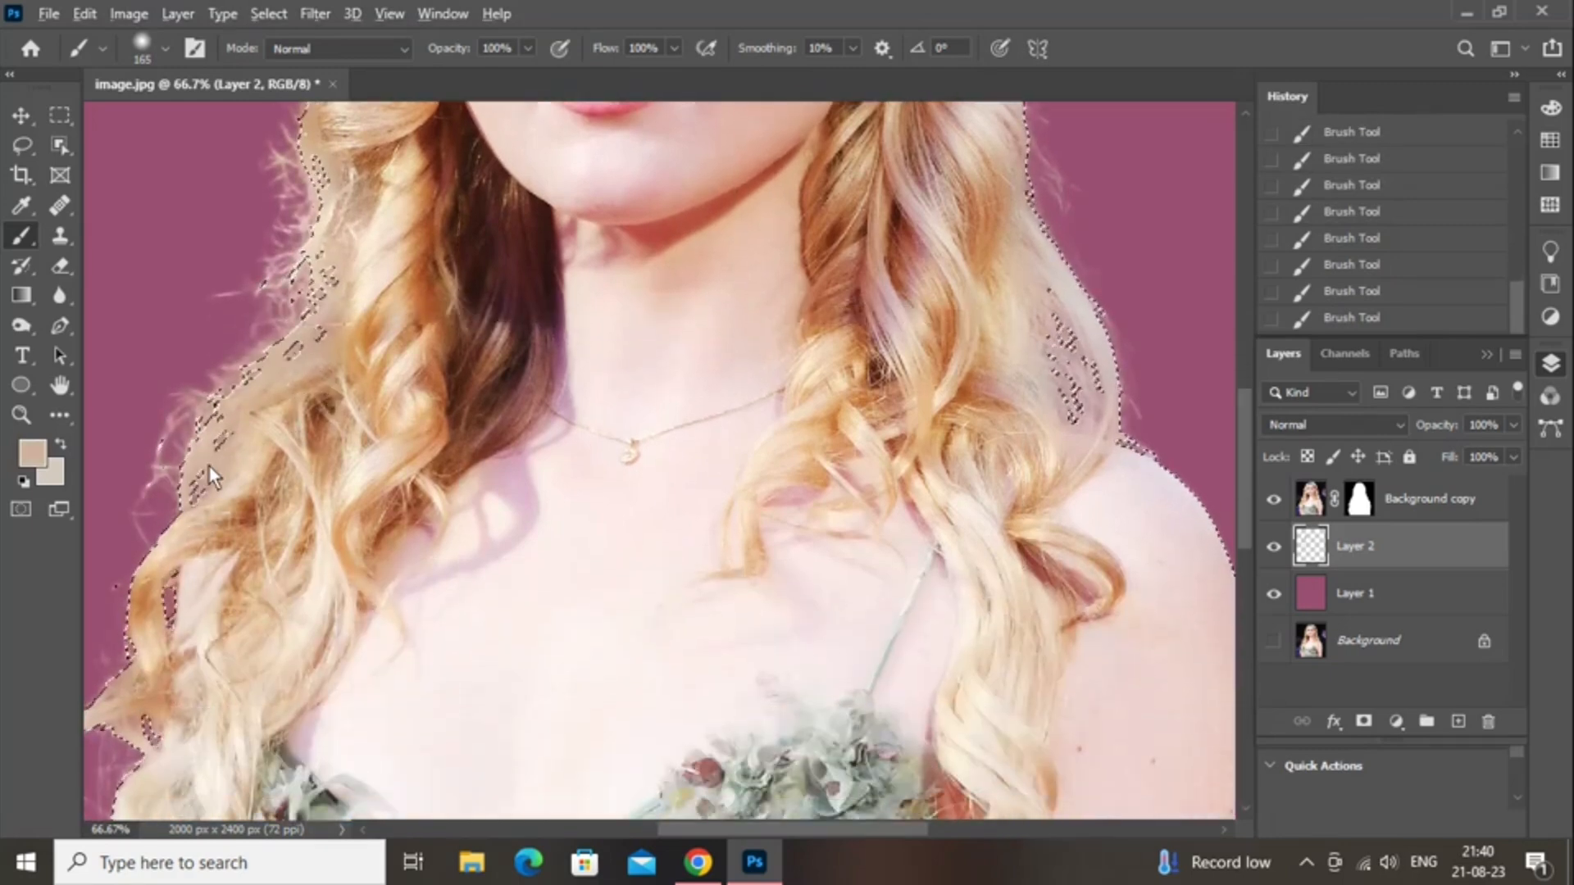
scroll(150, 557, "down", 2)
left_click(187, 480, "alt")
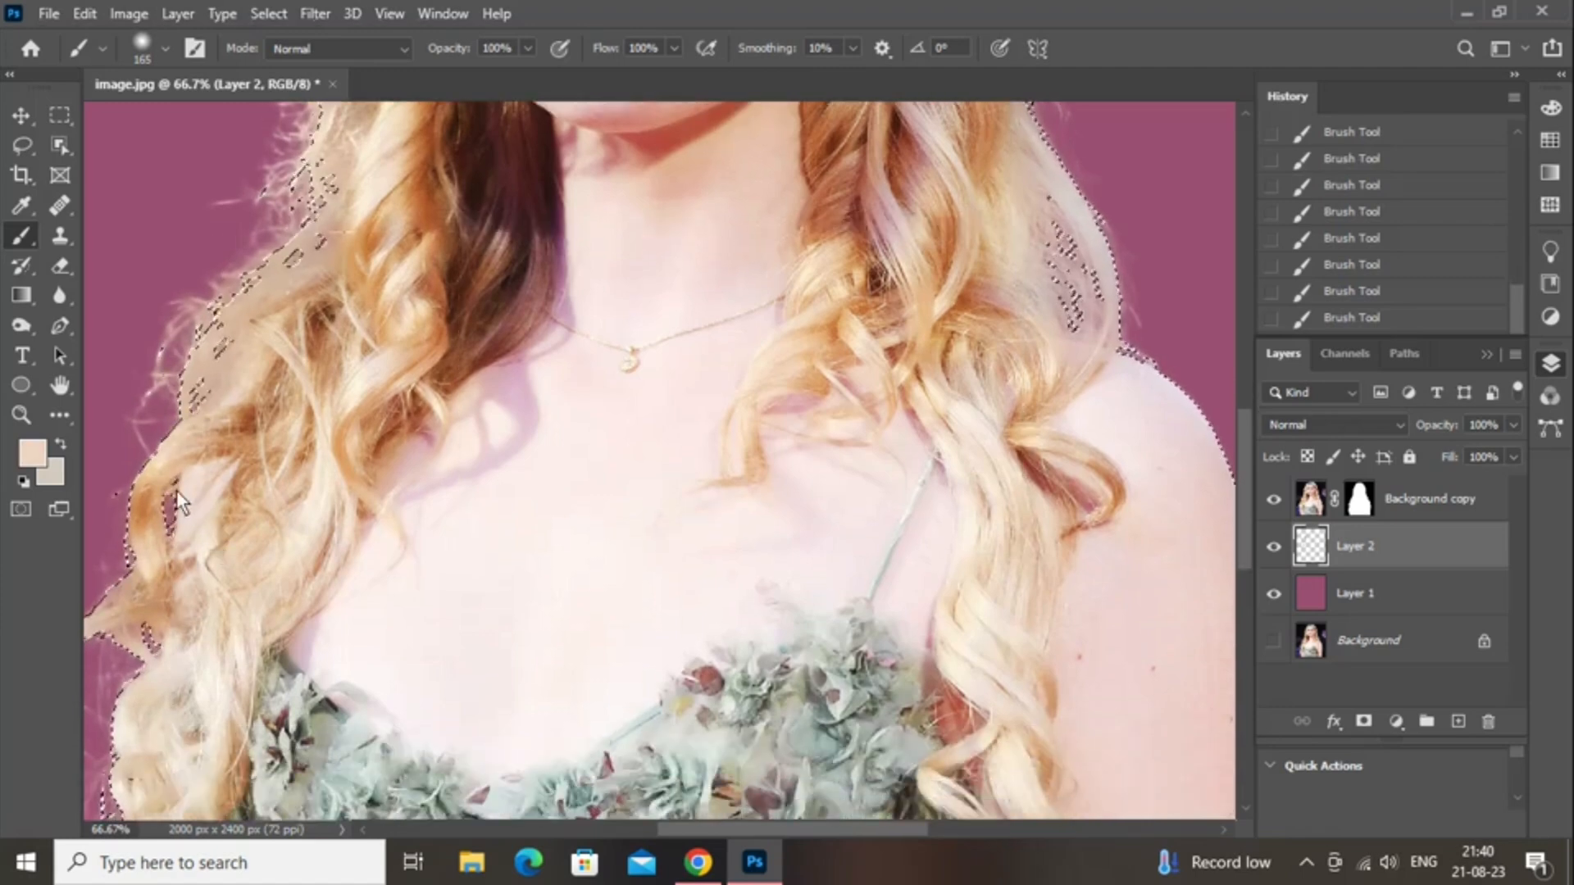
left_click(140, 510, "alt")
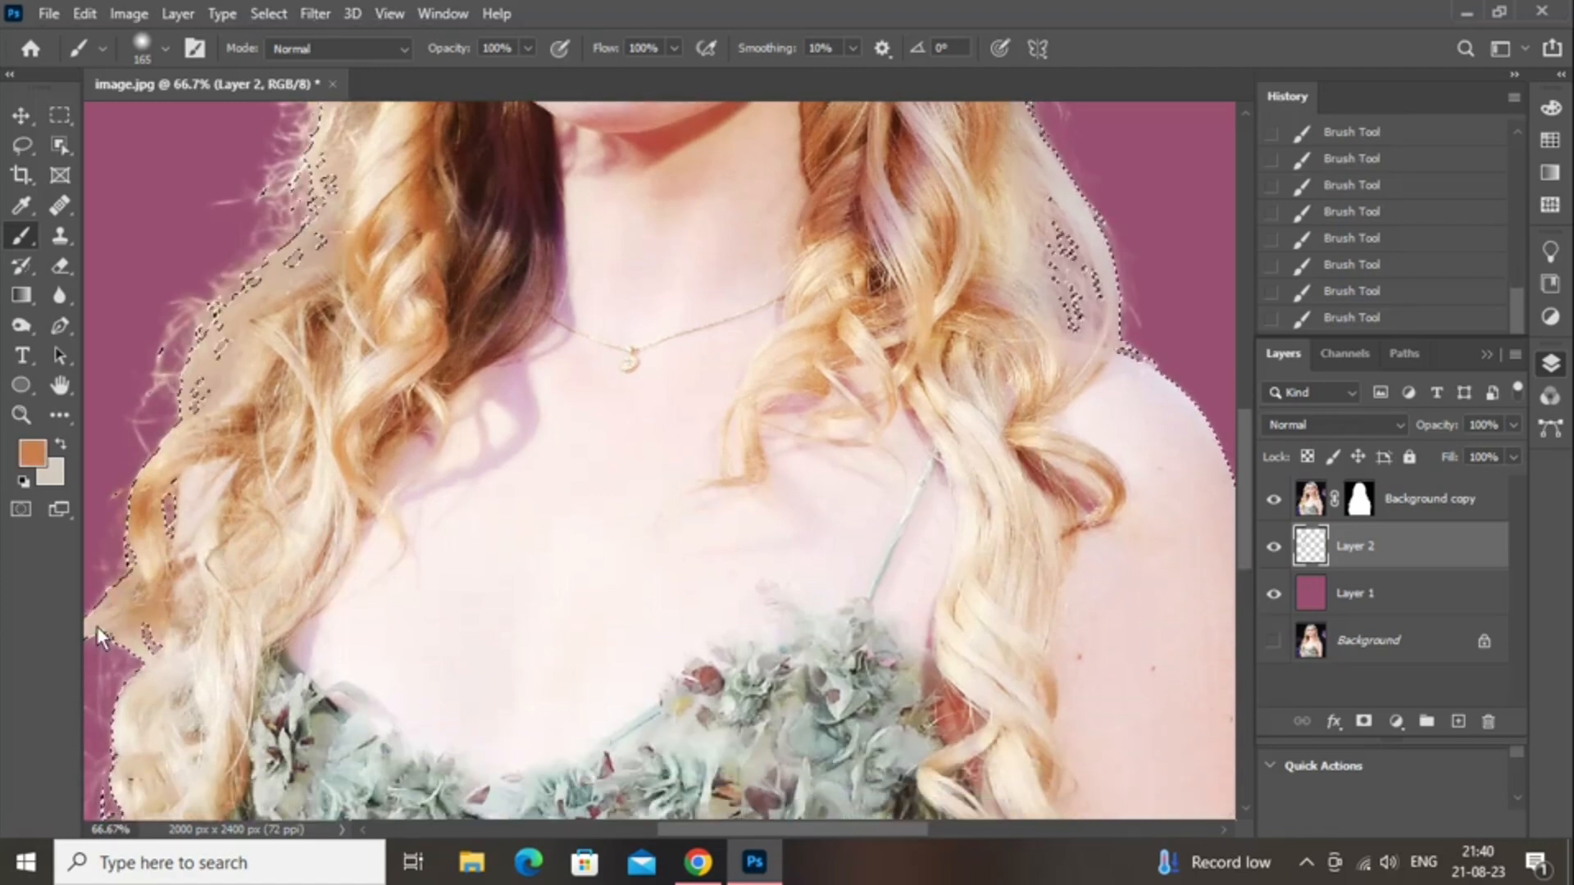
- Paint the flyaway strands of the lower left curls down to their tips, resampling light blonde and tan tones along the way
left_click_drag(670, 828, 601, 822)
scroll(510, 721, "down", 2)
left_click(400, 514, "alt")
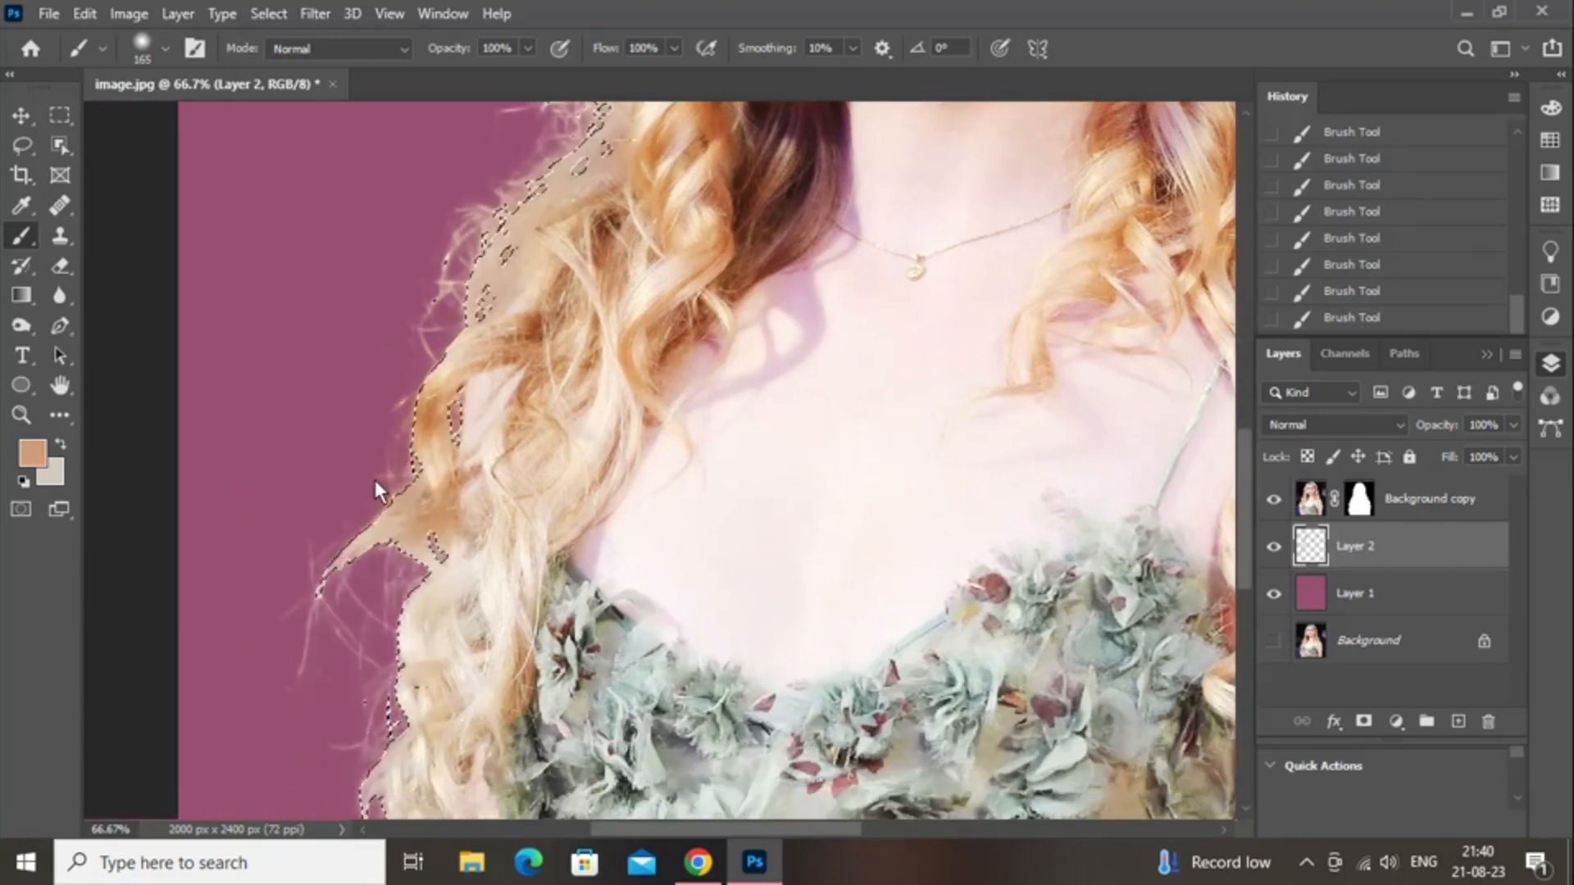
left_click(364, 543, "alt")
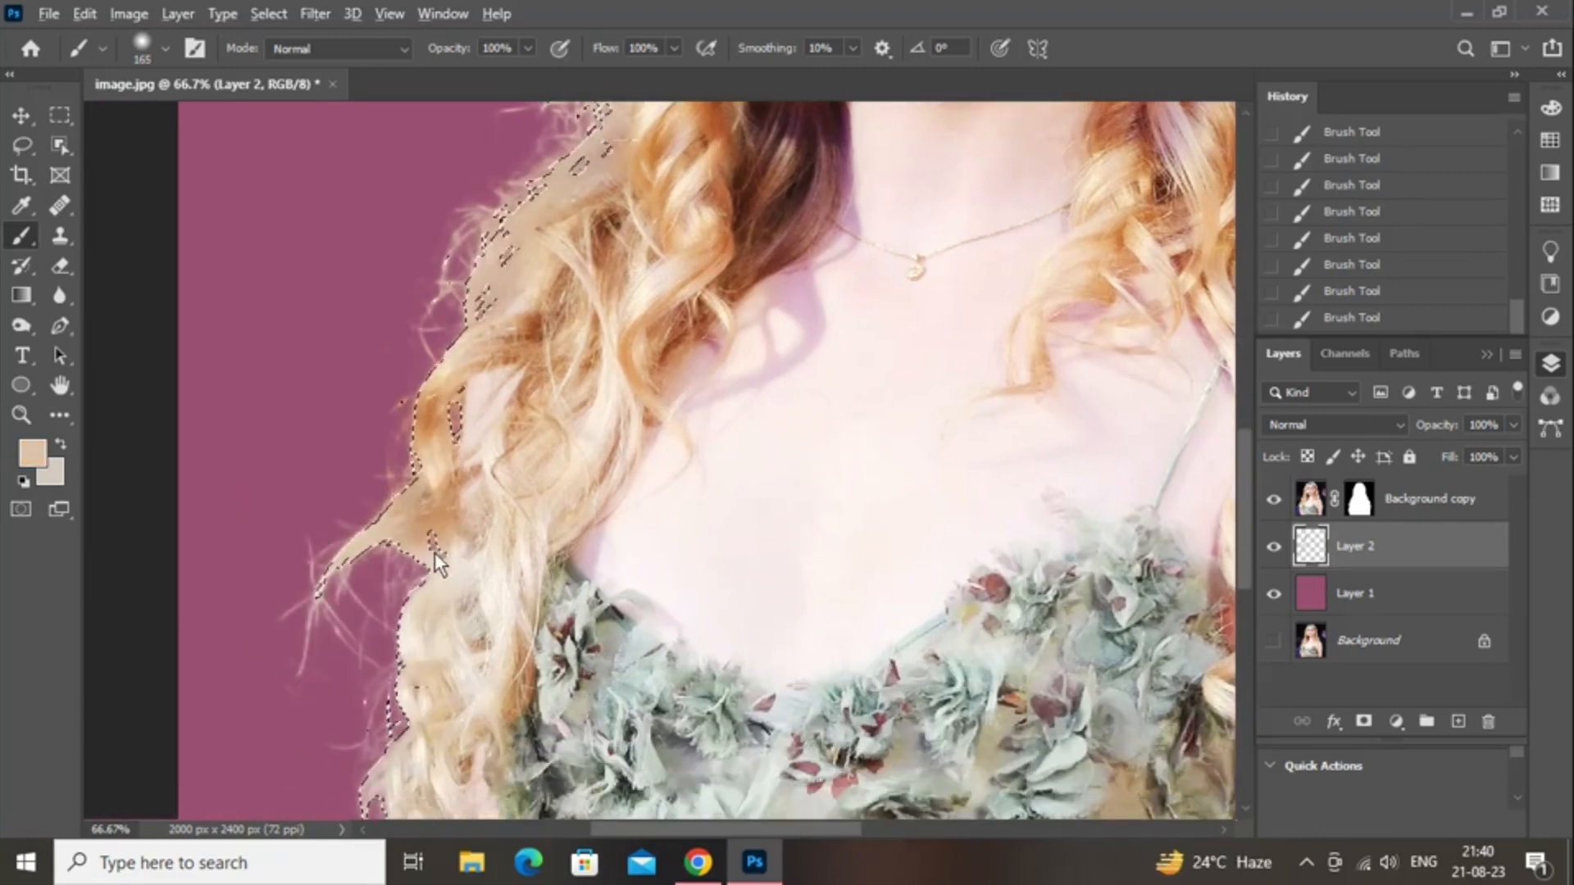
scroll(353, 667, "down", 3)
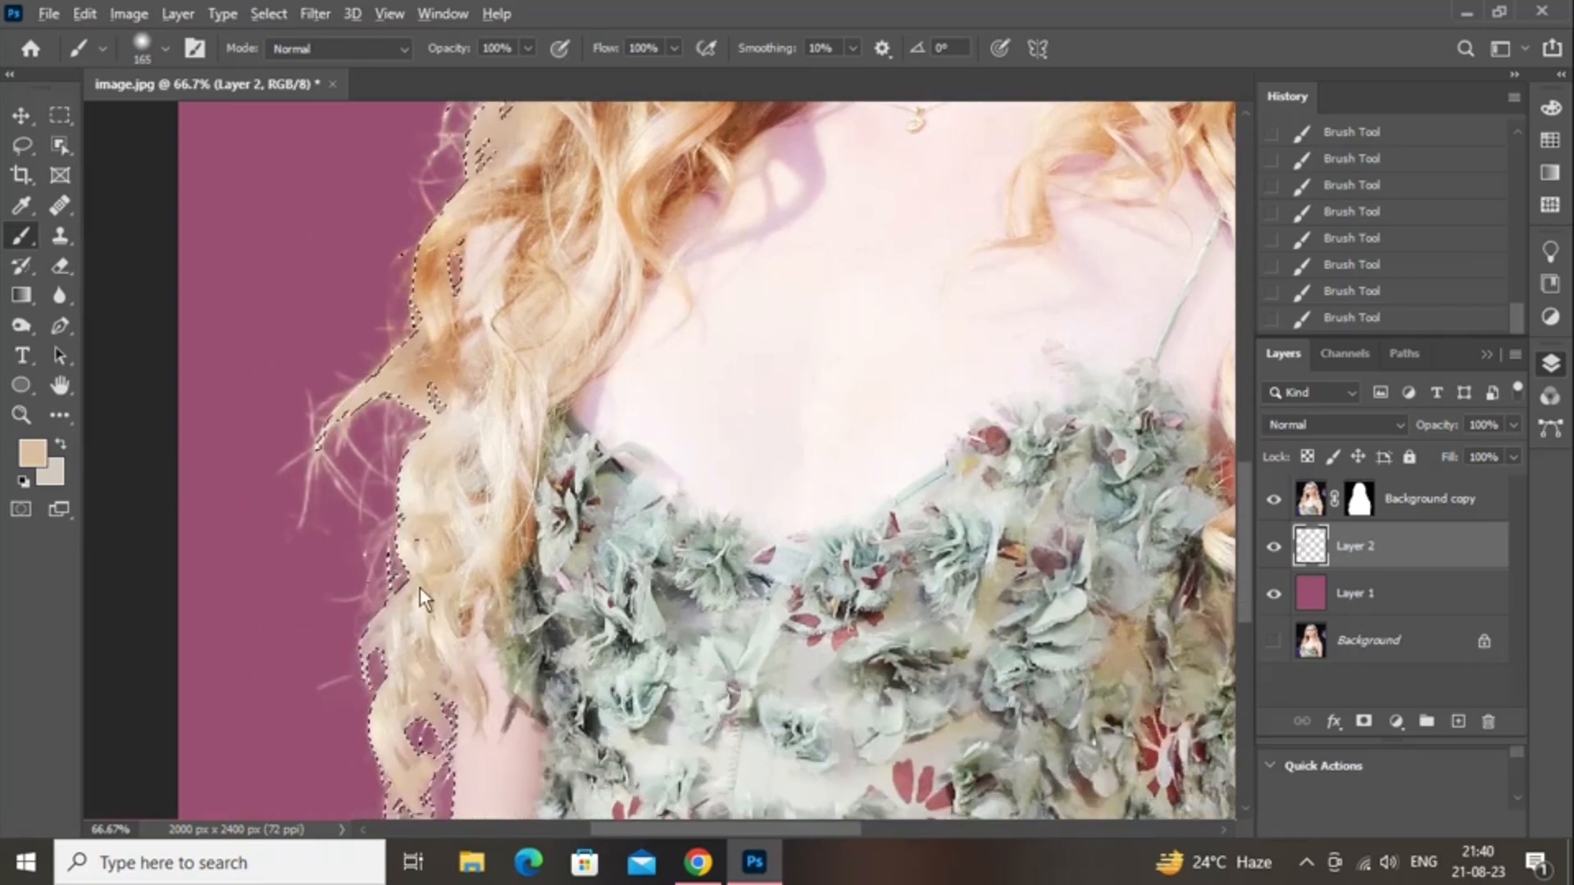
left_click(408, 550, "alt")
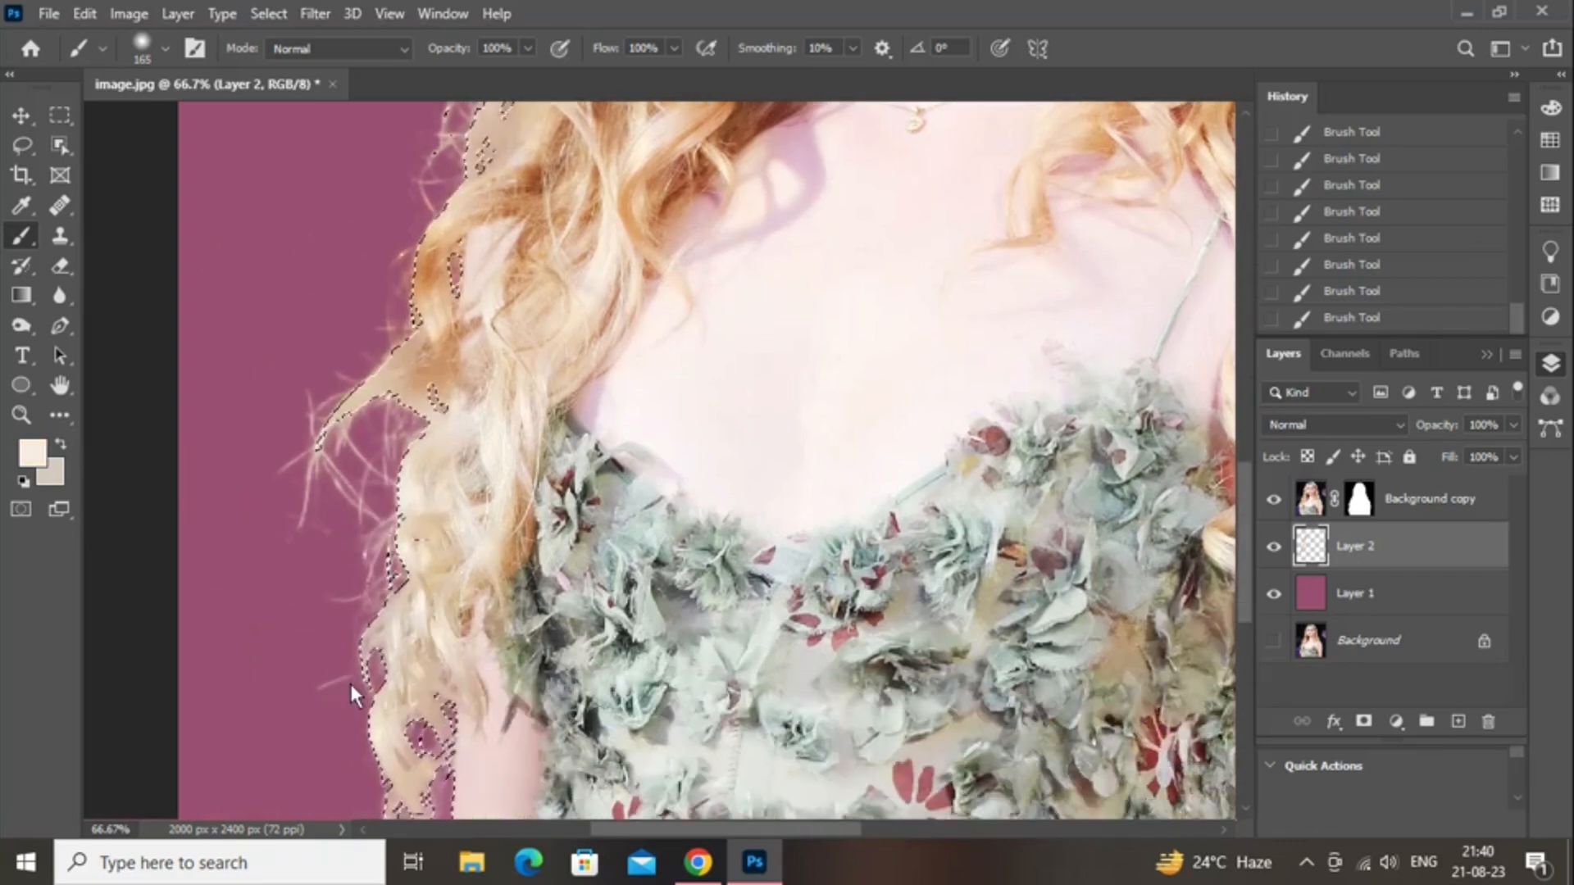
scroll(330, 621, "down", 4)
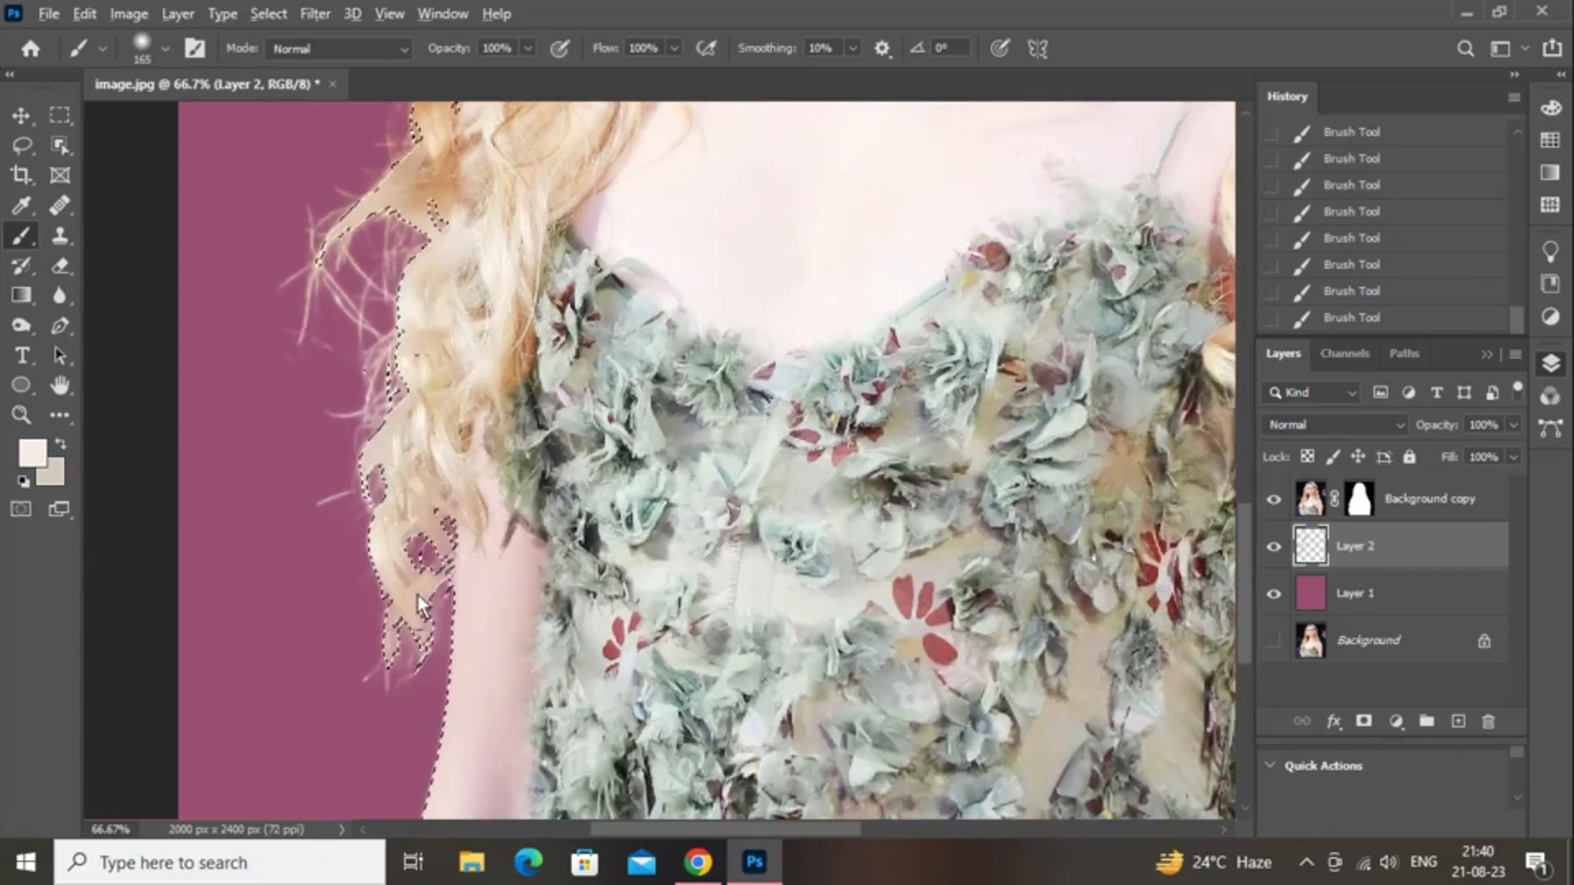
left_click(416, 598, "alt")
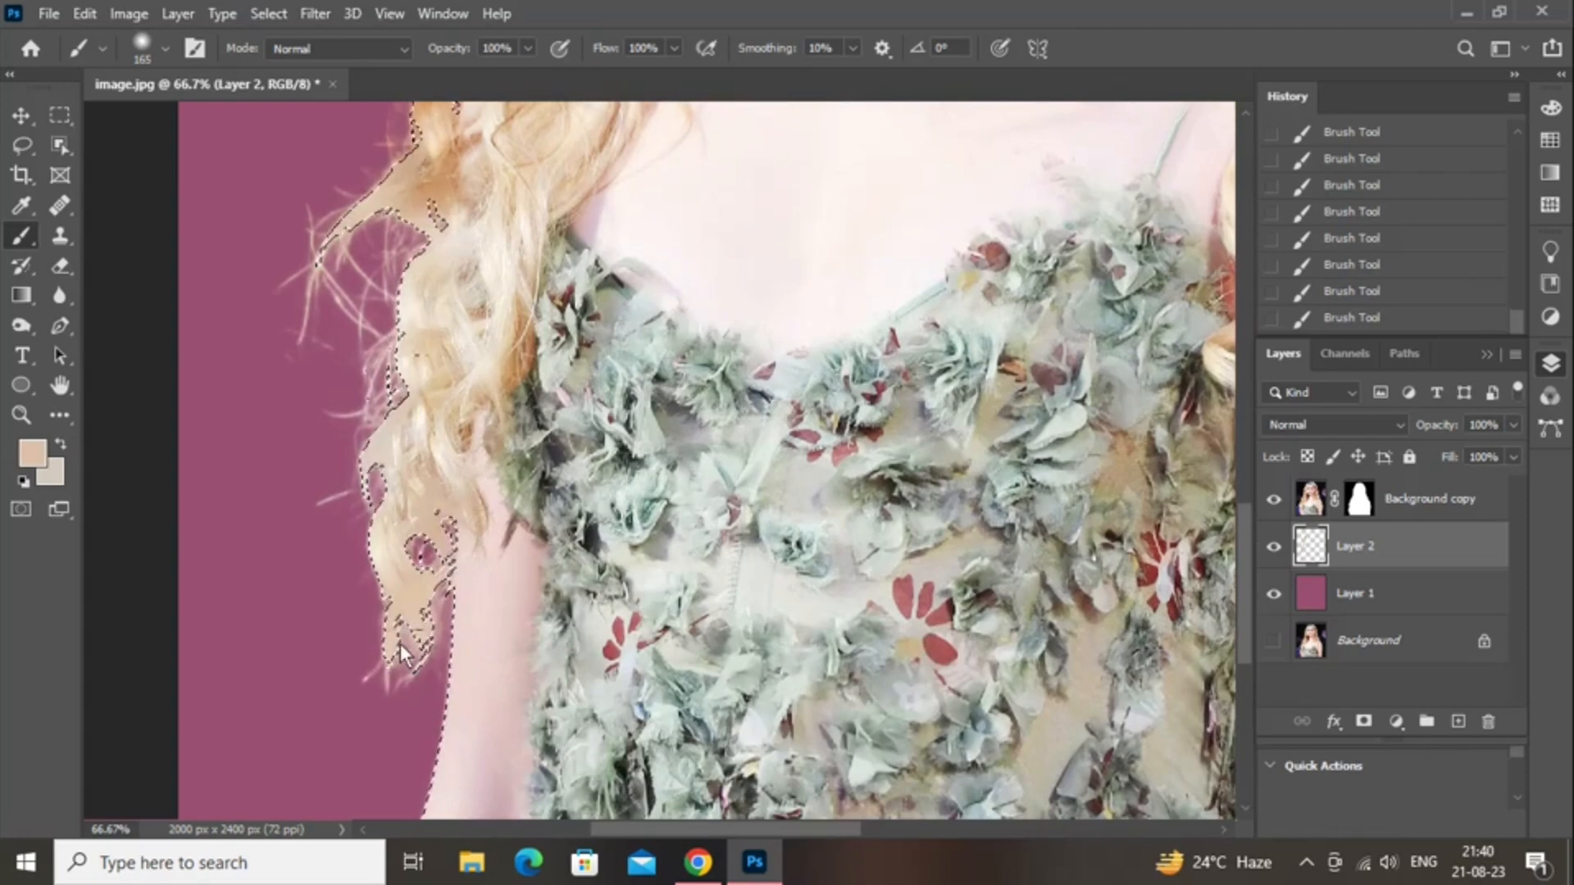
- Touch up the left hair edge from the curl tips back up to the neck with tones resampled from adjacent hair
scroll(412, 622, "up", 2)
left_click(336, 538, "alt")
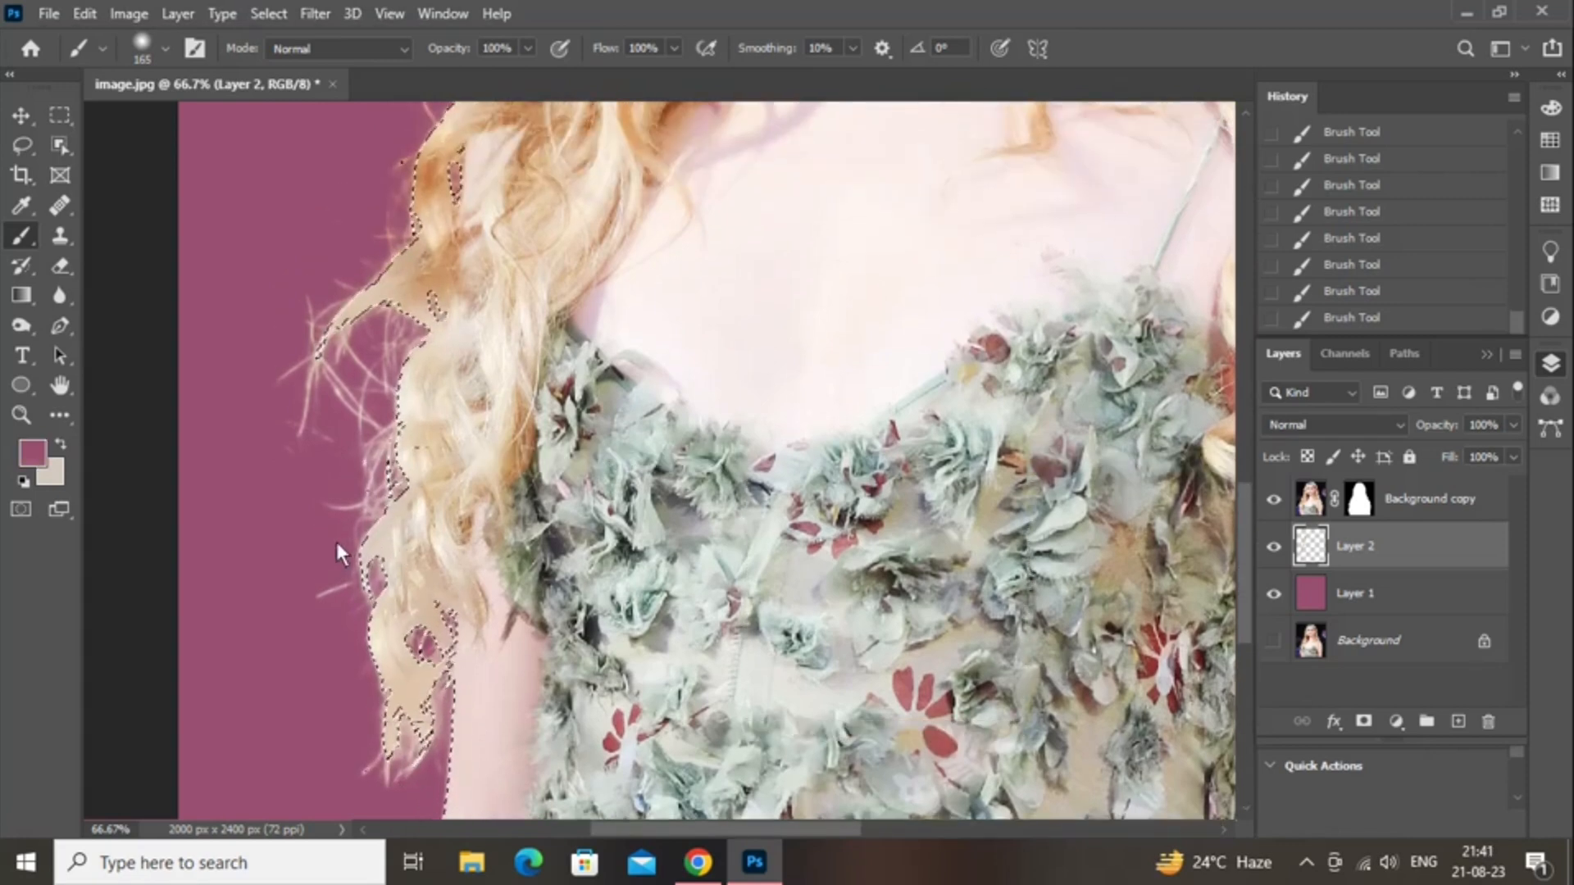
scroll(341, 559, "up", 3)
scroll(426, 418, "up", 2)
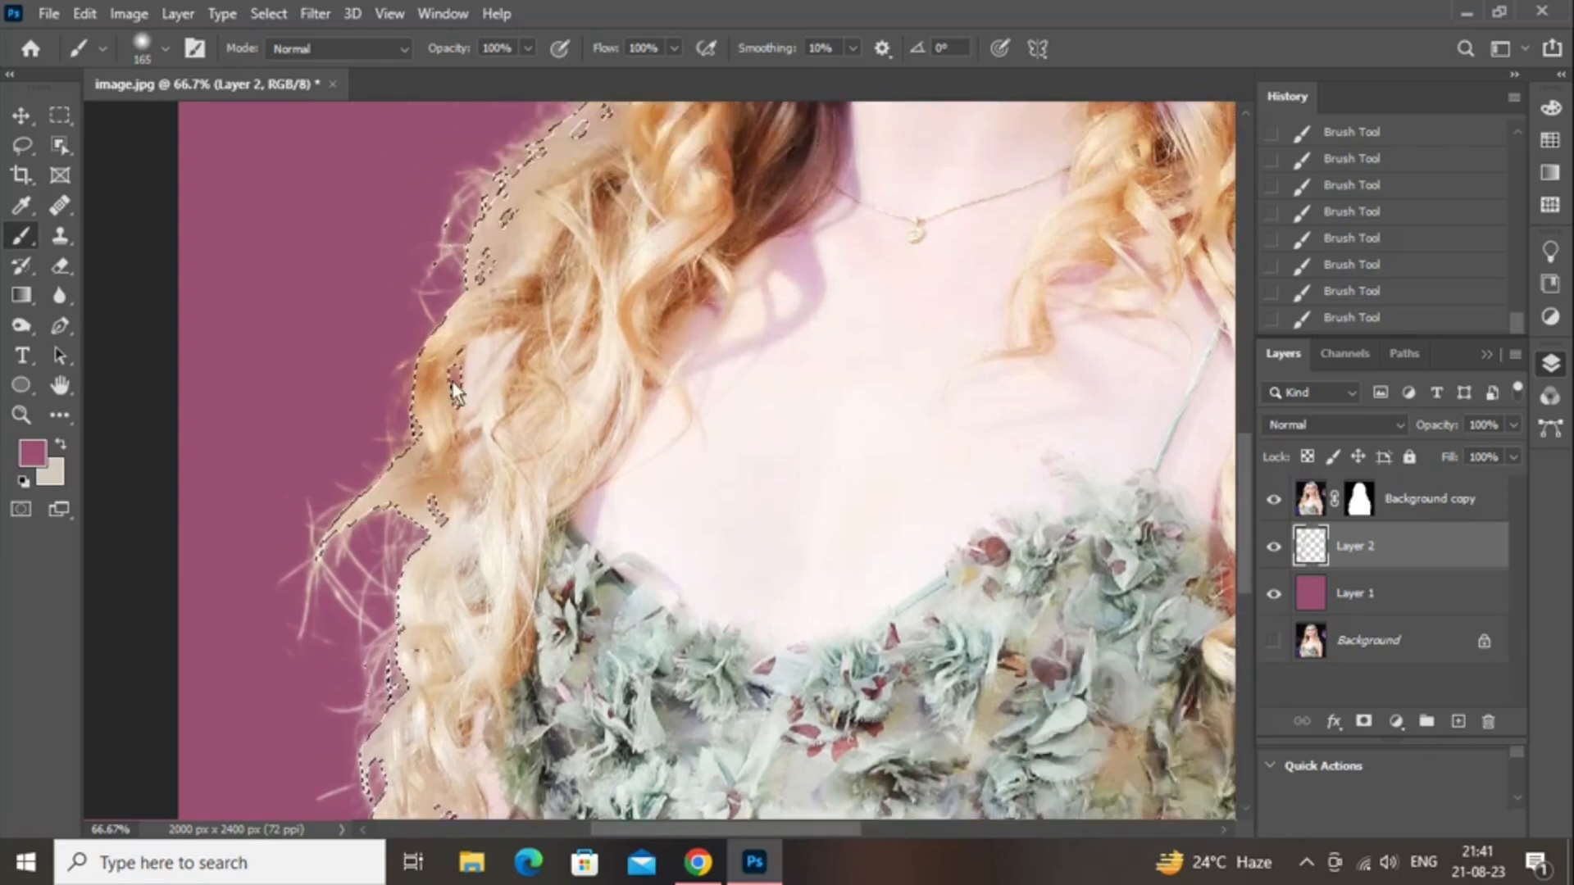
left_click(426, 399, "alt")
left_click(370, 480, "alt")
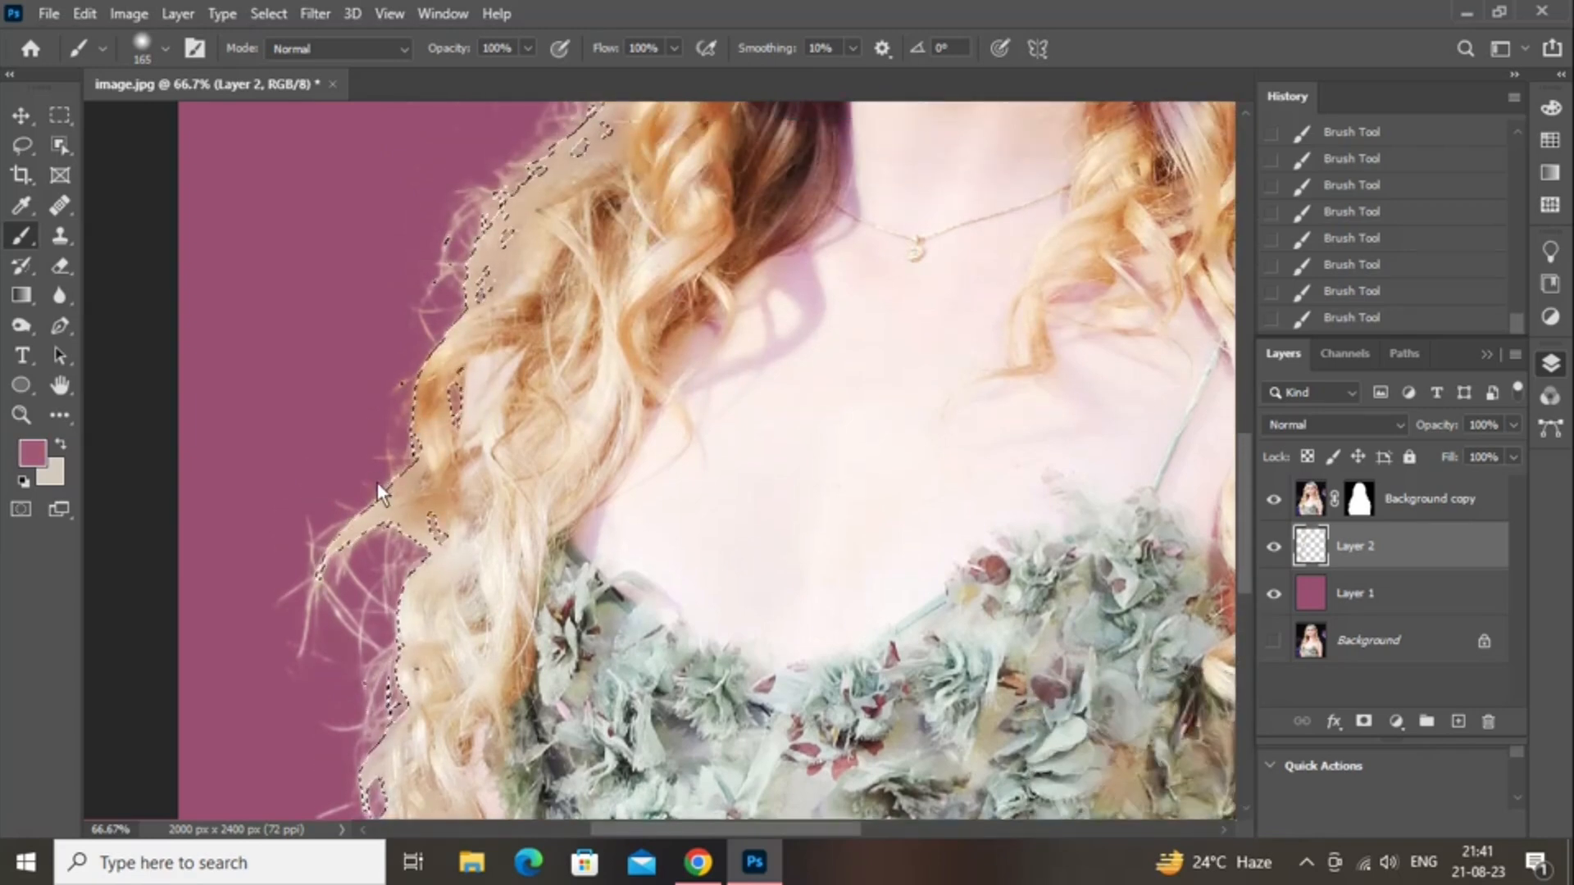
scroll(377, 482, "up", 2)
left_click(484, 347, "alt")
scroll(412, 394, "up", 4)
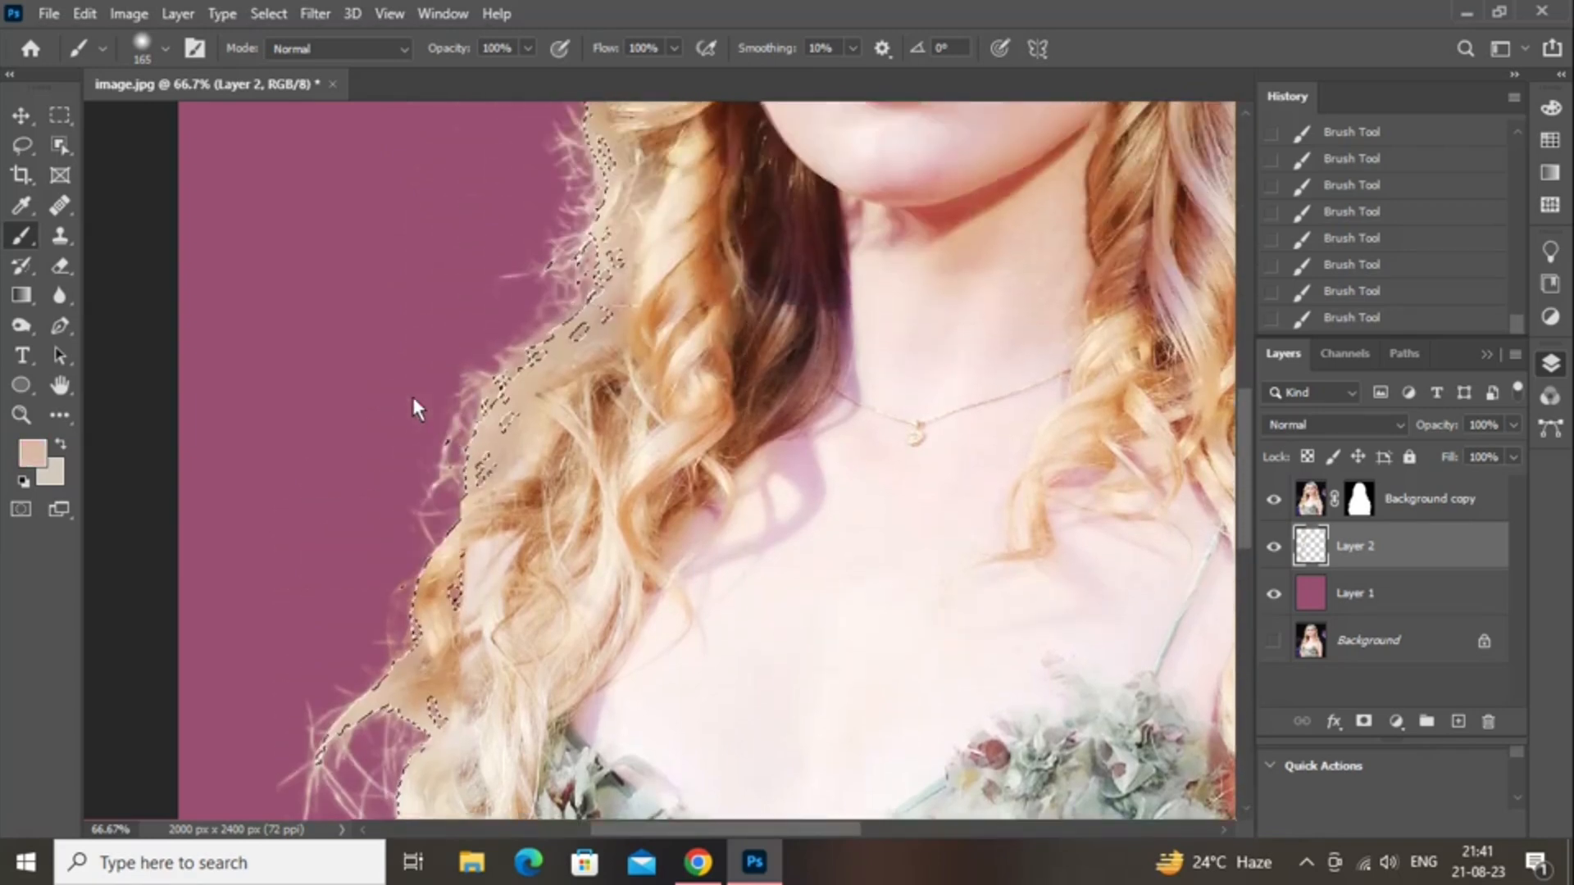
left_click(603, 341, "alt")
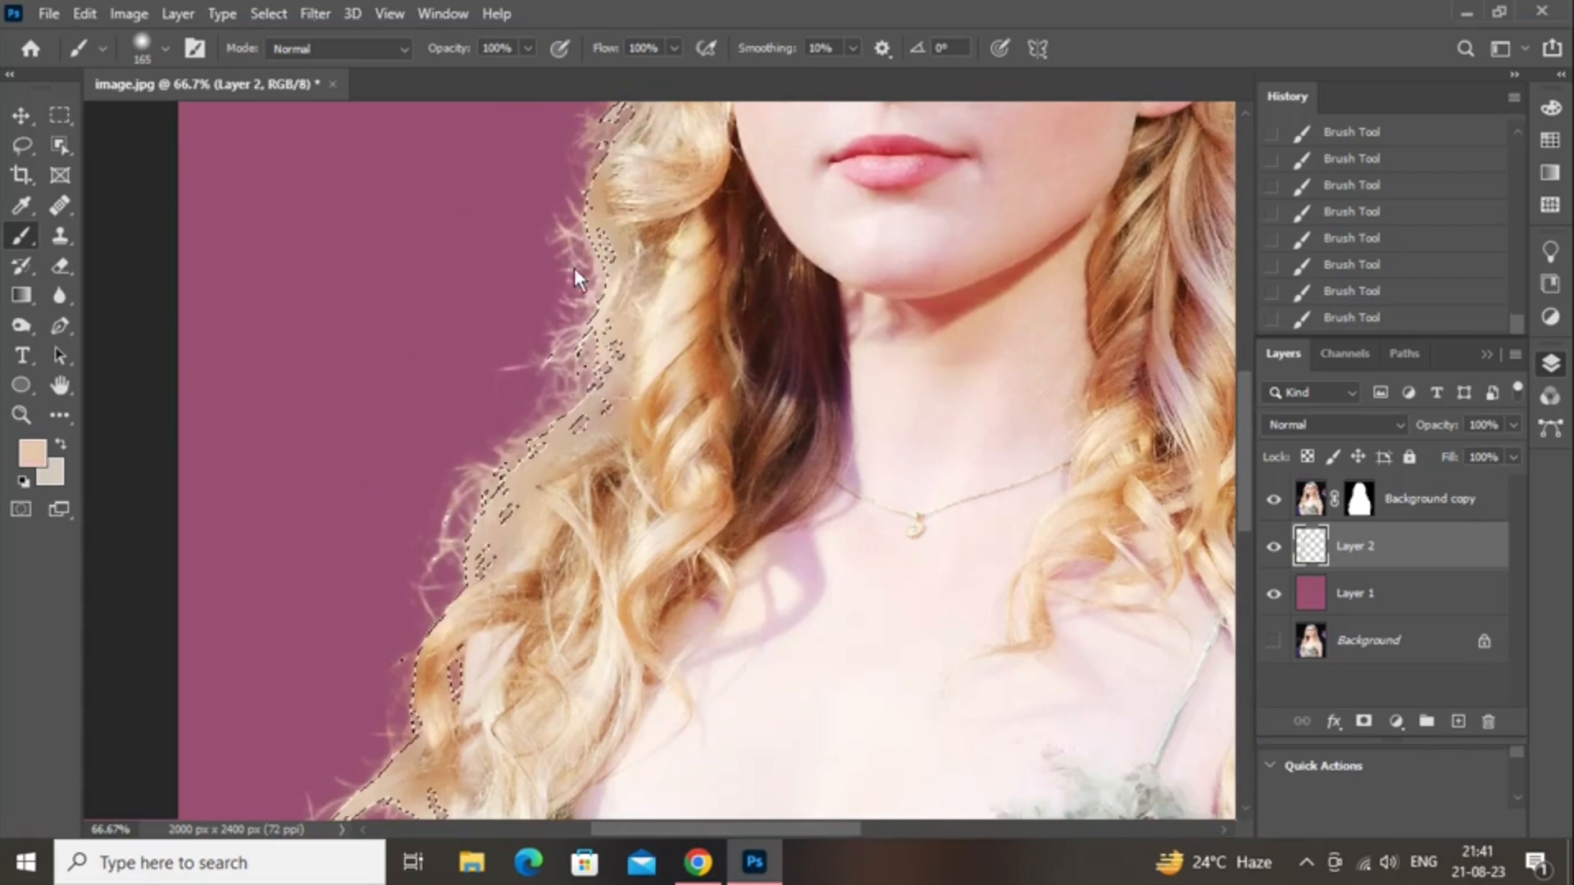
- Recolor the stray hairs left of the face and up to the temple with sampled pale blonde tones
scroll(509, 415, "up", 5)
left_click(636, 300, "alt")
scroll(537, 420, "up", 2)
scroll(538, 420, "up", 4)
left_click(705, 351, "alt")
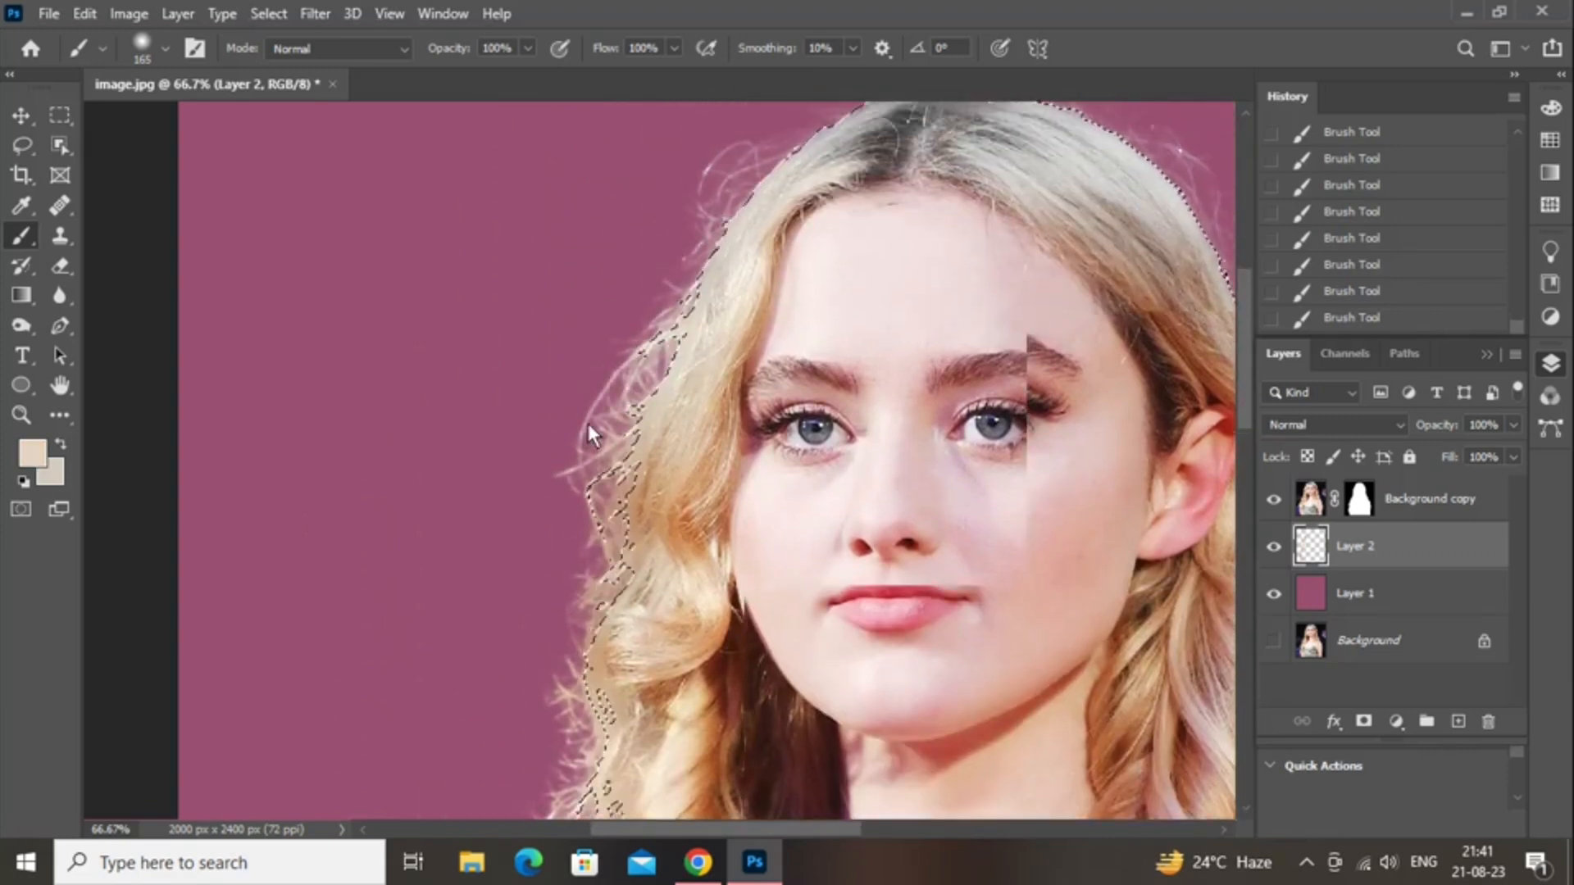
scroll(588, 423, "up", 2)
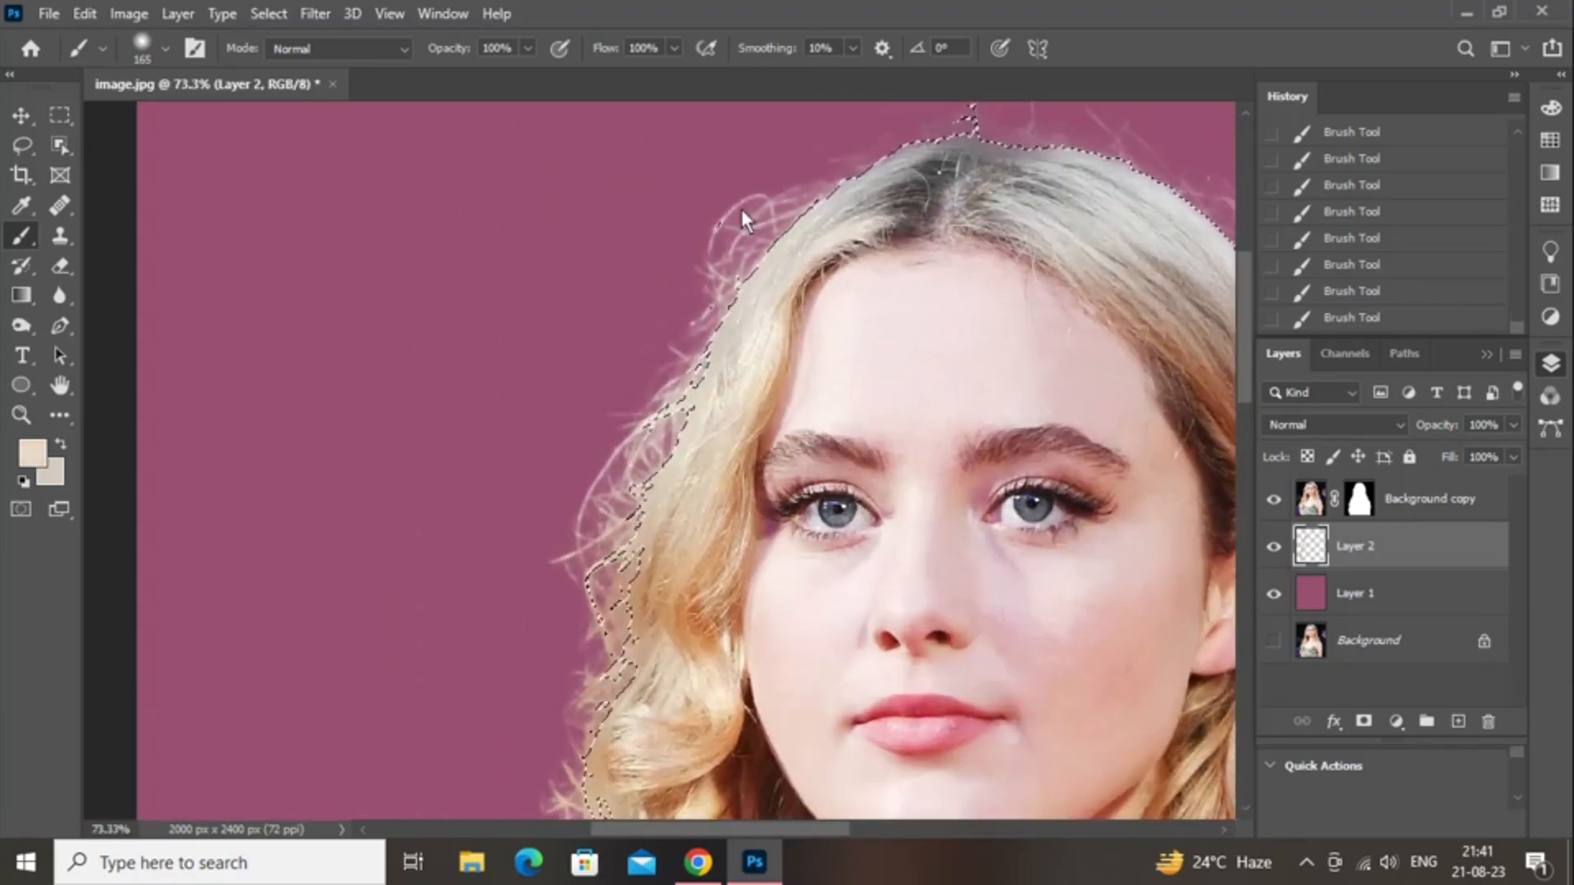
- Paint the flyaway hairs across the crown and down the head's upper right edge with sampled grey and light tones
left_click_drag(774, 828, 829, 828)
scroll(582, 563, "up", 2)
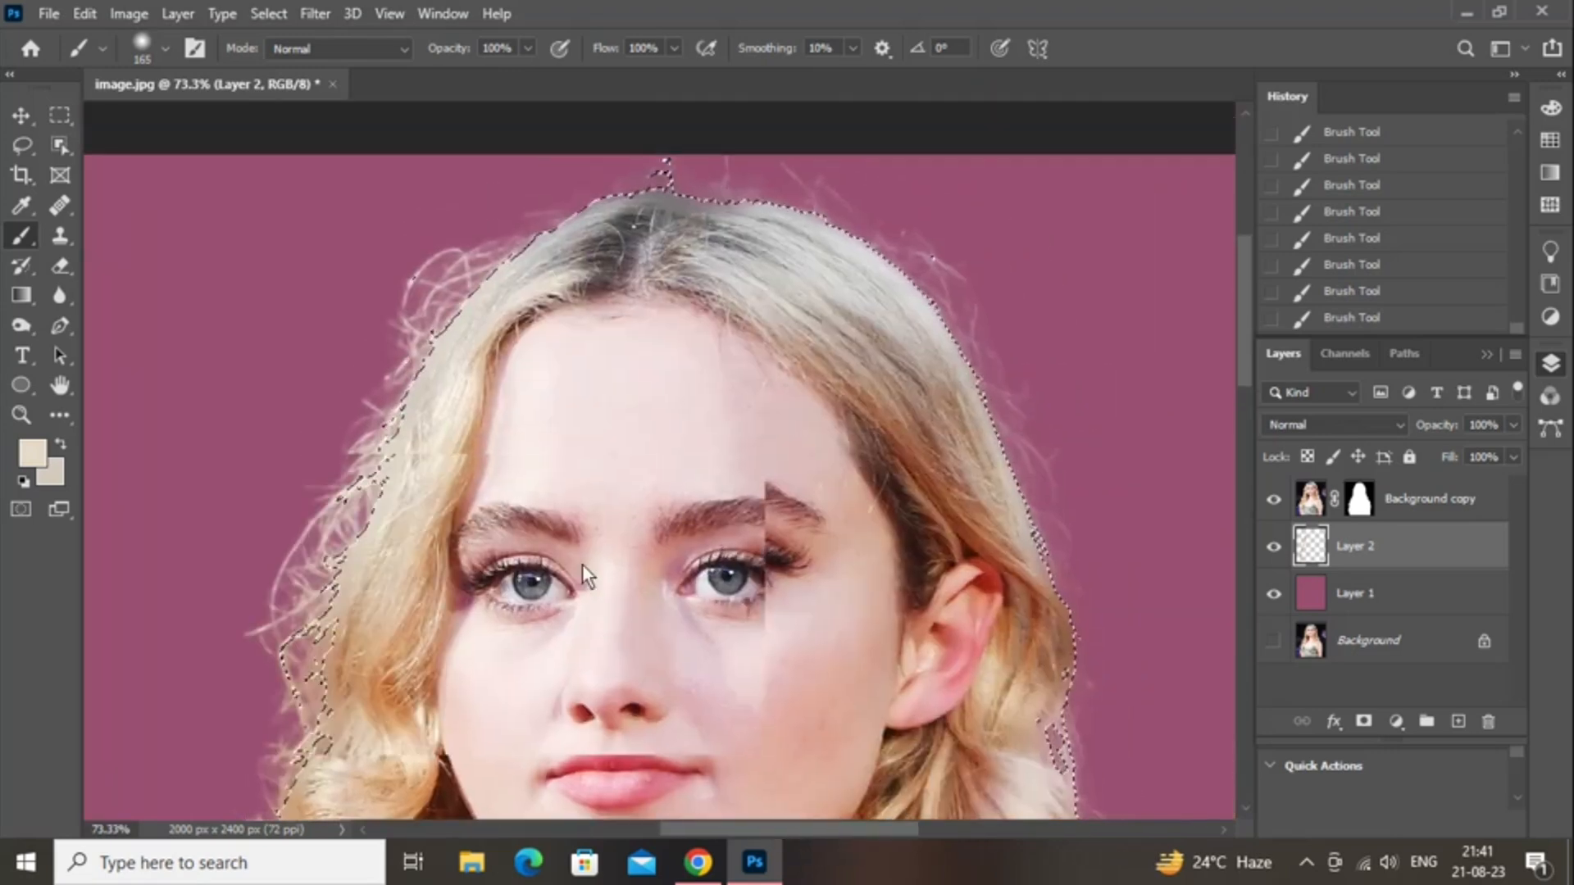
left_click(616, 262, "alt")
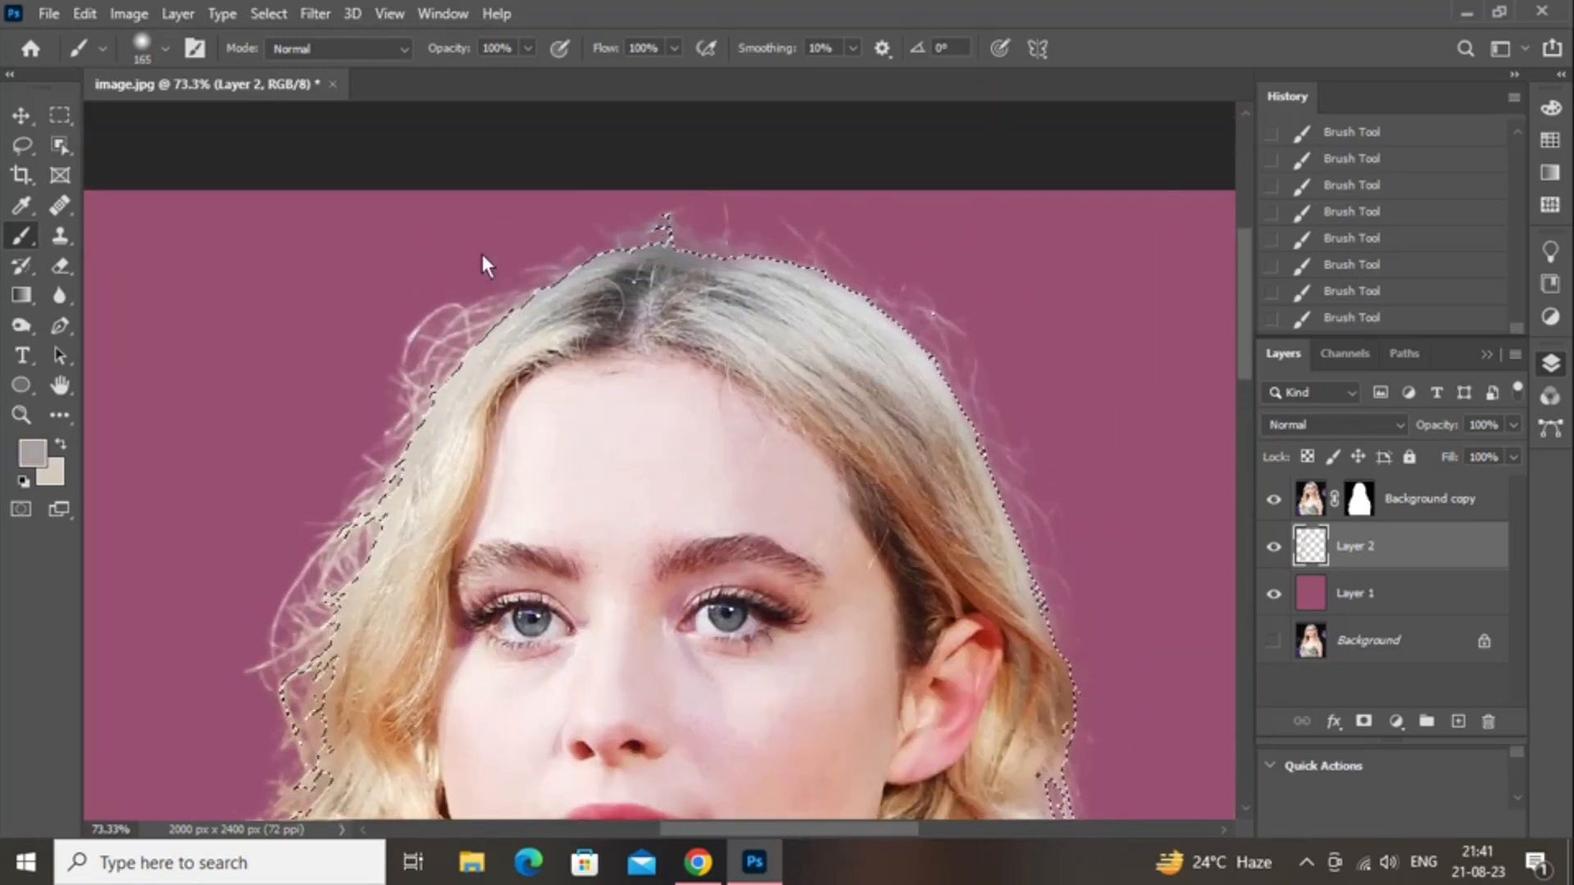
left_click(685, 256, "alt")
left_click(780, 269, "alt")
left_click_drag(820, 829, 885, 830)
mouse_move(551, 287)
left_mouse_down()
mouse_move(646, 364)
mouse_move(618, 362)
mouse_move(634, 349)
mouse_move(766, 556)
mouse_move(728, 542)
left_mouse_up()
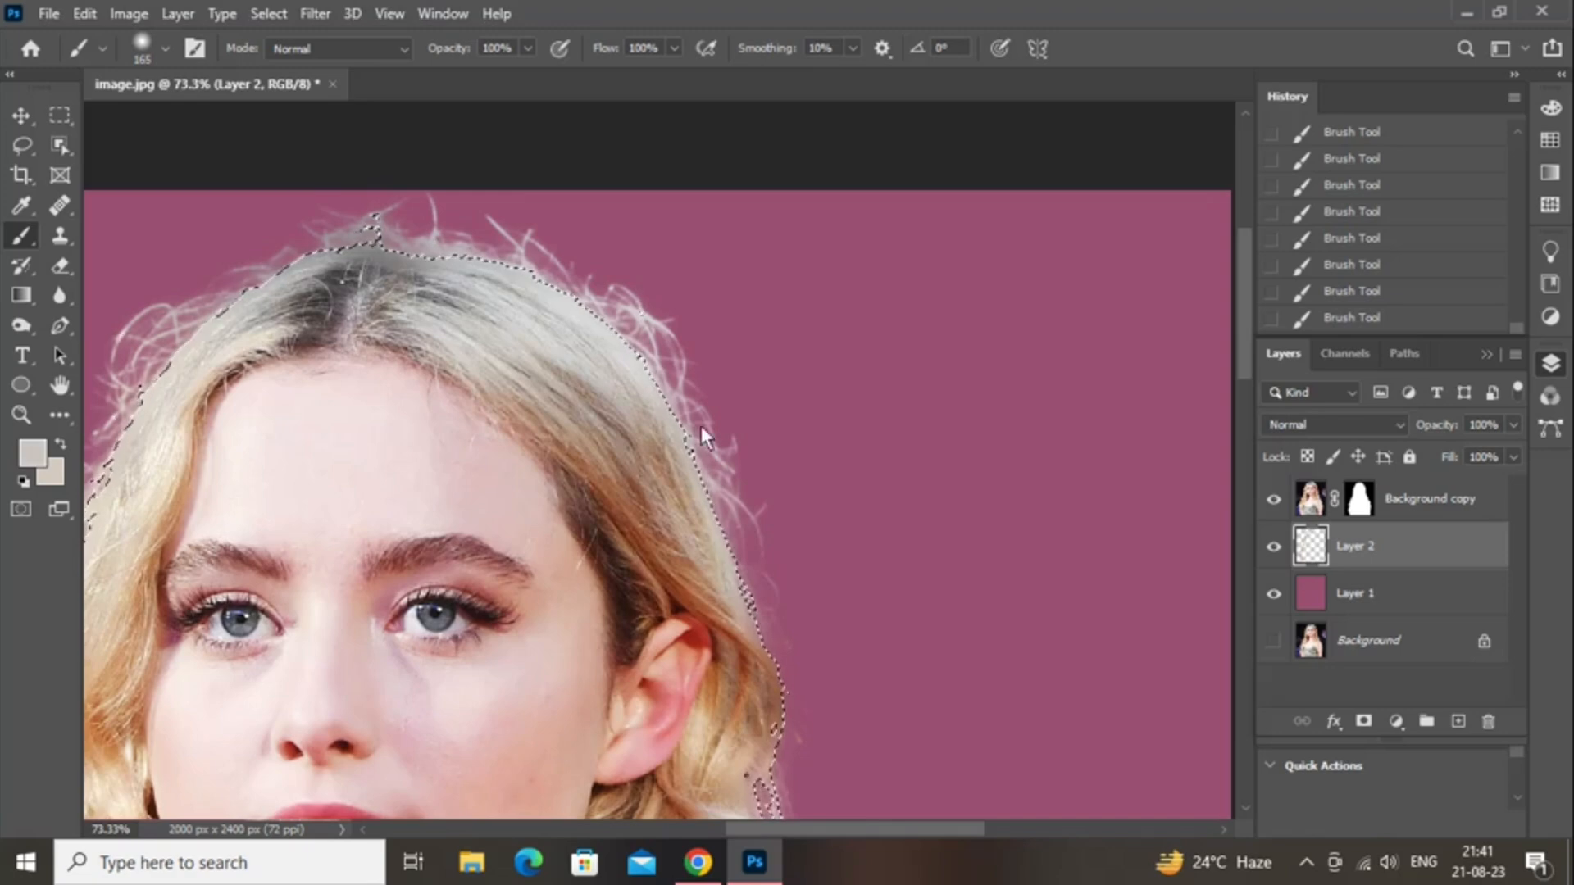
- Brush sampled brown and blonde tones along the right hair edge from the temple down past the ear
scroll(789, 608, "down", 3)
left_click(746, 525, "alt")
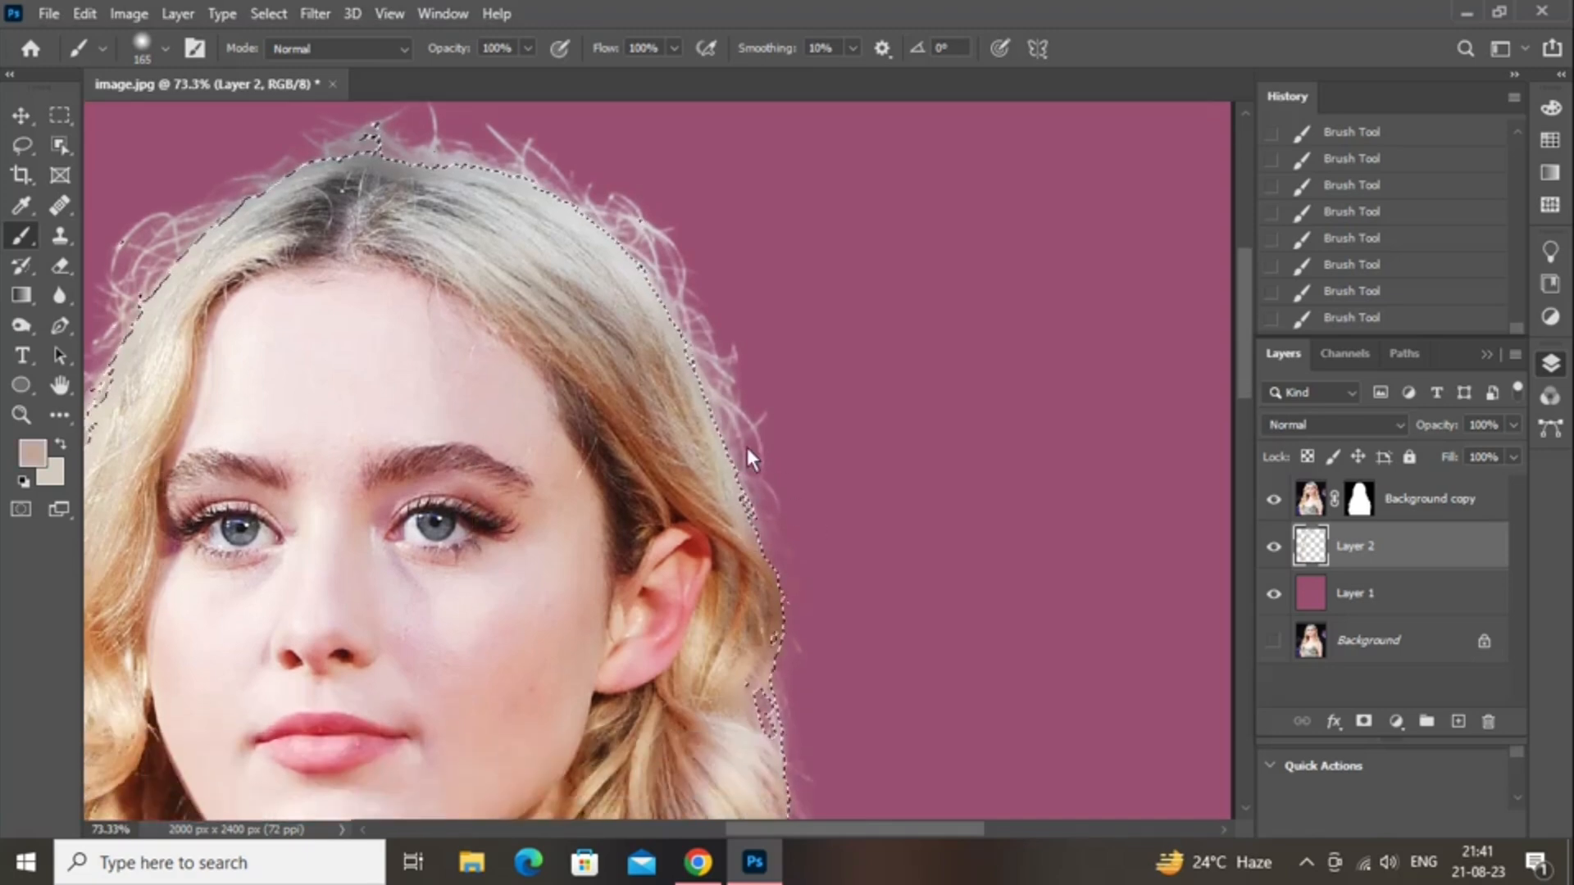
scroll(762, 524, "down", 3)
left_click(769, 485, "alt")
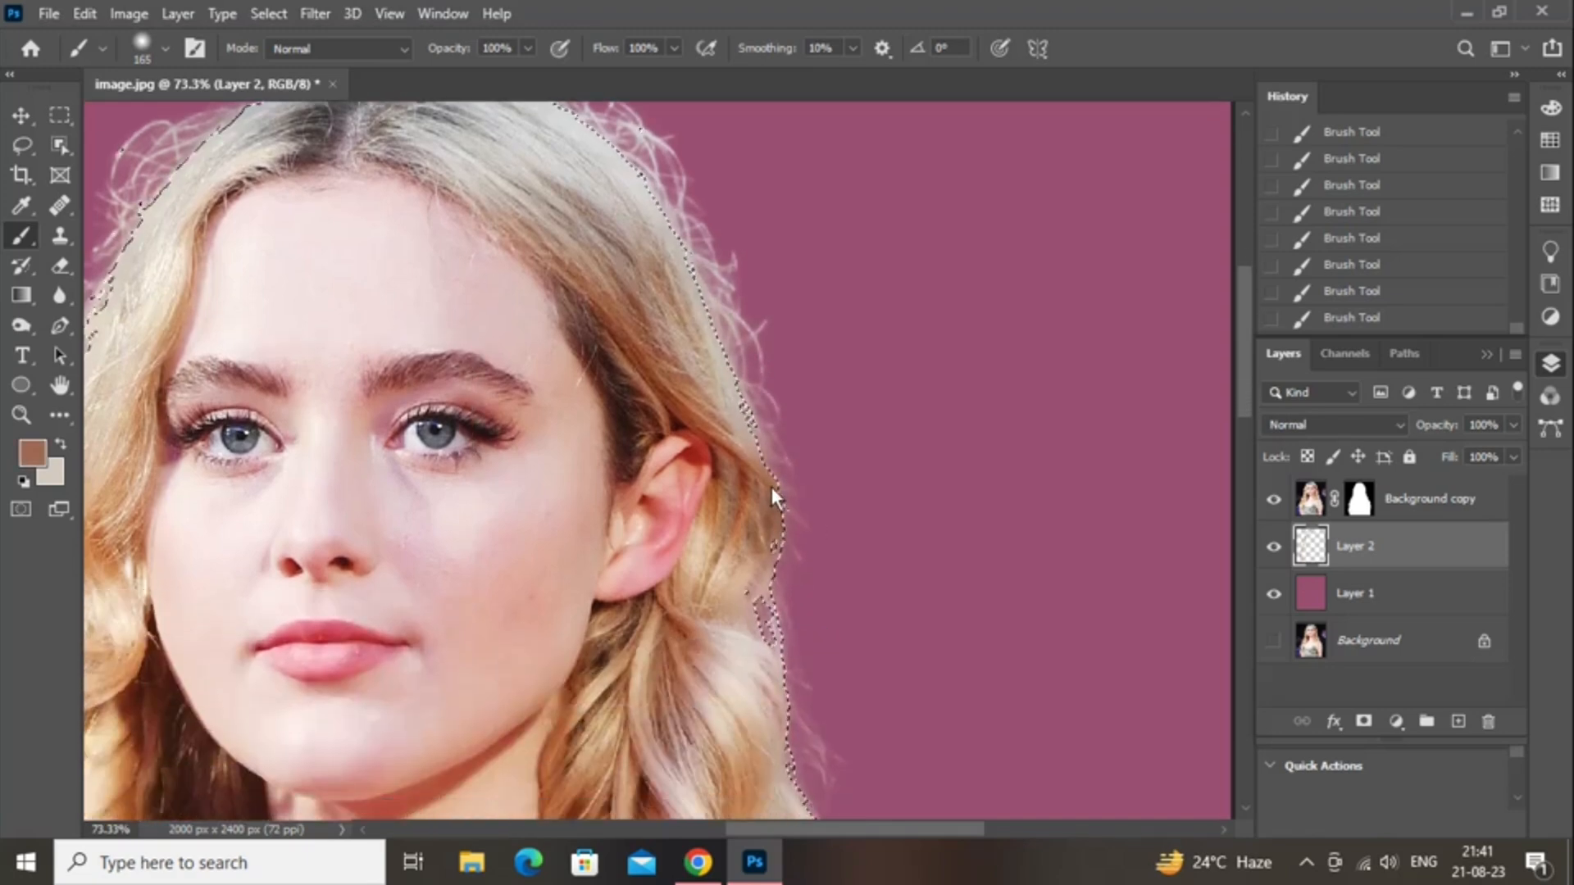
scroll(799, 549, "down", 3)
left_click(778, 515, "alt")
scroll(799, 586, "down", 2)
left_click(777, 557, "alt")
- Paint the right hair edge below the ear down to the shoulder with sampled light hair tones
scroll(819, 648, "down", 1)
scroll(812, 623, "down", 3)
left_click(784, 572, "alt")
scroll(856, 668, "down", 3)
scroll(868, 700, "down", 2)
left_click(834, 518, "alt")
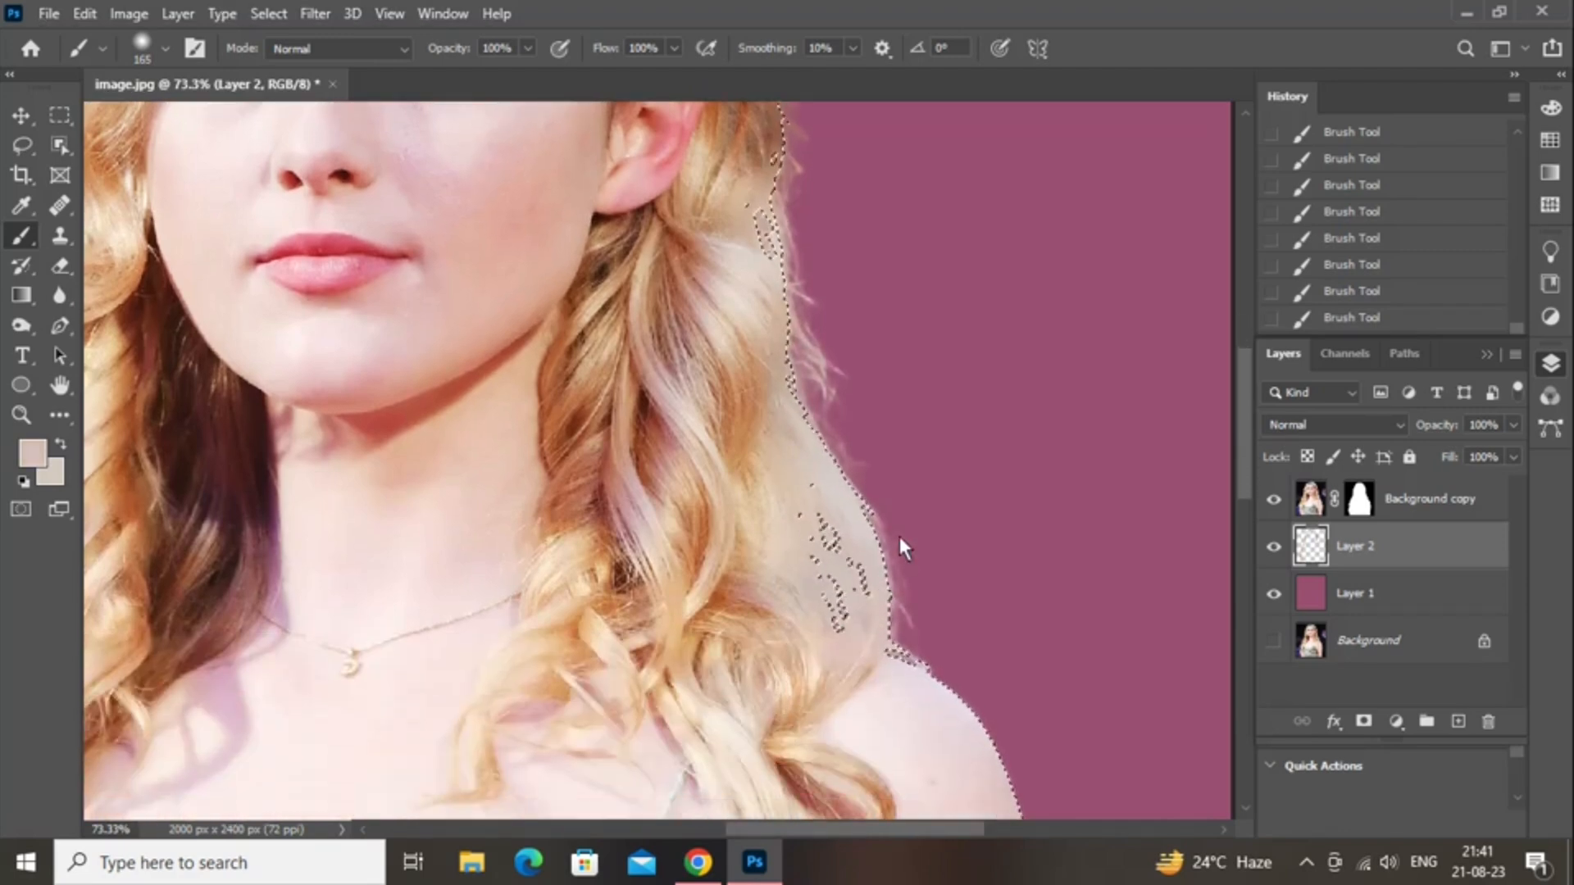
scroll(925, 631, "down", 2)
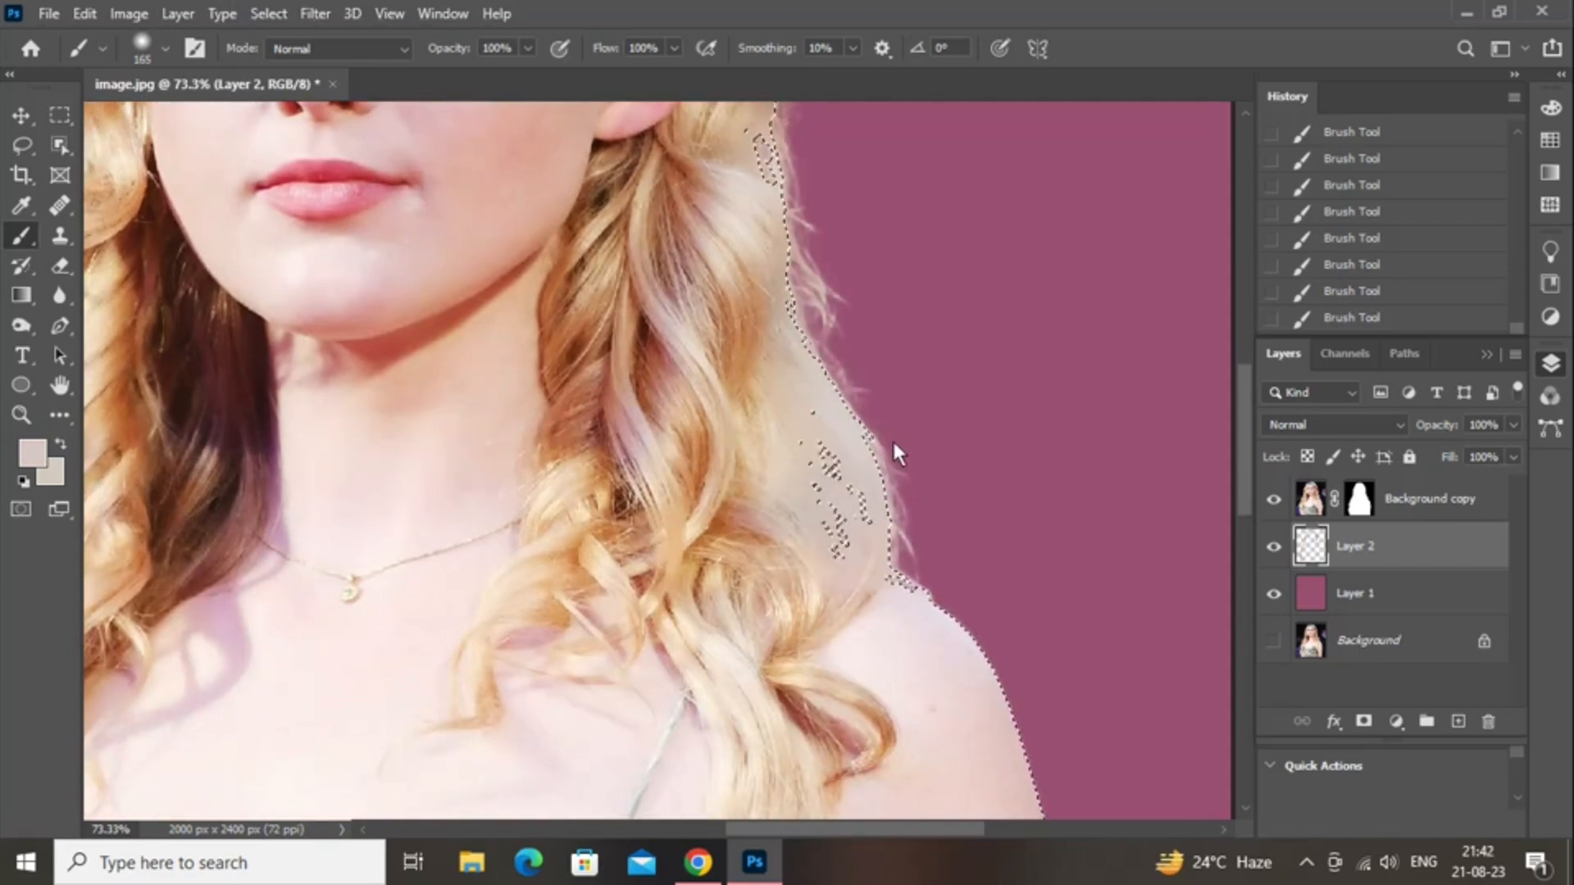
- Deselect the cutout selection and add a layer mask to the painted hair layer, Layer 2
key("ctrl+minus")
key("ctrl+minus")
key("ctrl+minus")
key("ctrl+minus")
key("ctrl+d")
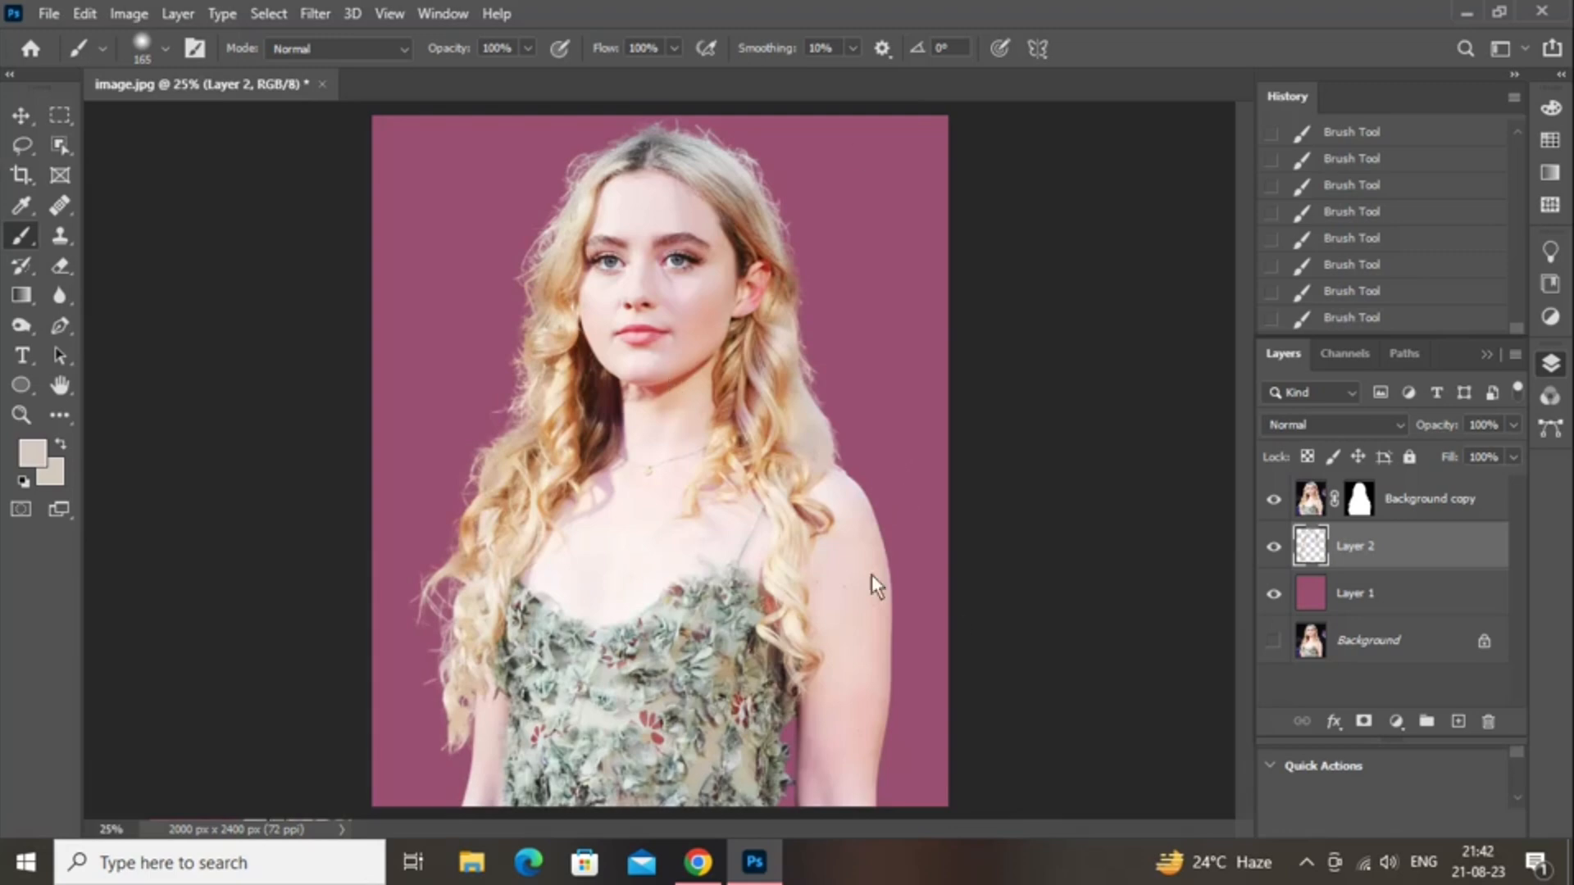
left_click(1363, 721)
- Paint black on Layer 2's mask just outside the hair at the right side and top of the head to hide spilled color
key("ctrl+plus")
key("ctrl+plus")
key("ctrl+plus")
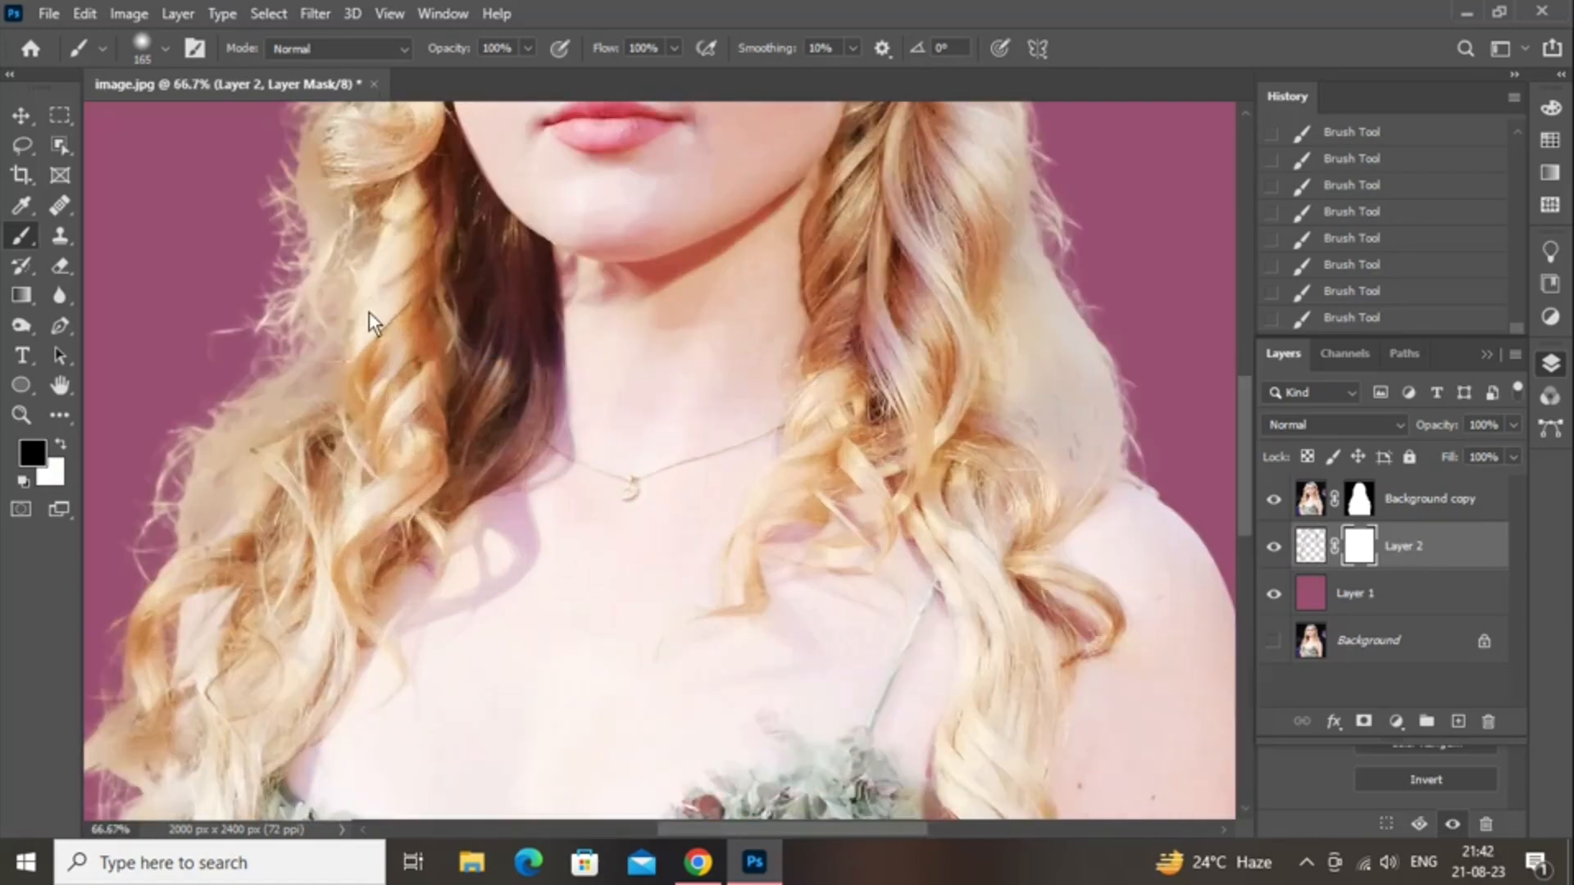
scroll(369, 323, "up", 5)
scroll(1041, 615, "up", 3)
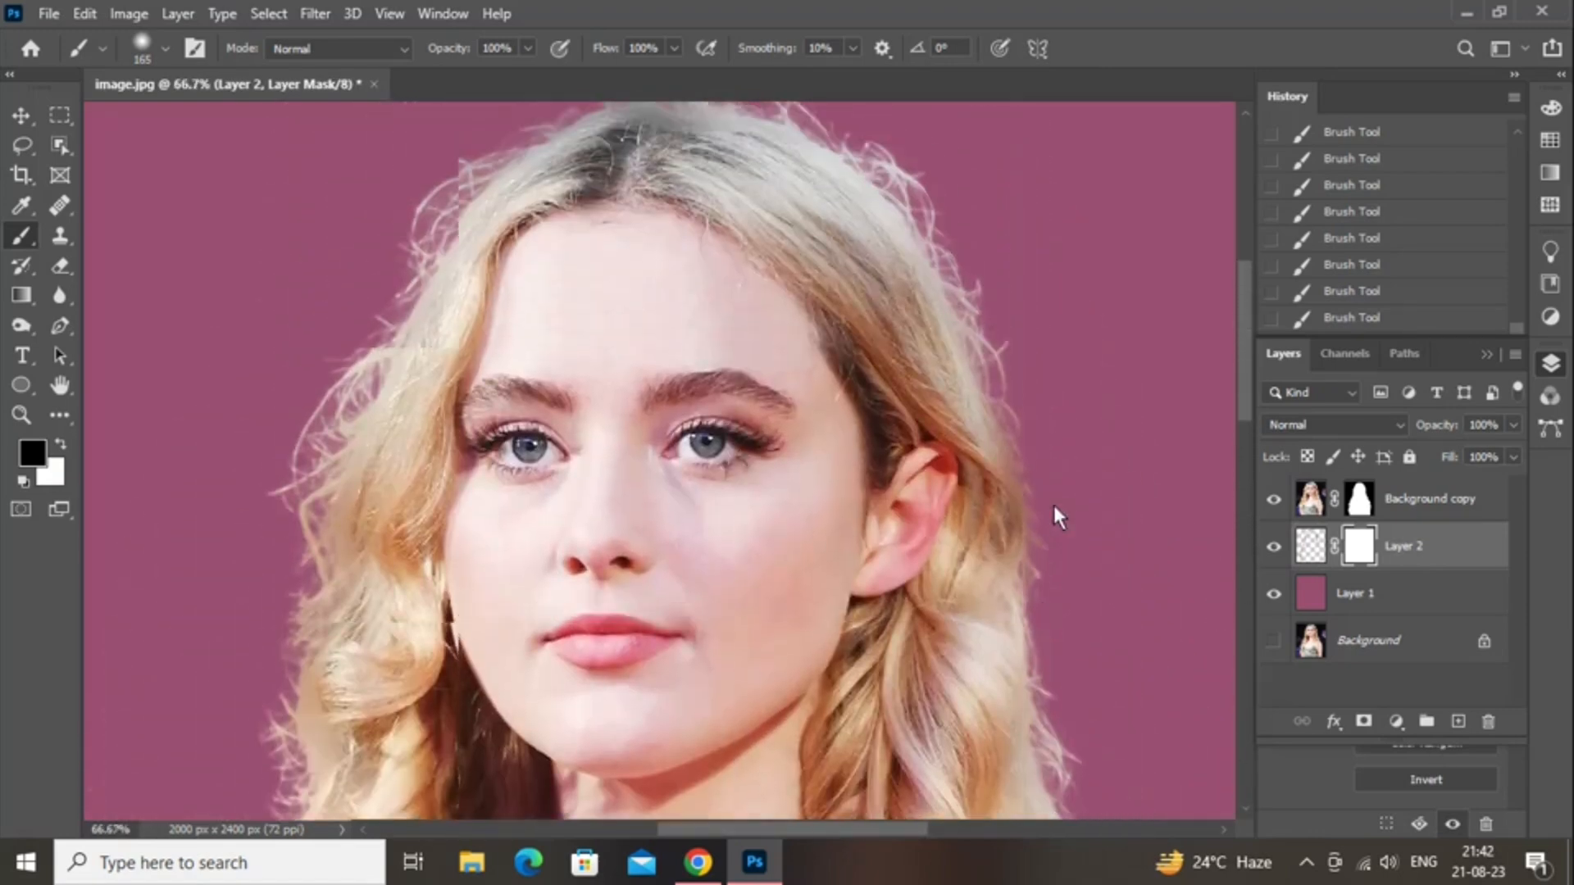
key("ctrl+d")
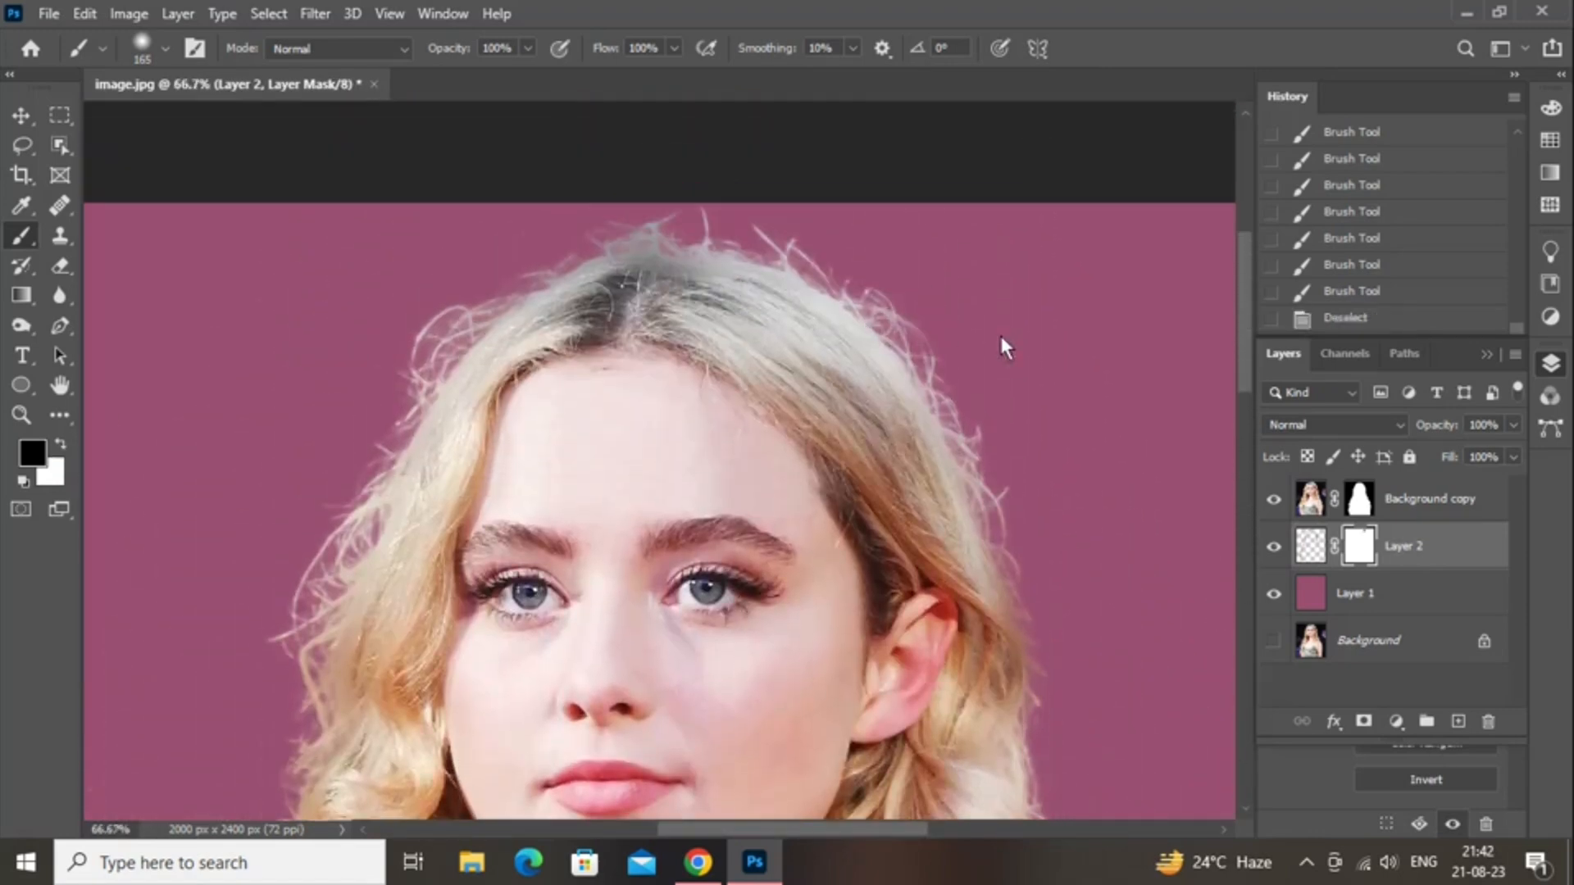
left_click(1069, 520)
scroll(820, 368, "up", 1)
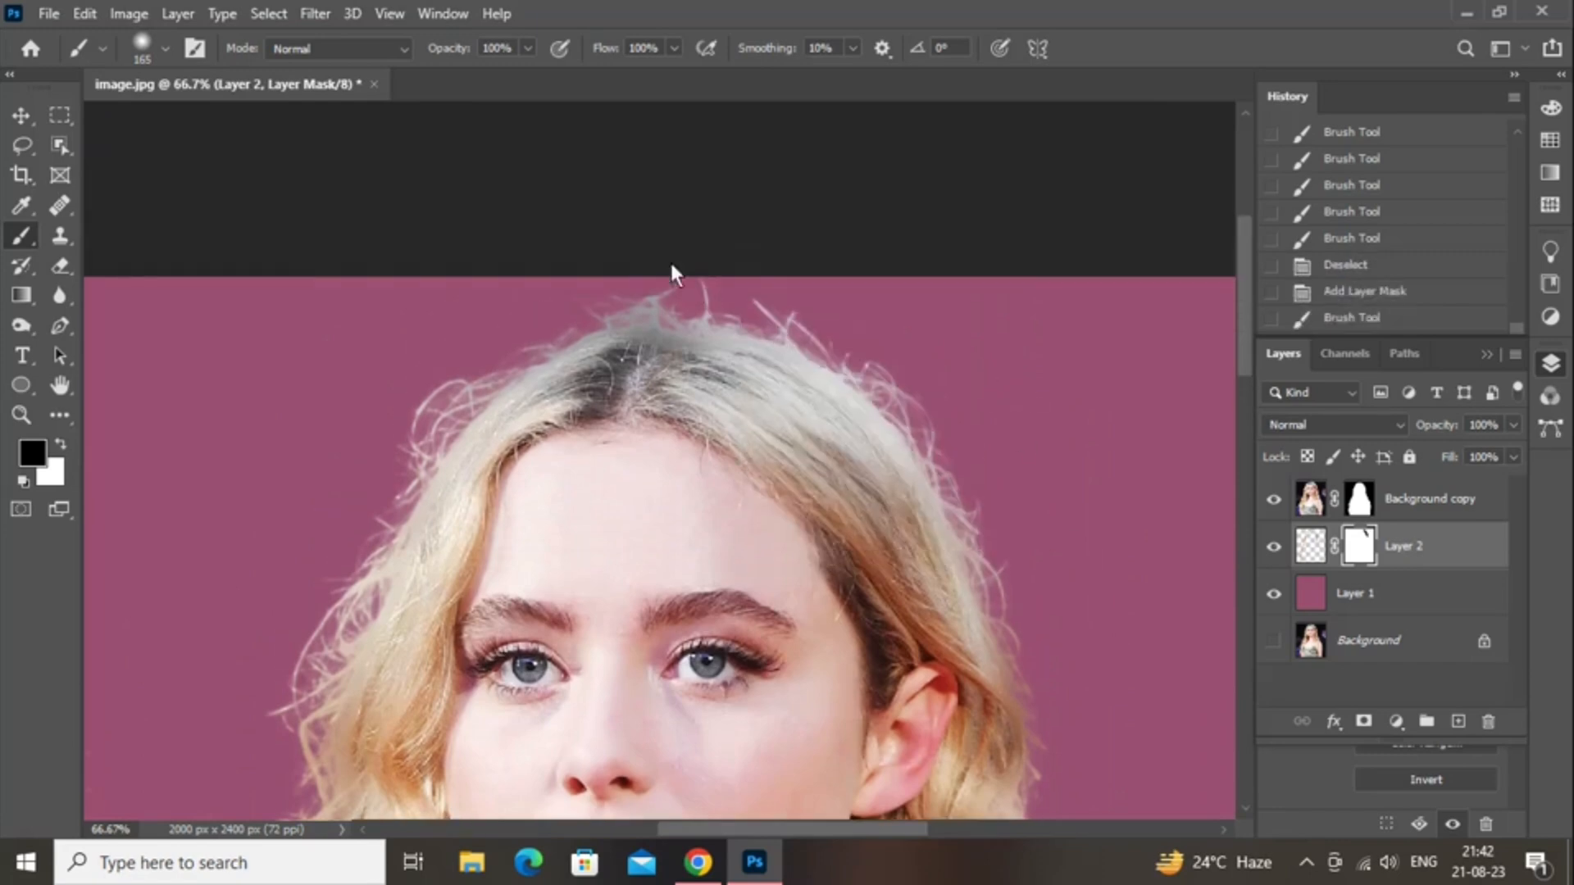
left_click(789, 274)
left_click(853, 323)
- Mask out the spilled hair color on Layer 2 along the left side of the head, from the crown down to the neck
left_click_drag(420, 336, 377, 369)
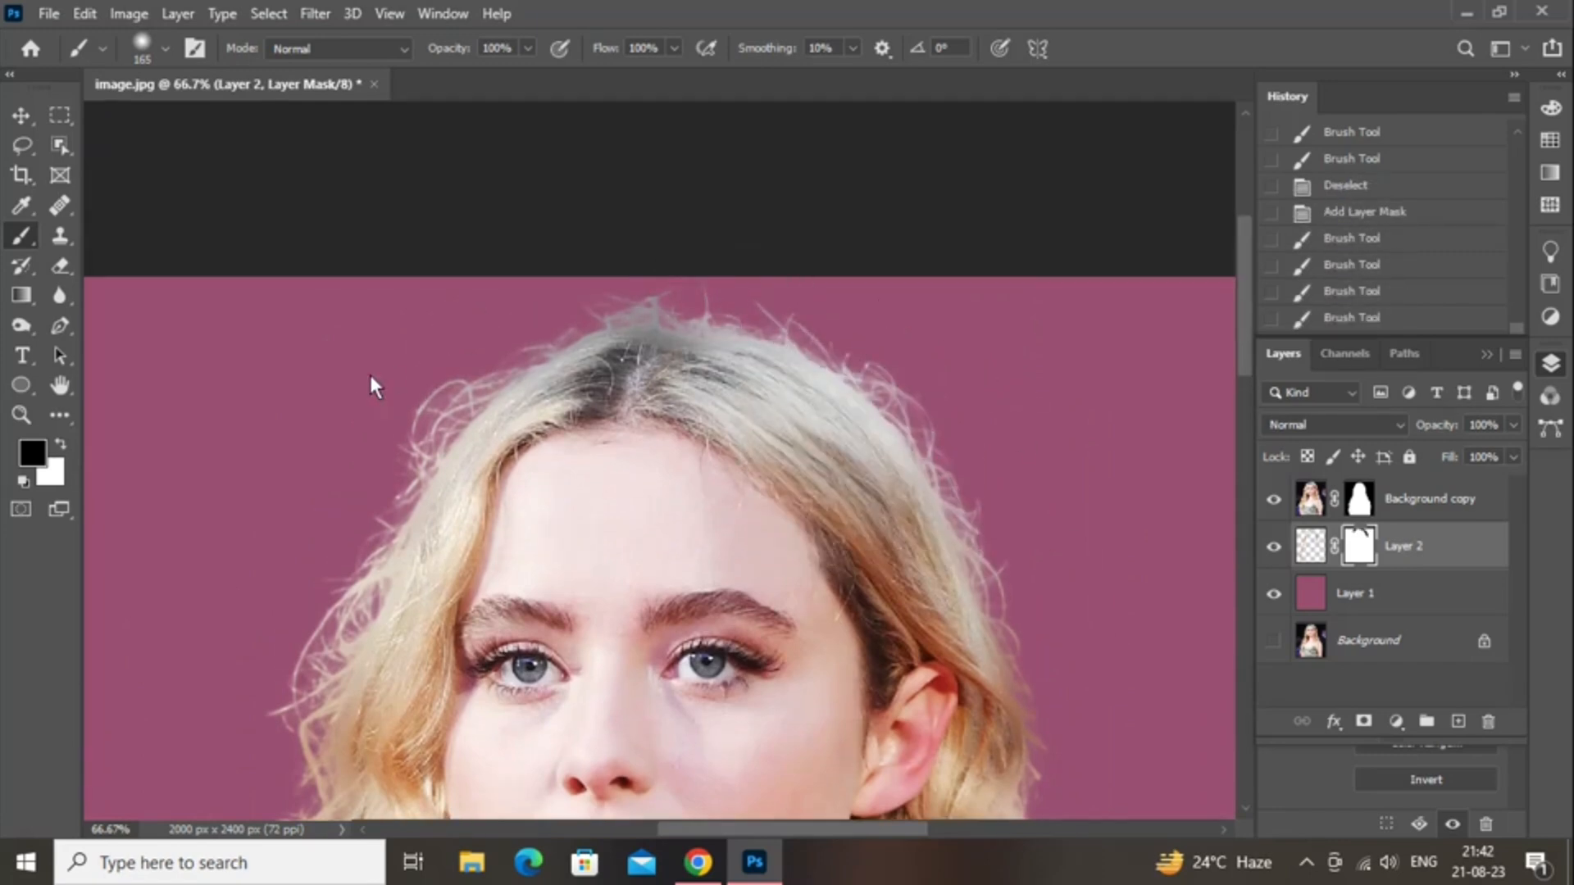
left_click(353, 397)
scroll(307, 465, "down", 2)
mouse_move(285, 537)
left_mouse_down()
mouse_move(267, 630)
mouse_move(238, 633)
mouse_move(226, 719)
left_mouse_up()
scroll(267, 632, "down", 1)
scroll(267, 631, "down", 1)
scroll(235, 615, "down", 2)
scroll(218, 742, "down", 3)
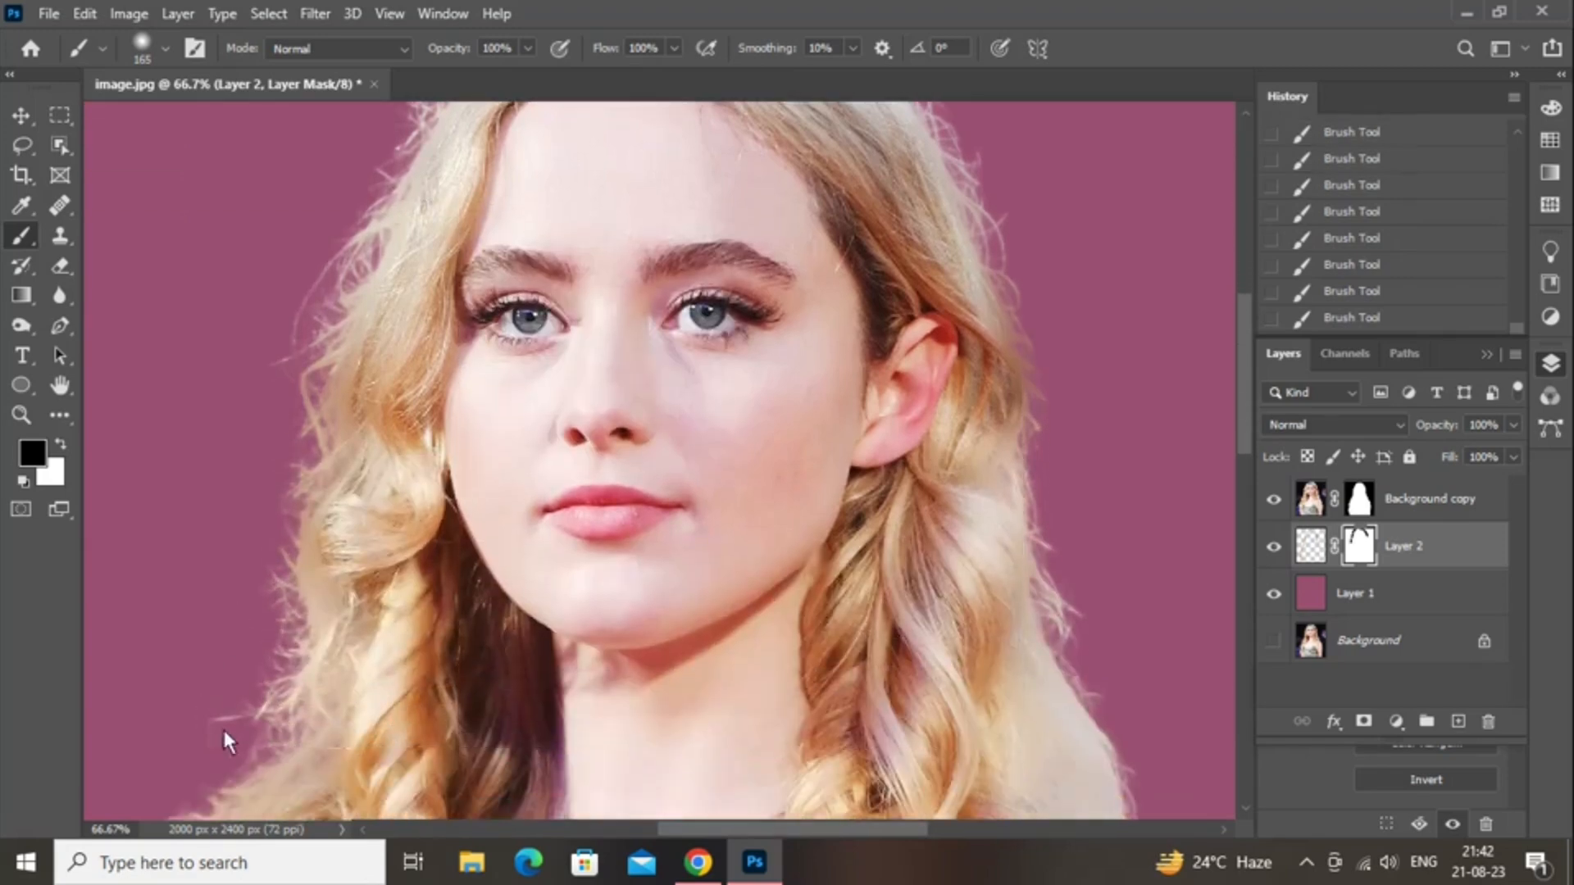
scroll(1172, 599, "down", 4)
scroll(139, 602, "down", 2)
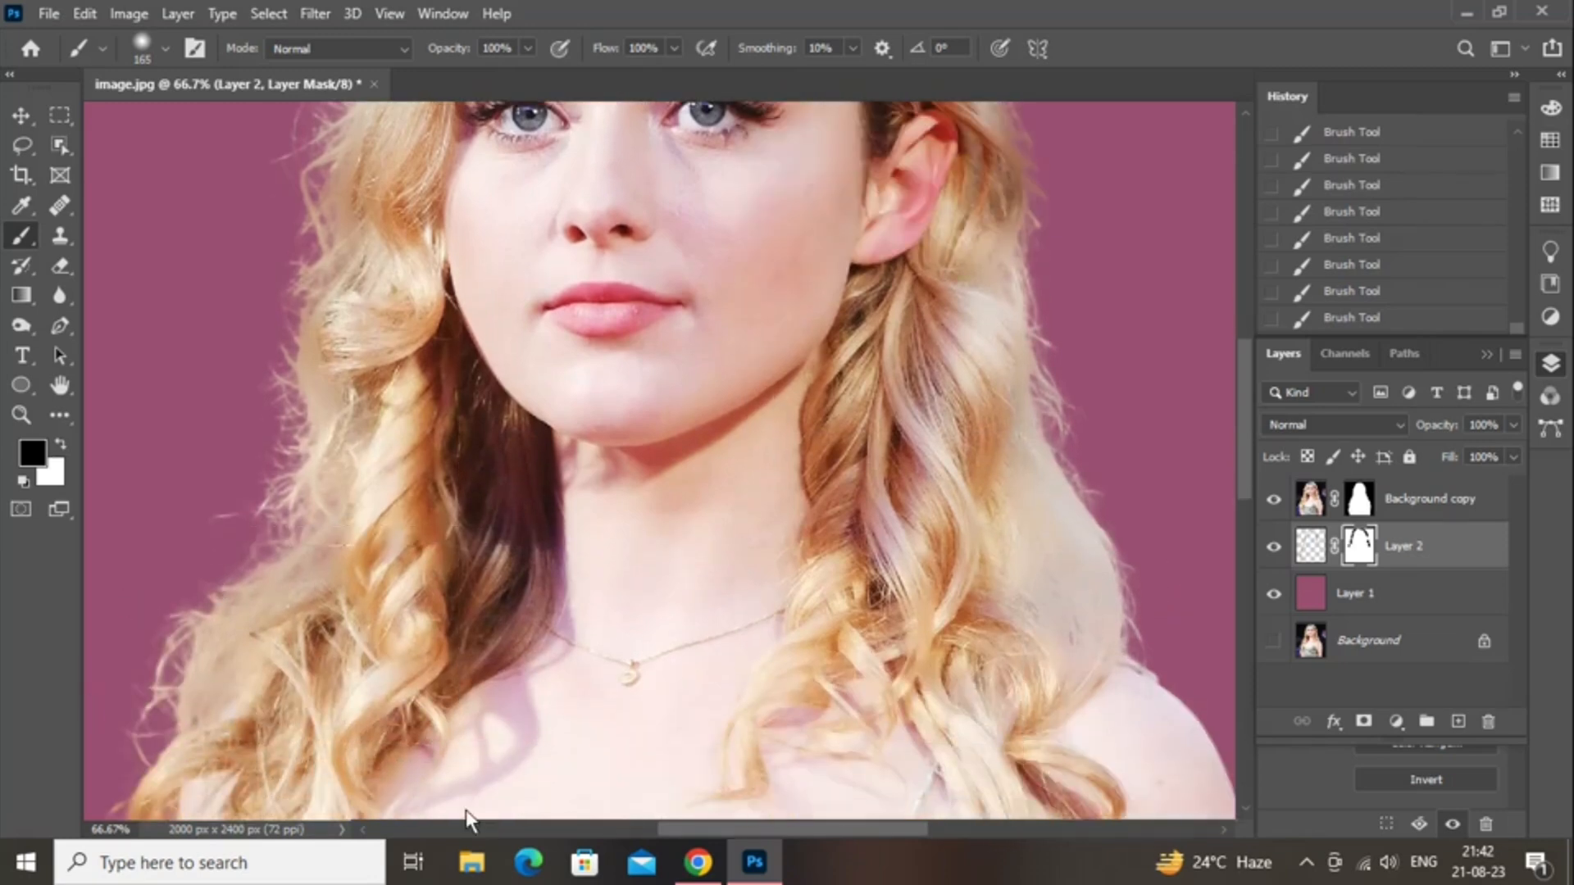
- Mask out the spilled hair color on Layer 2 along the left hair edge, from the shoulder down to the lowest curls
left_click_drag(687, 828, 588, 826)
scroll(595, 672, "down", 10)
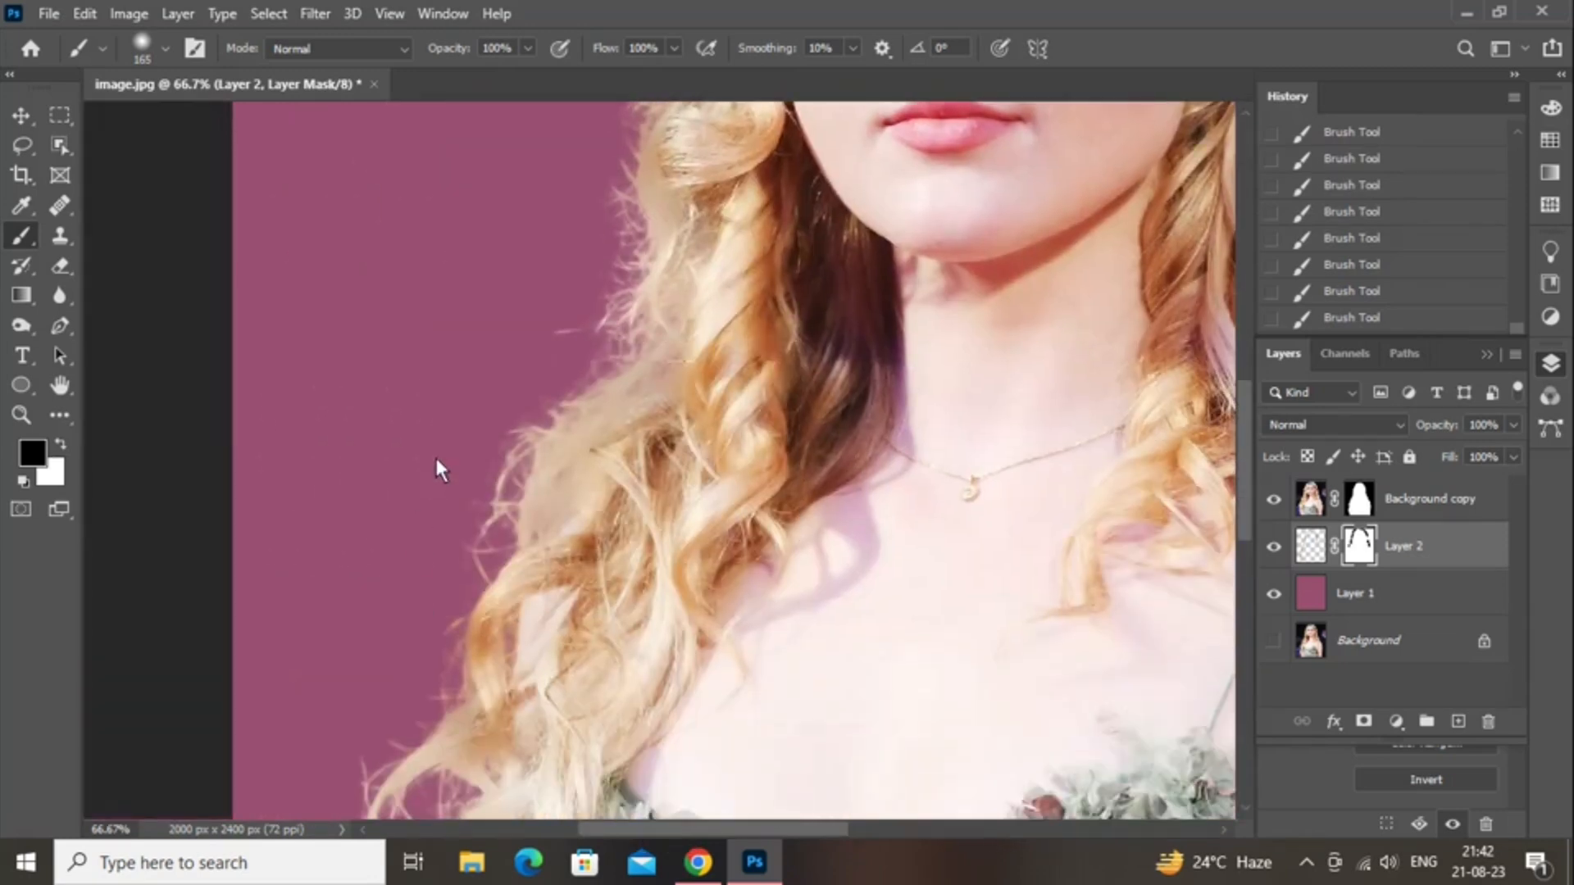
scroll(363, 681, "down", 4)
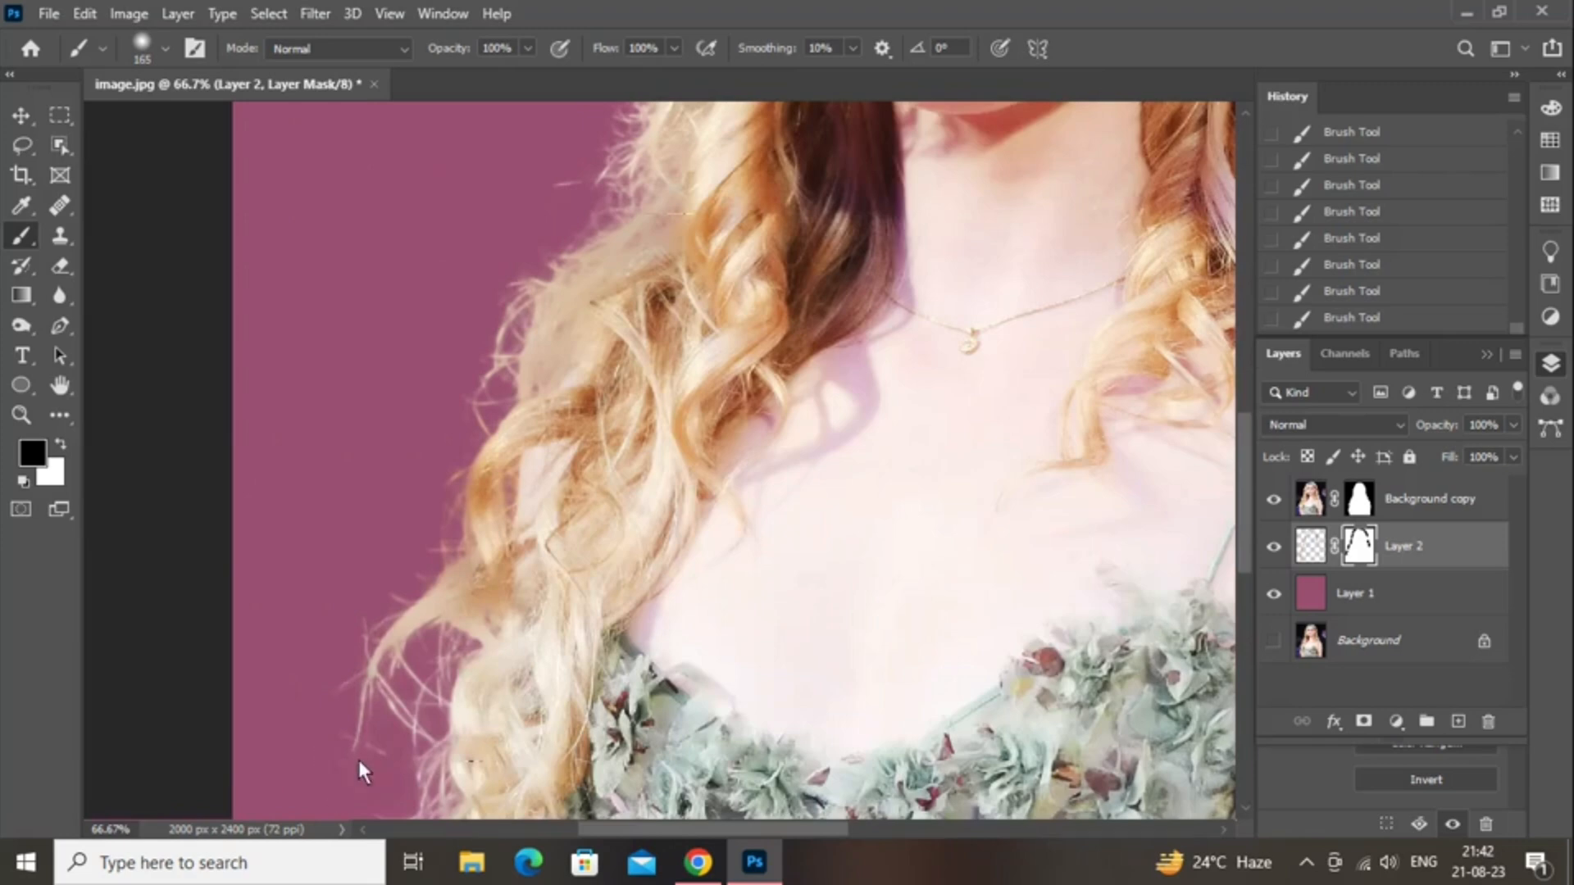
scroll(377, 717, "down", 8)
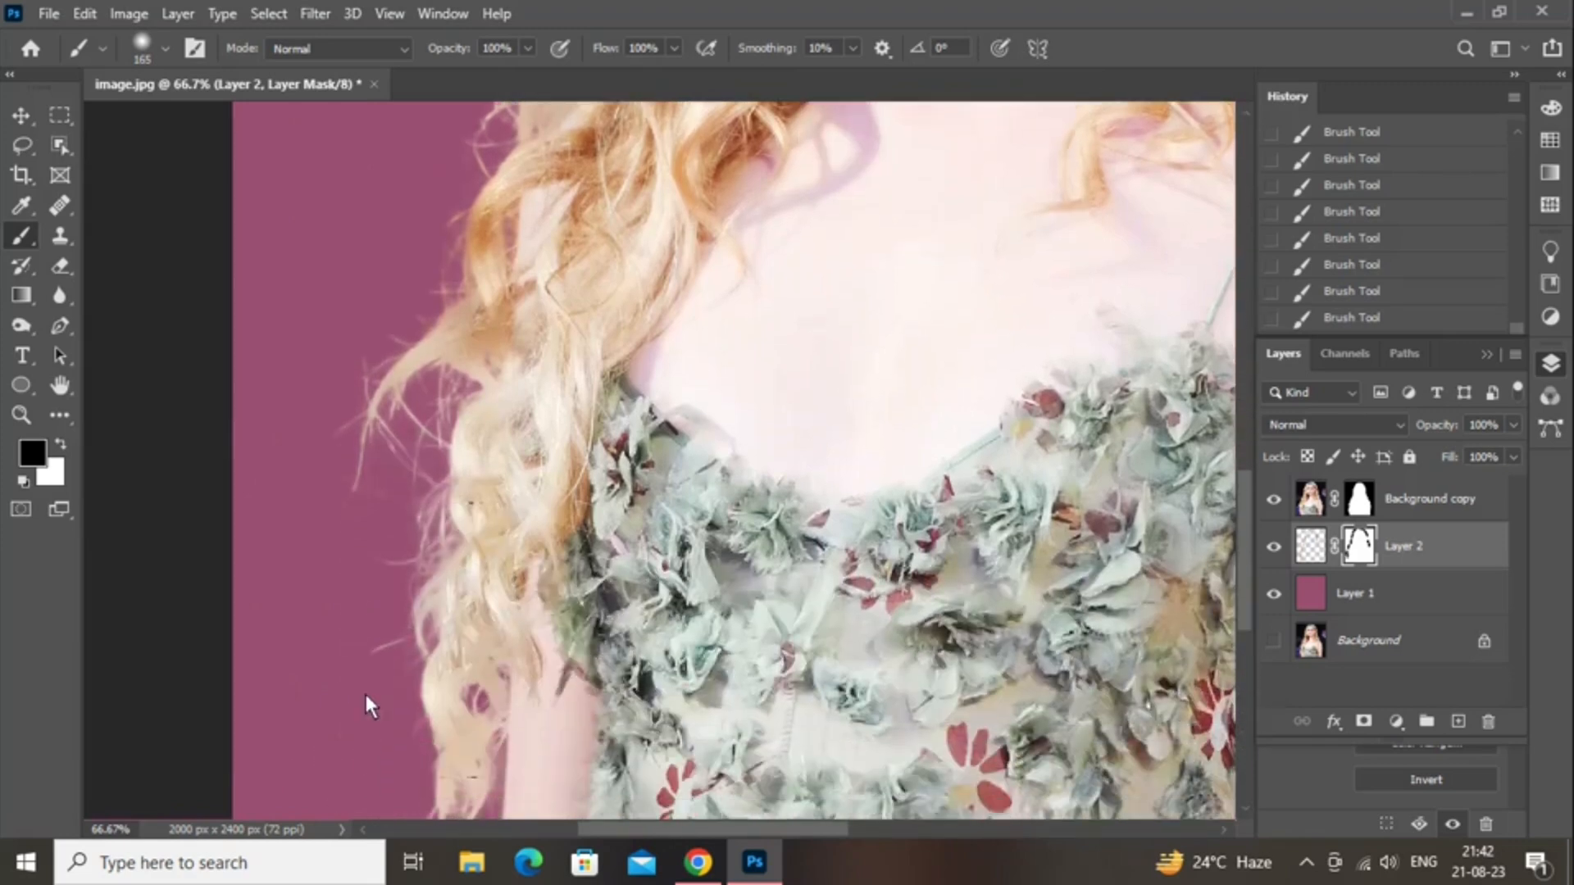
scroll(365, 695, "down", 5)
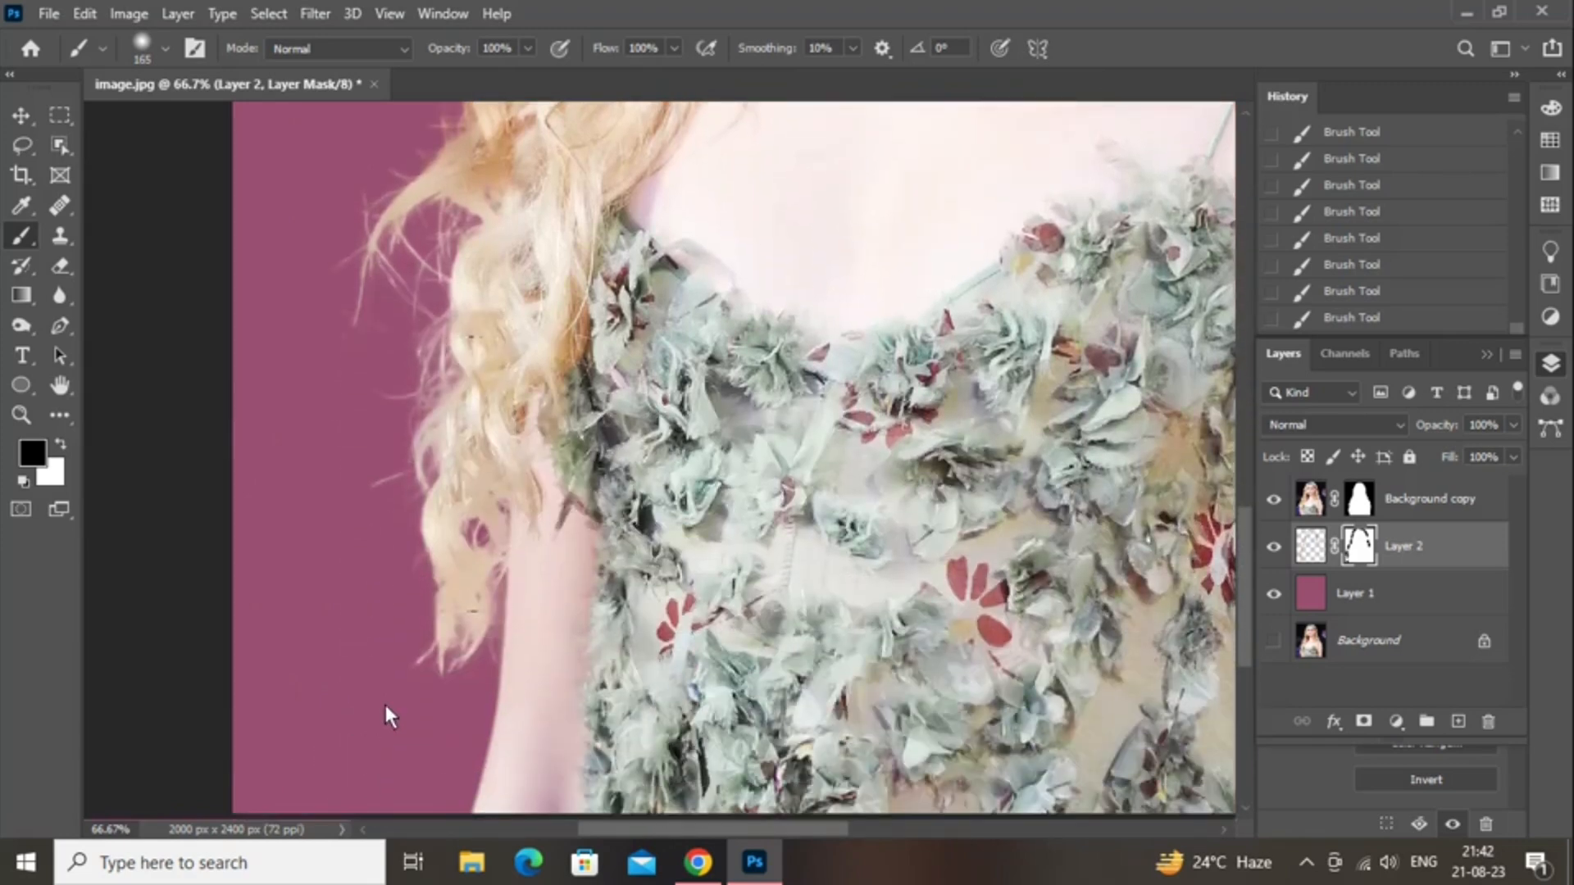
- Set the brush size to 432 px and paint black on Layer 2's mask to clear remaining spill from the surrounding background
scroll(385, 705, "down", 4)
scroll(385, 705, "up", 2)
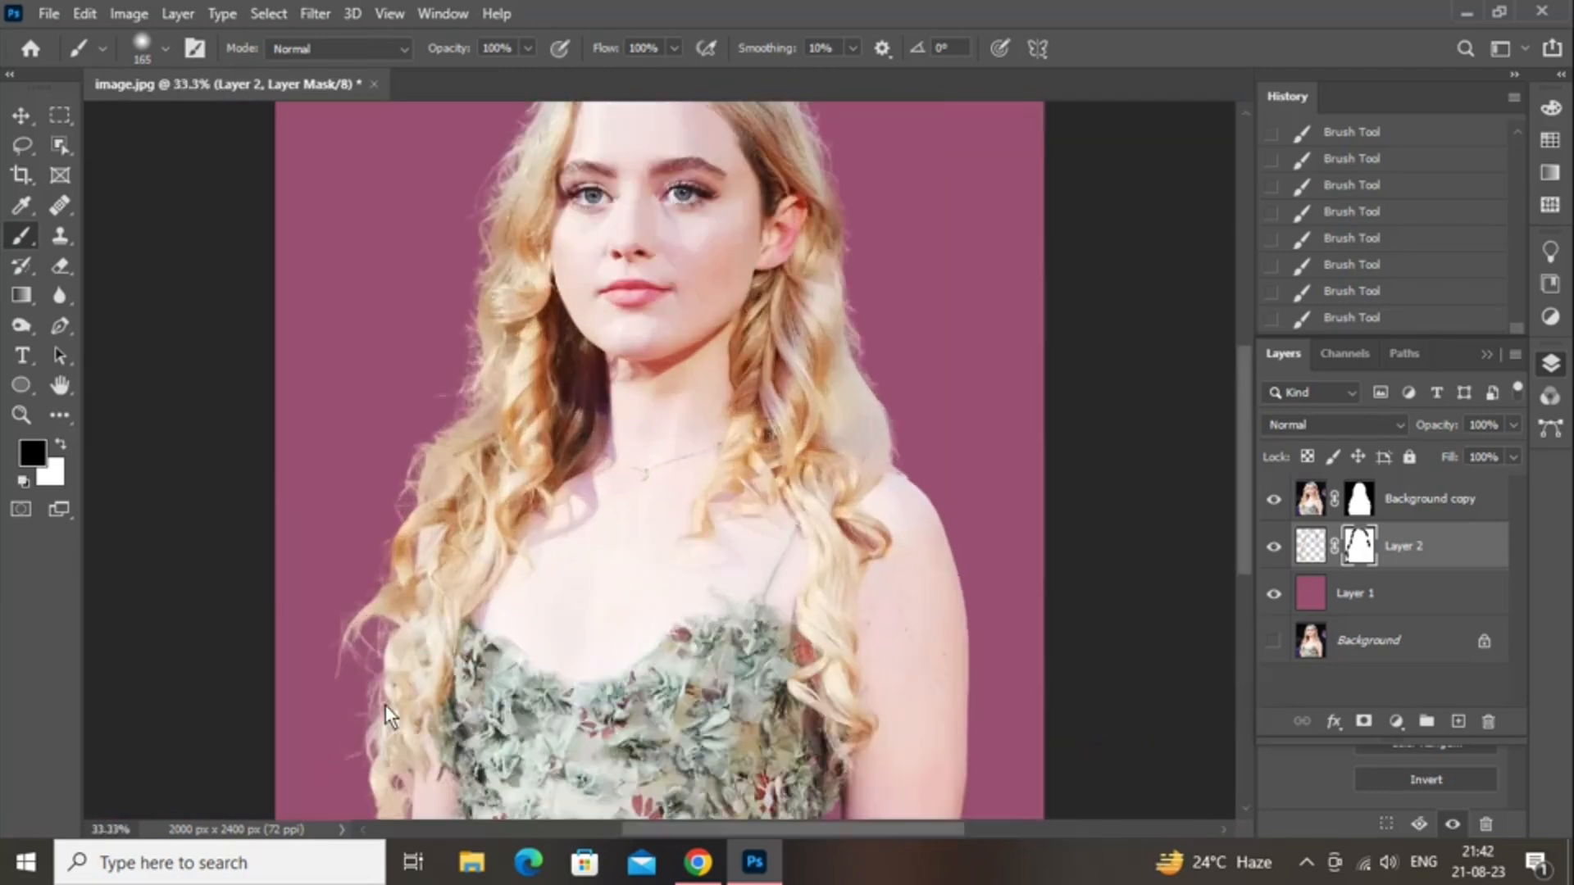
scroll(361, 709, "up", 4)
right_click(837, 430)
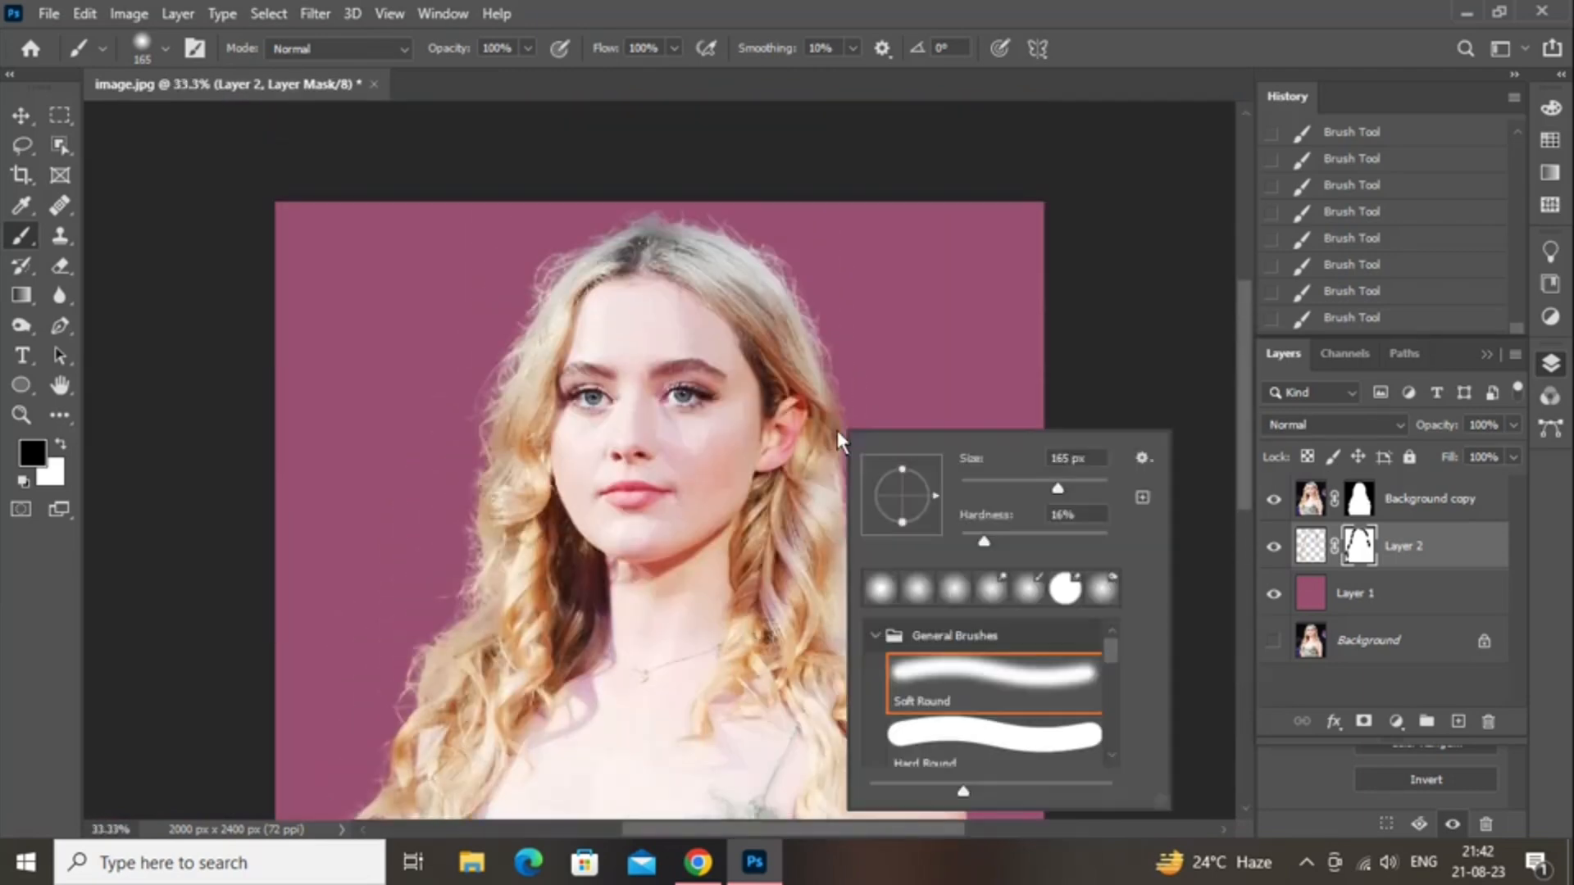
type("432")
key("Return")
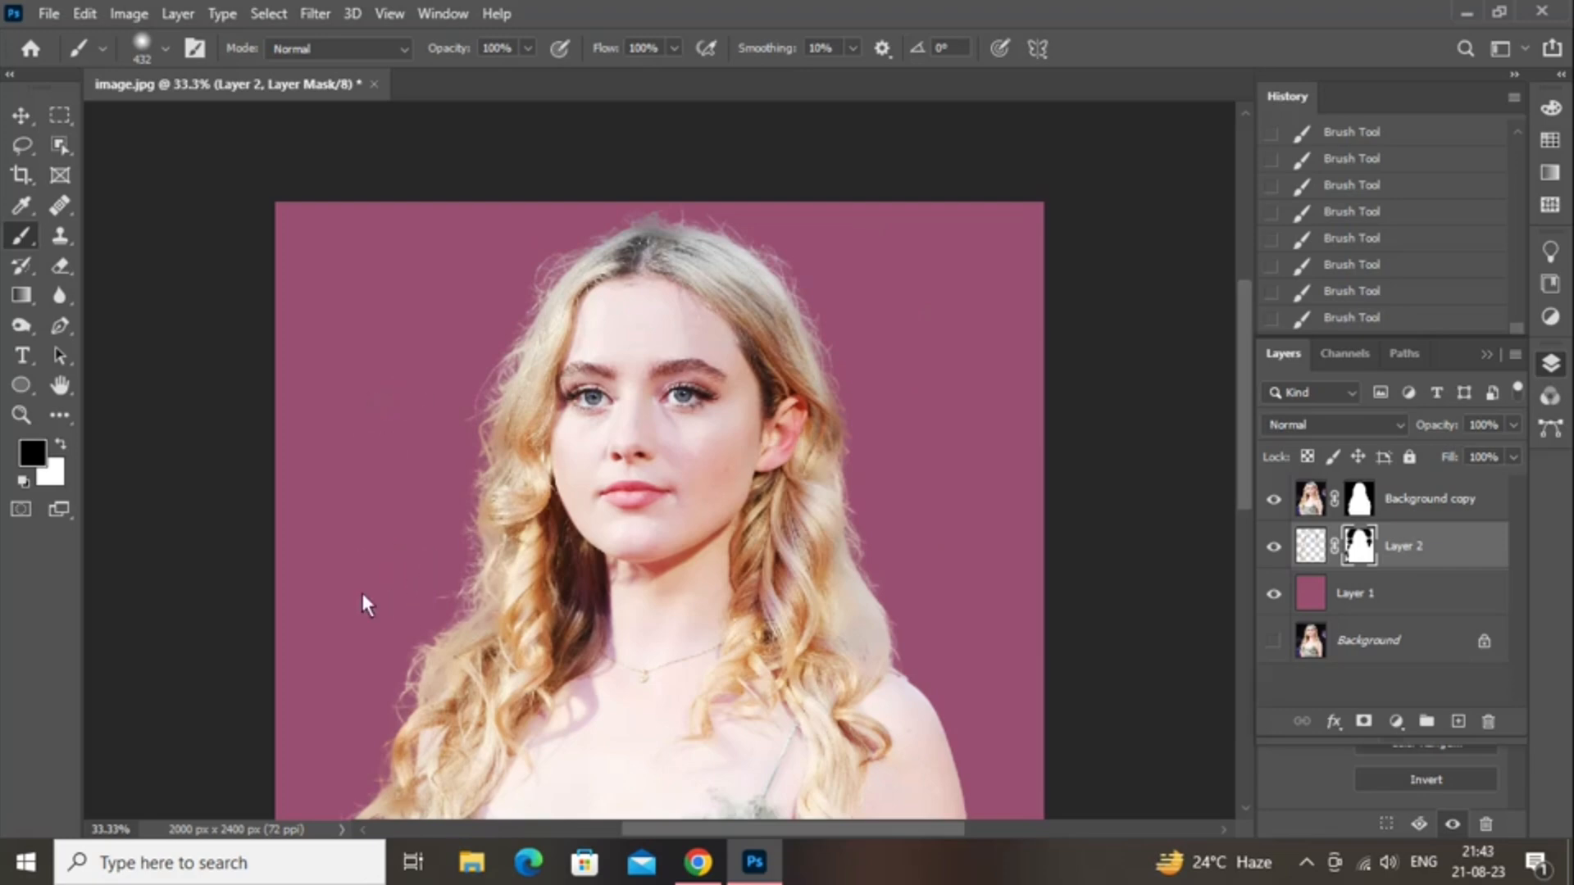
- Examine the hair edges and the whole portrait against the pink background for leftover color spill
scroll(408, 440, "down", 2)
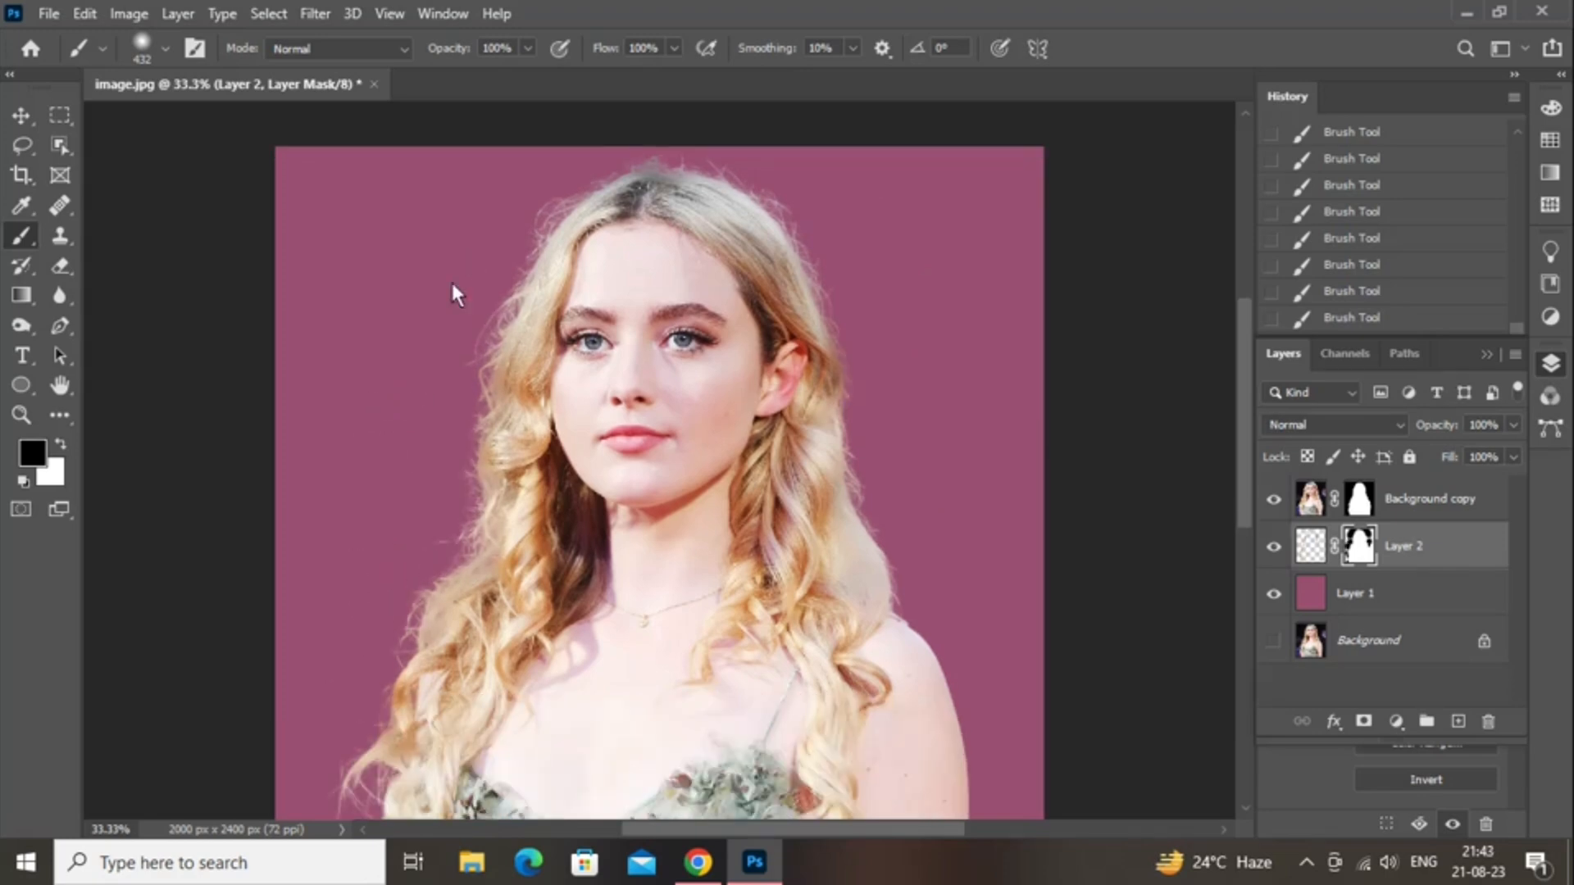
scroll(465, 276, "up", 2)
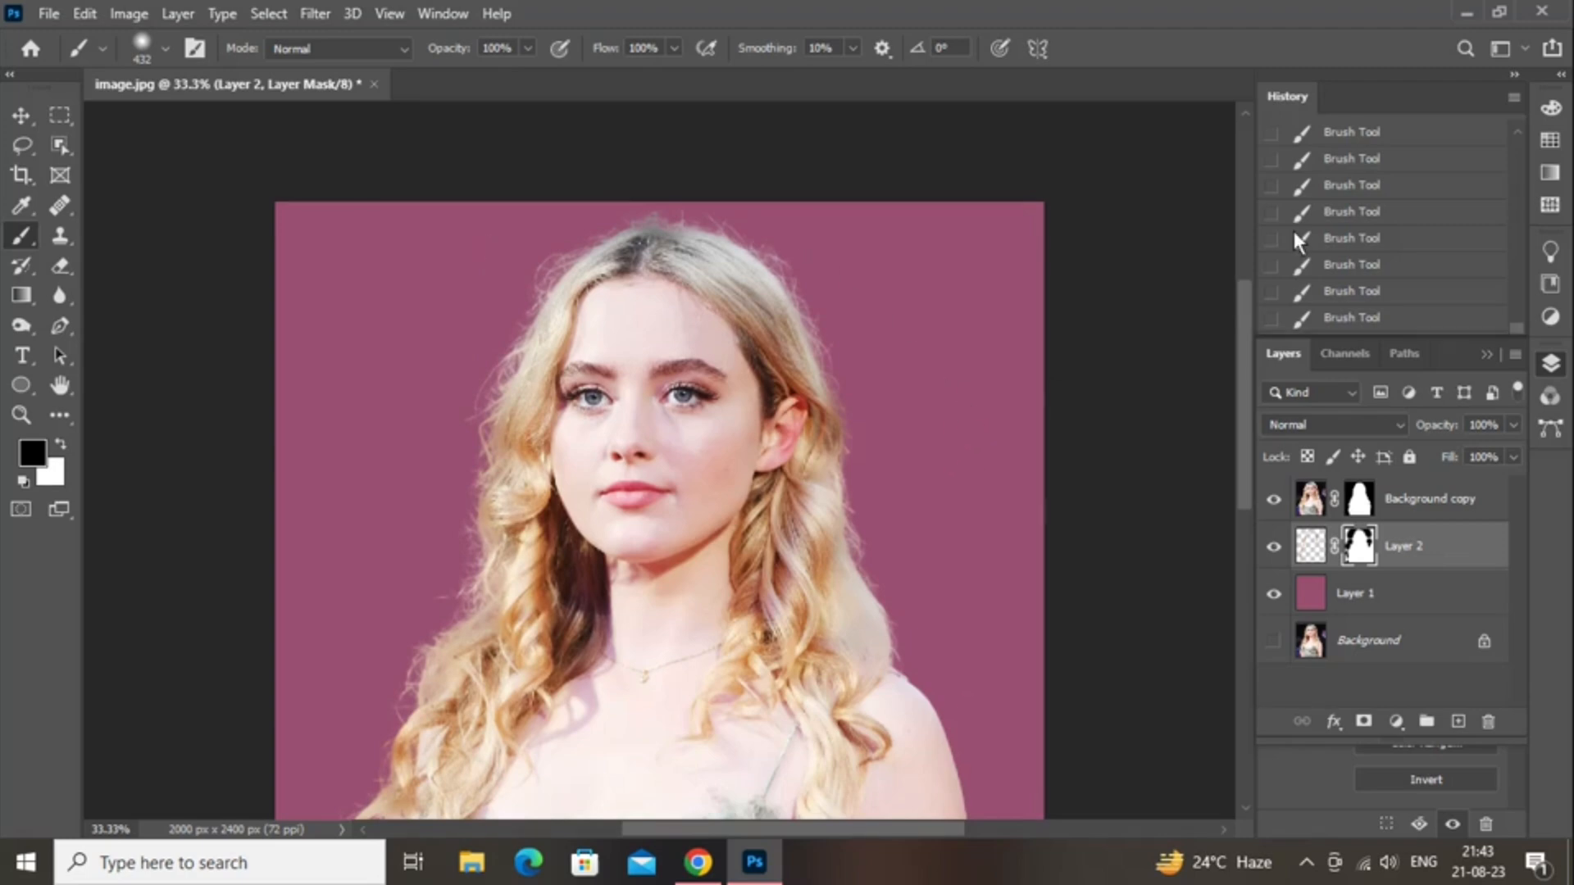
key("ctrl+minus")
key("ctrl+minus")
key("ctrl+minus")
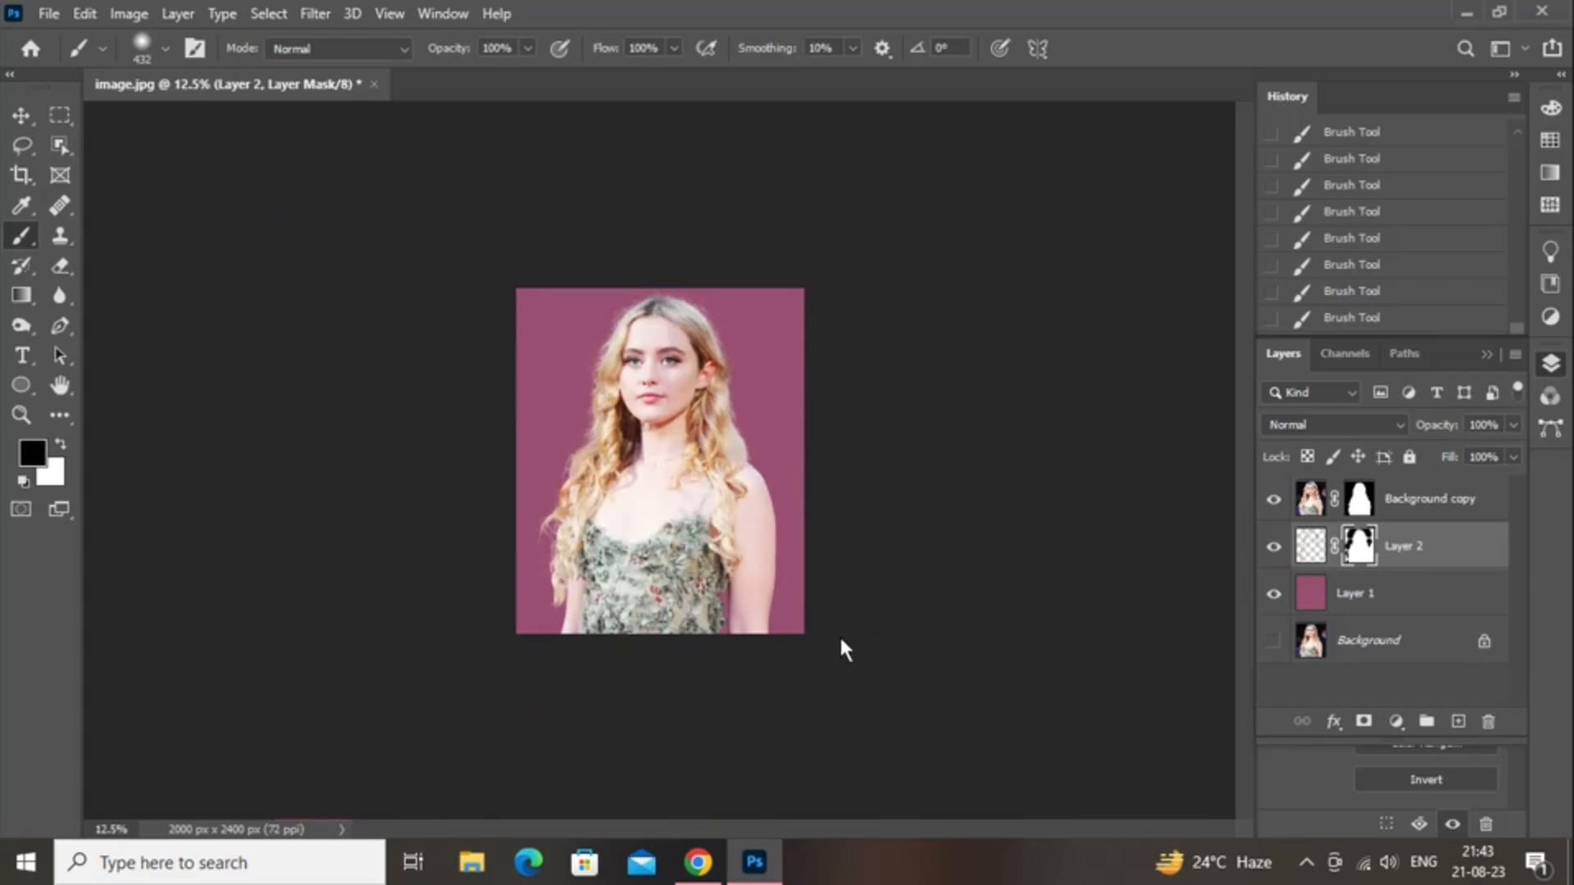